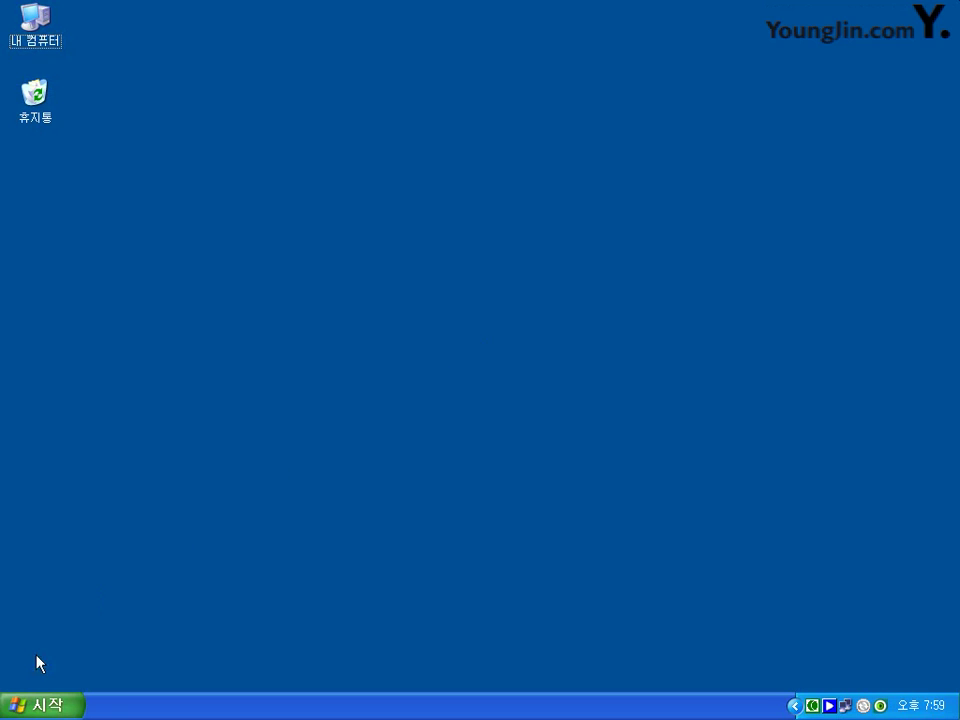
Launch Microsoft Access and create a new blank database named db1 in the 내 문서 folder
click(10, 703)
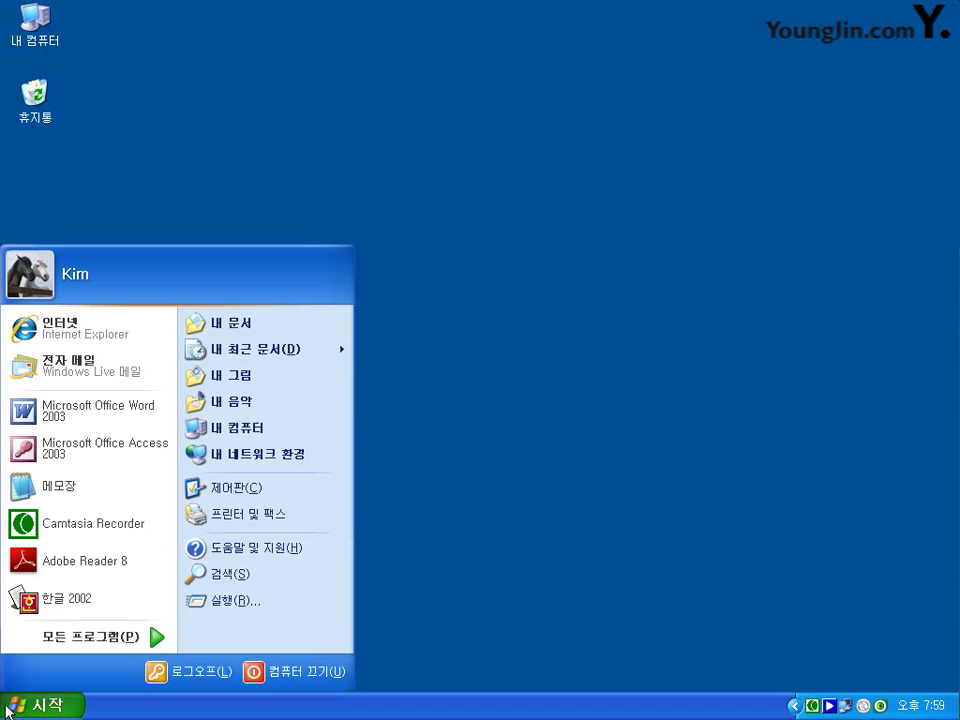
click(80, 449)
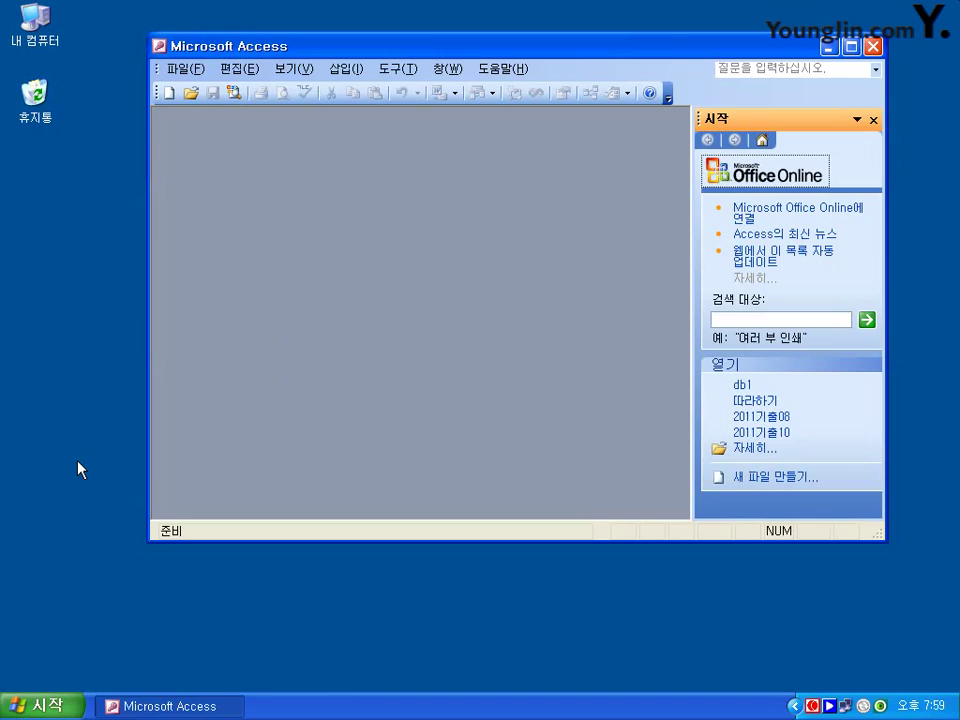
click(776, 482)
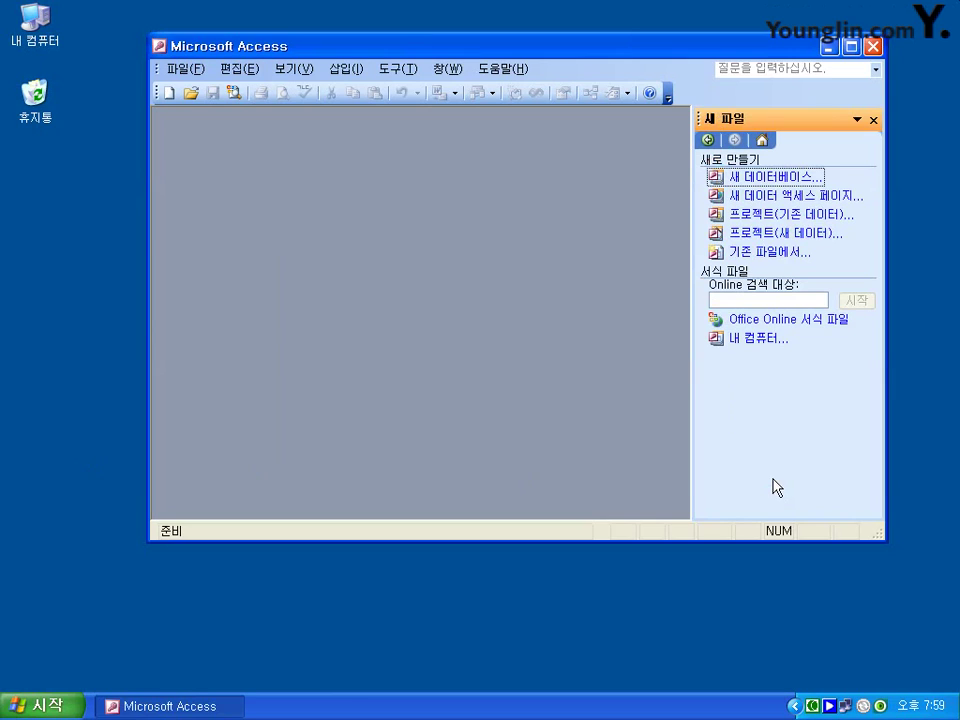
click(757, 180)
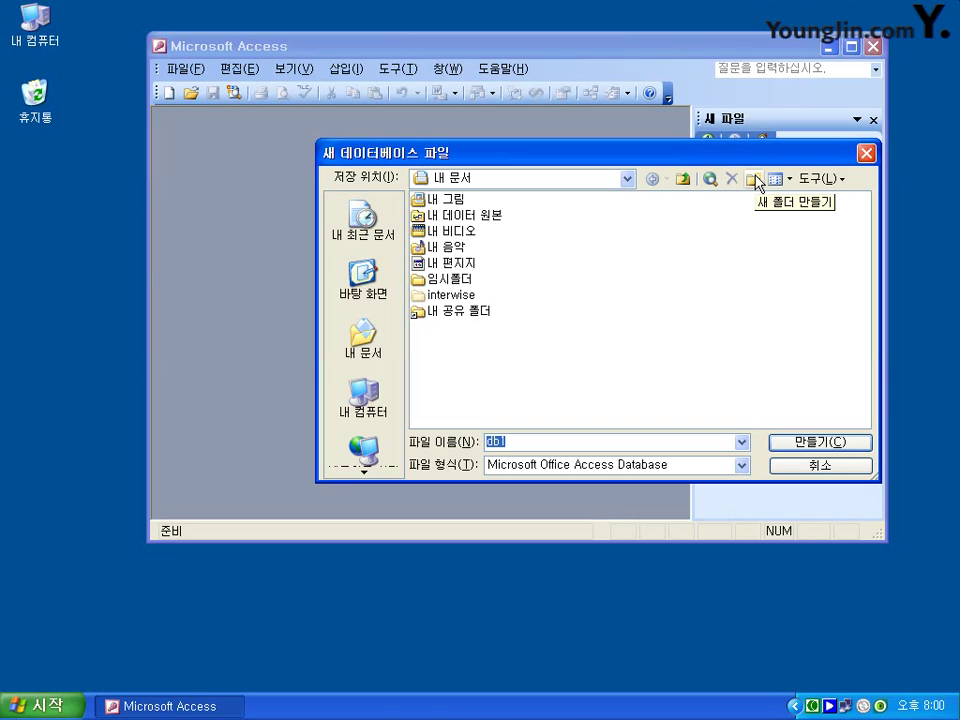
click(793, 447)
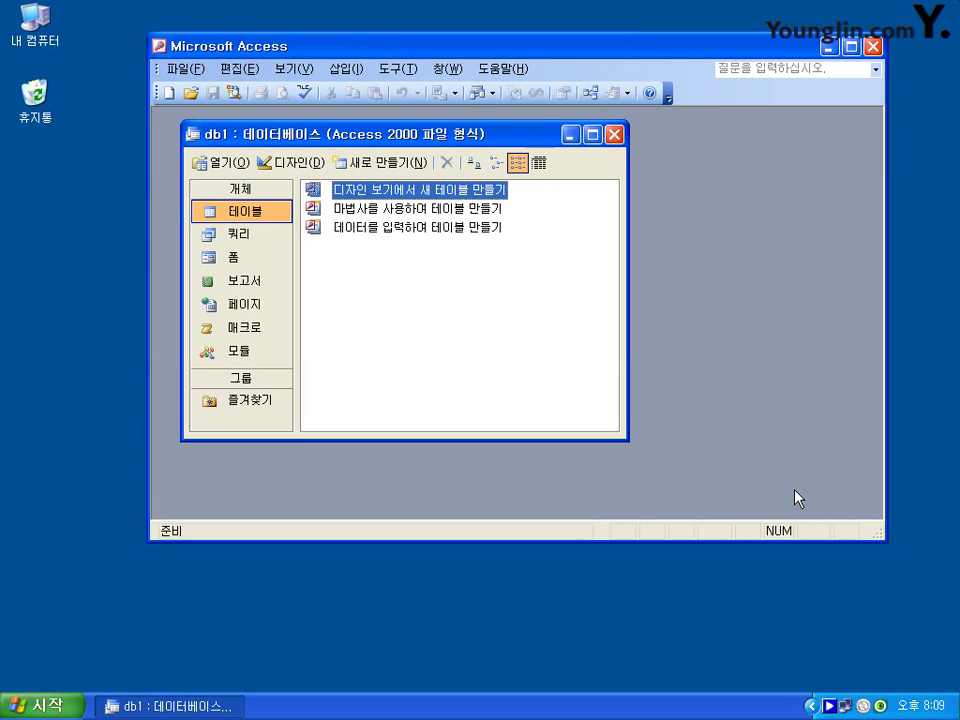
Start a new table in Design view and add a 성명 field with the 텍스트 data type
double_click(367, 193)
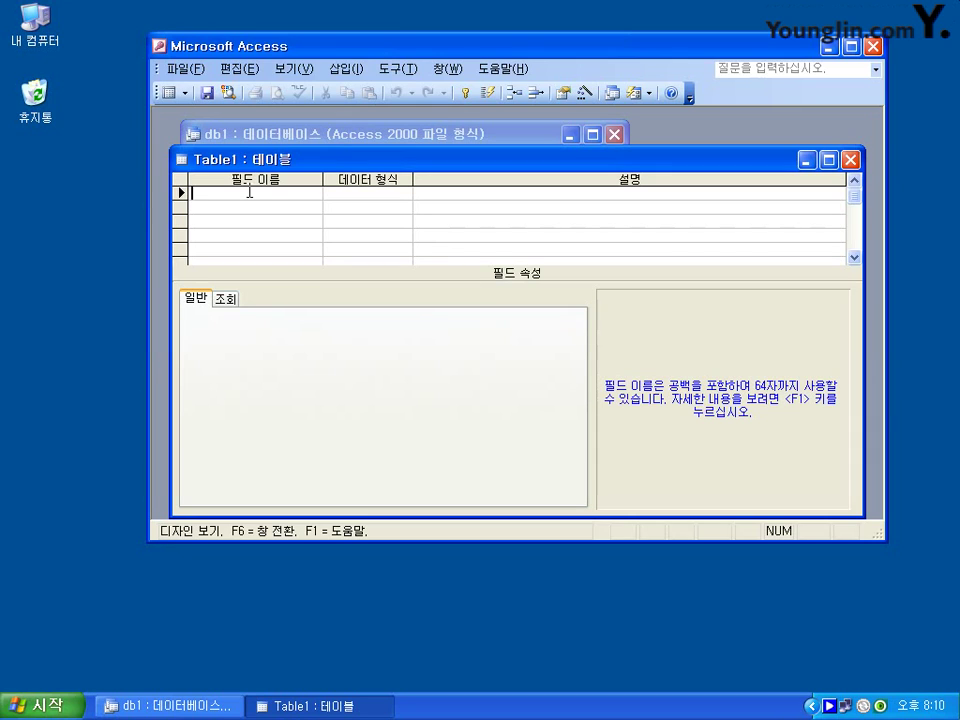
text(성명)
click(336, 194)
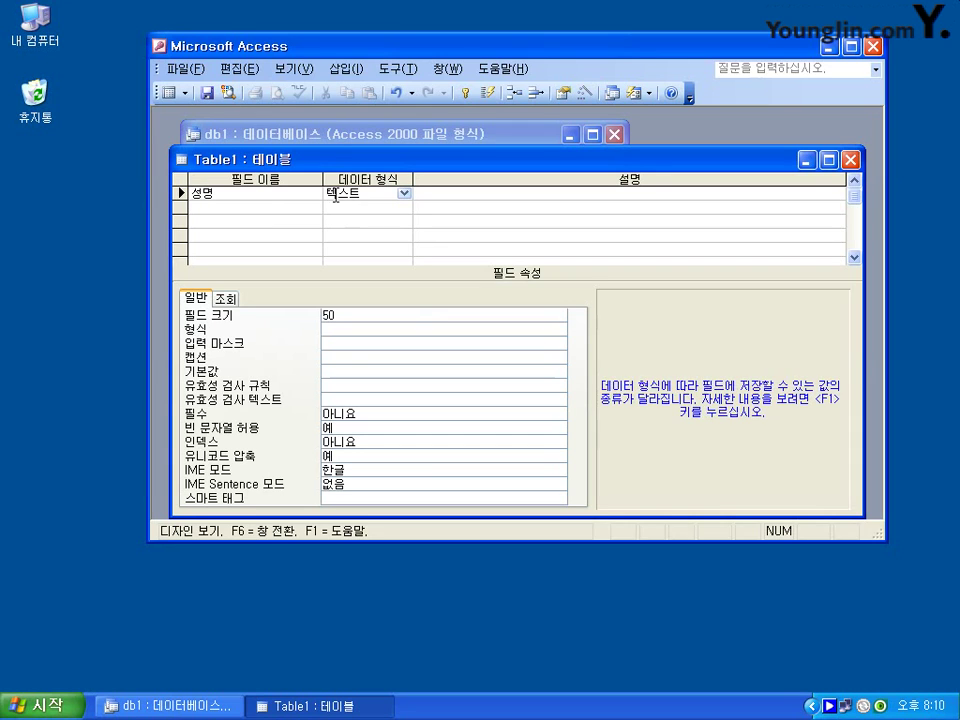
click(404, 194)
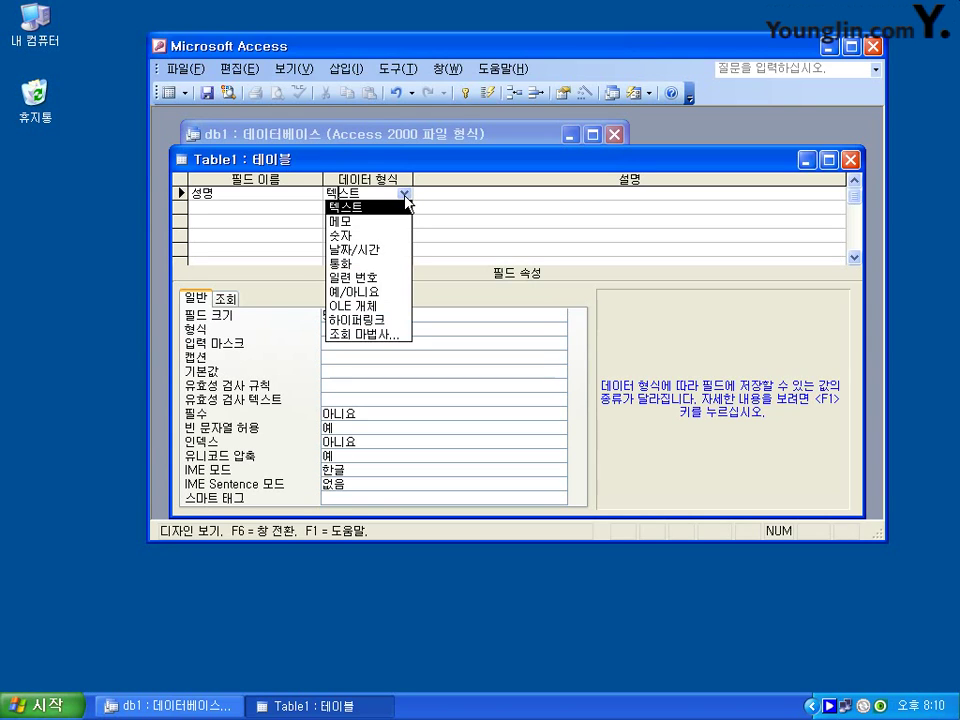
click(397, 209)
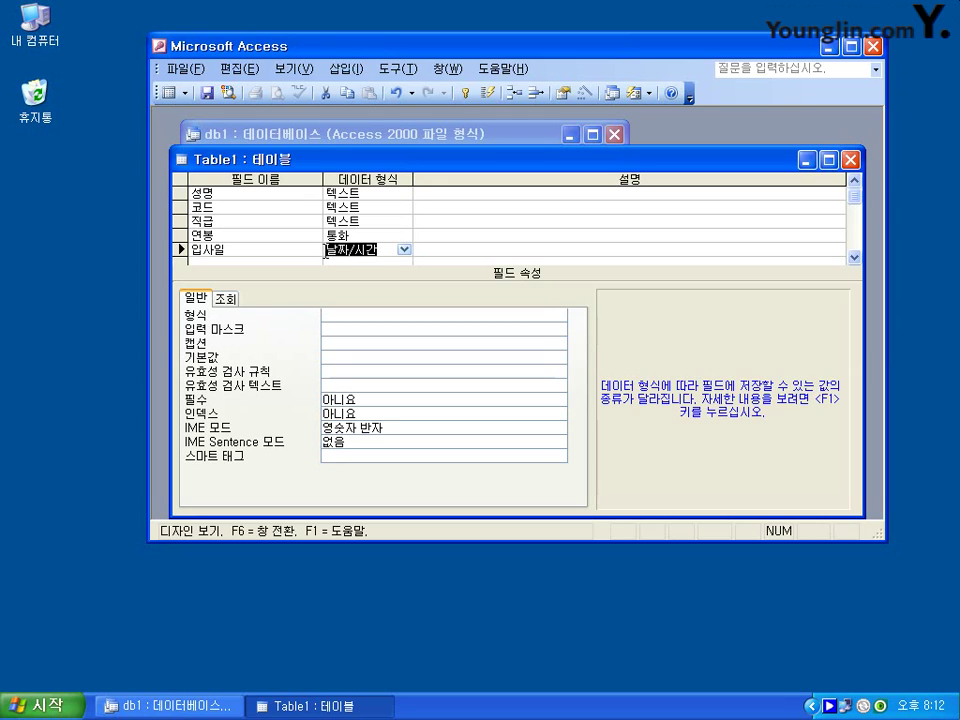
Set the IME mode of the 코드 field to 영숫자 반자
click(281, 206)
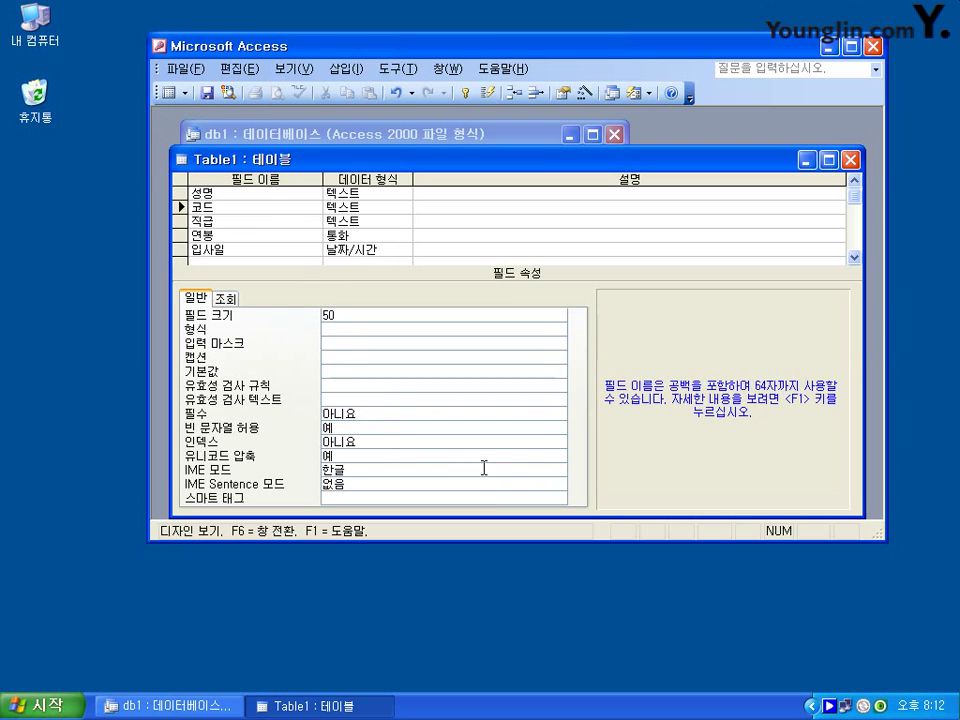
click(558, 469)
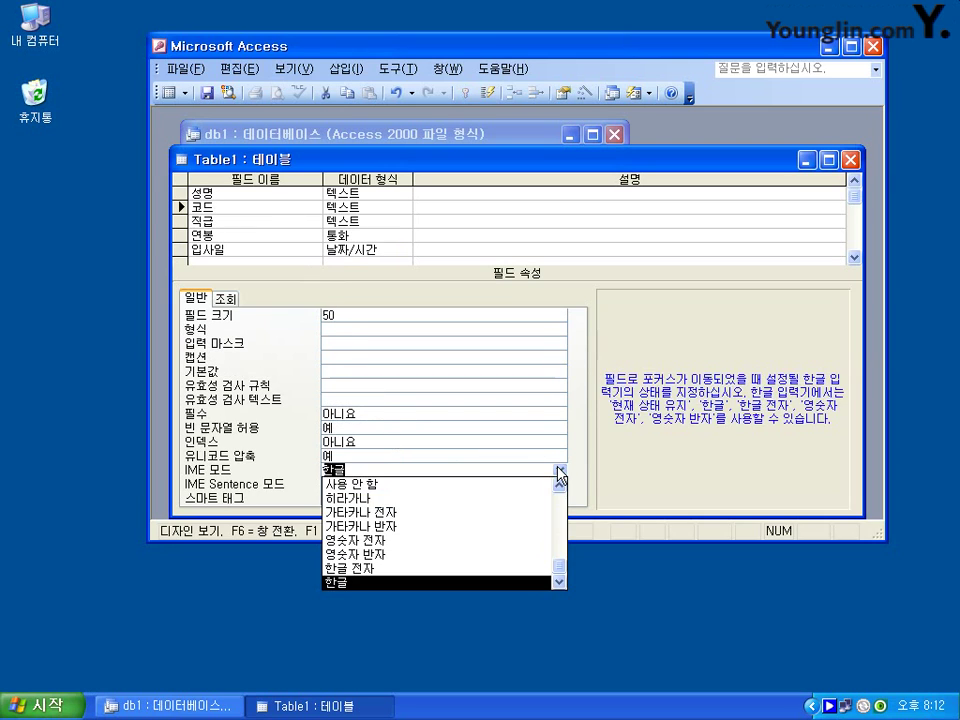
click(480, 563)
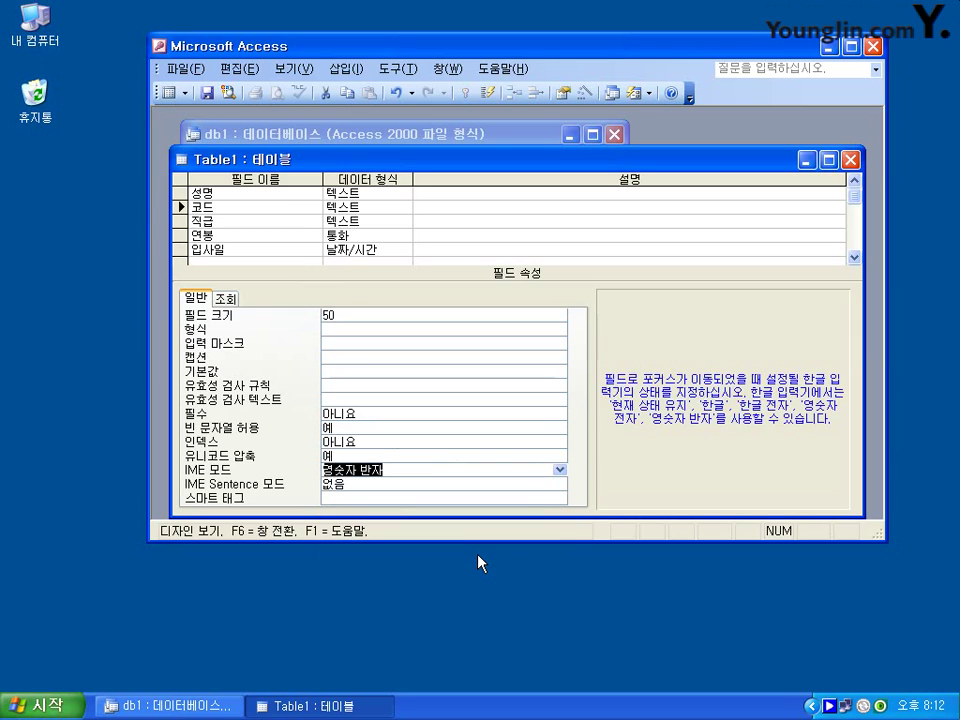
Give the 입사일 field the format yy-mm-dd and the input mask 99-99-99
click(252, 247)
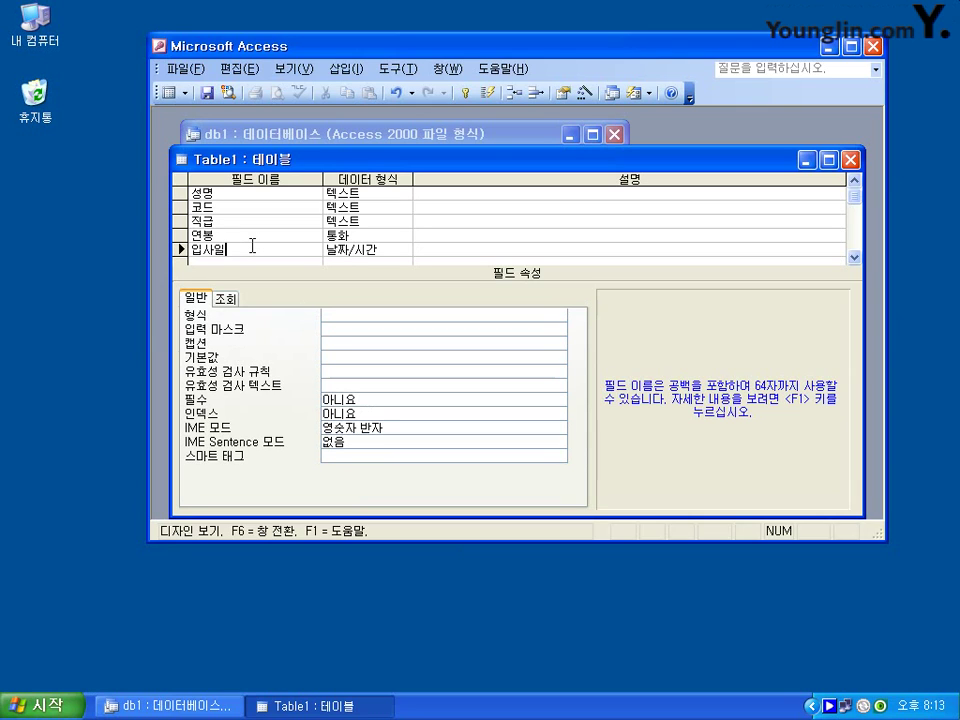
click(351, 315)
text(yy-mm-dd)
key(Return)
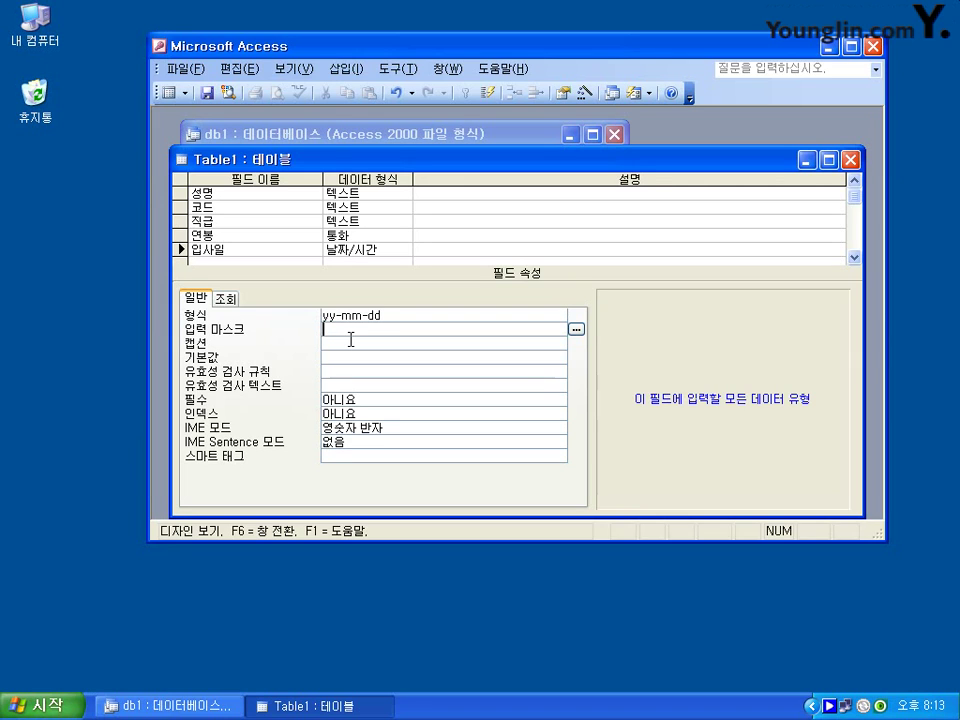
text(99-99-99)
Switch the table to Datasheet view, saving it as 사원 이력 without a primary key
click(166, 93)
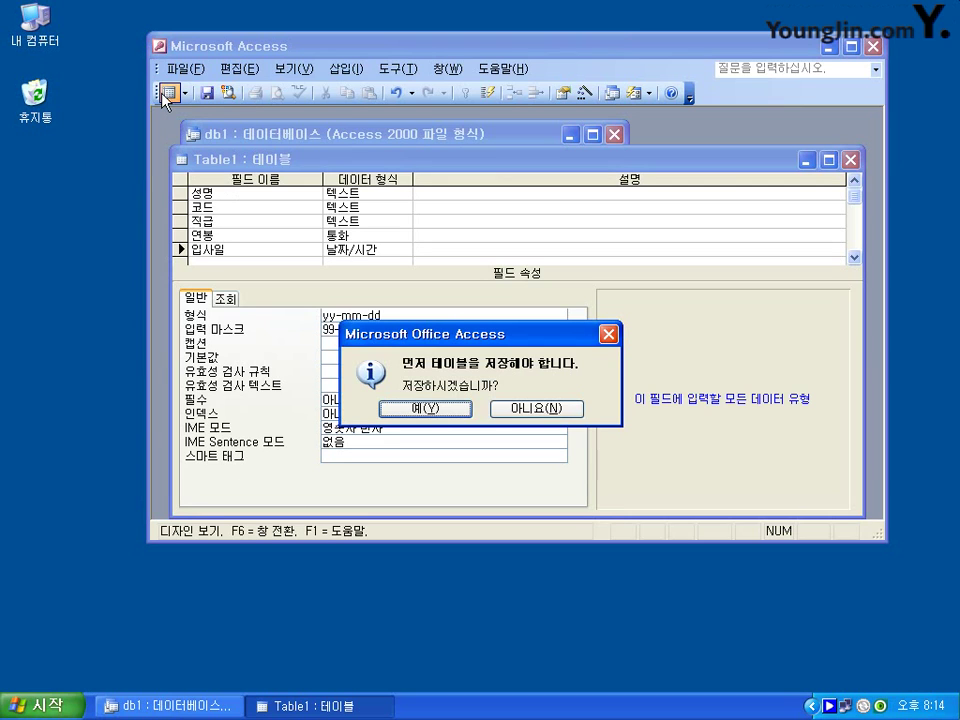
click(425, 408)
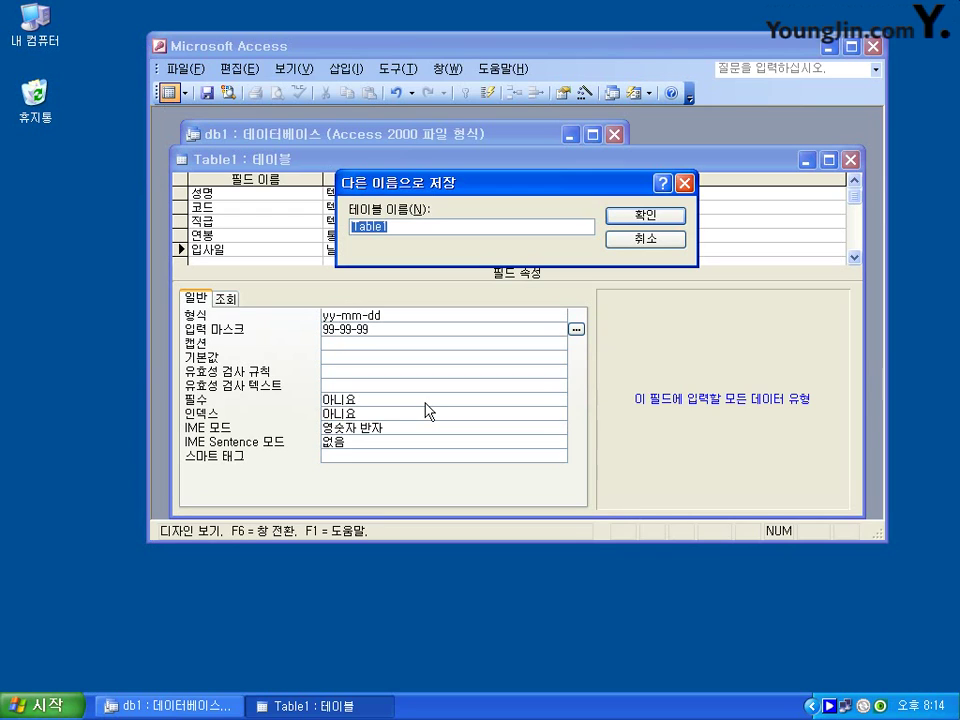
text(tk)
key(BackSpace)
key(BackSpace)
text(사원 이름)
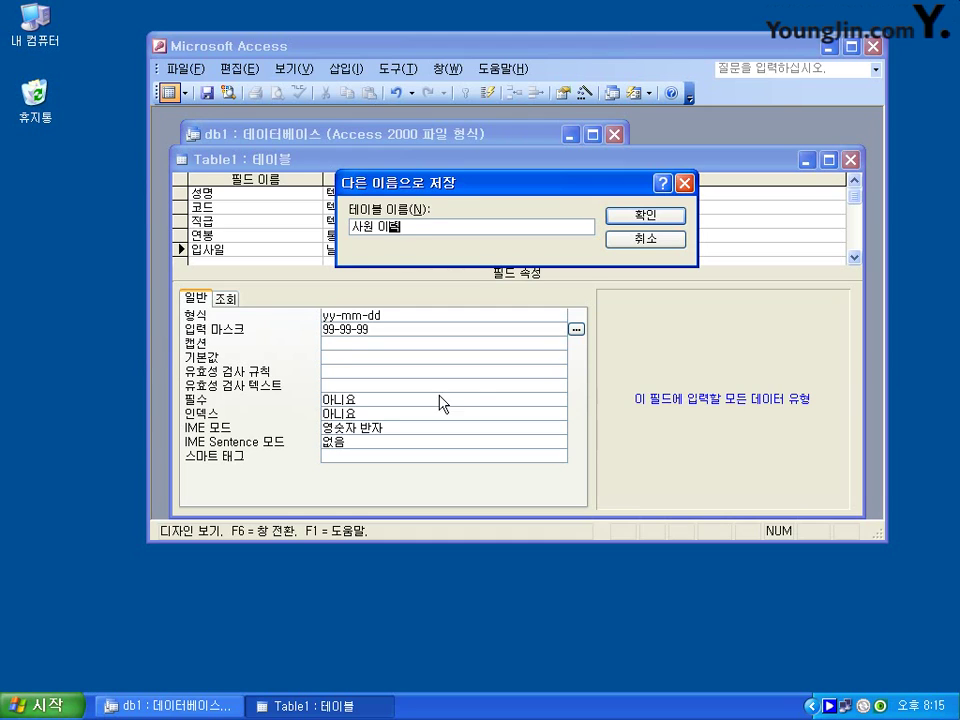
click(670, 217)
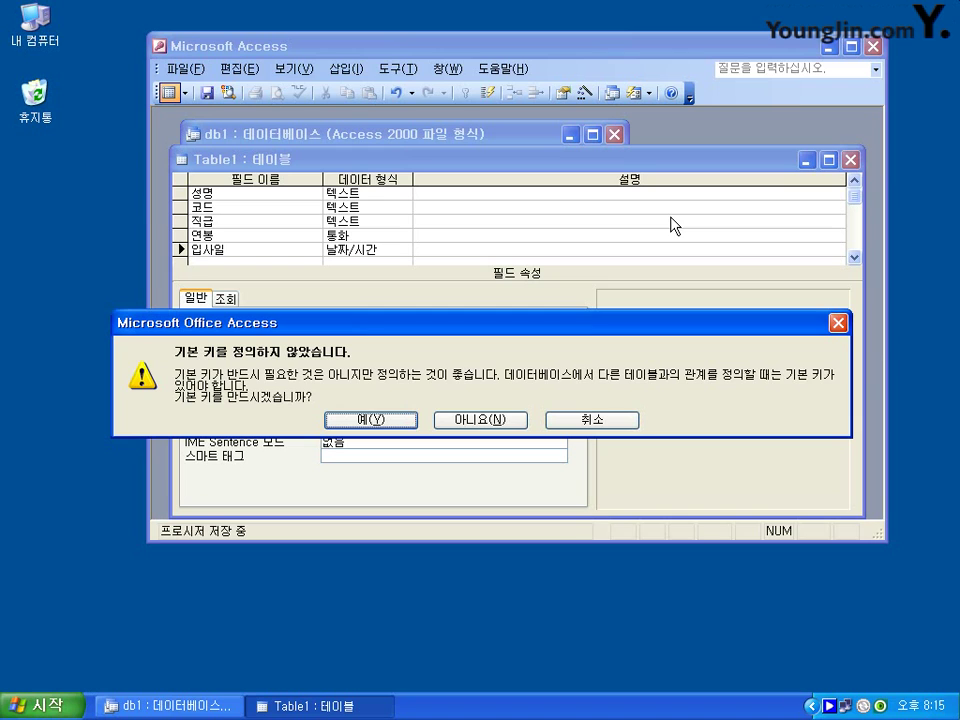
click(475, 420)
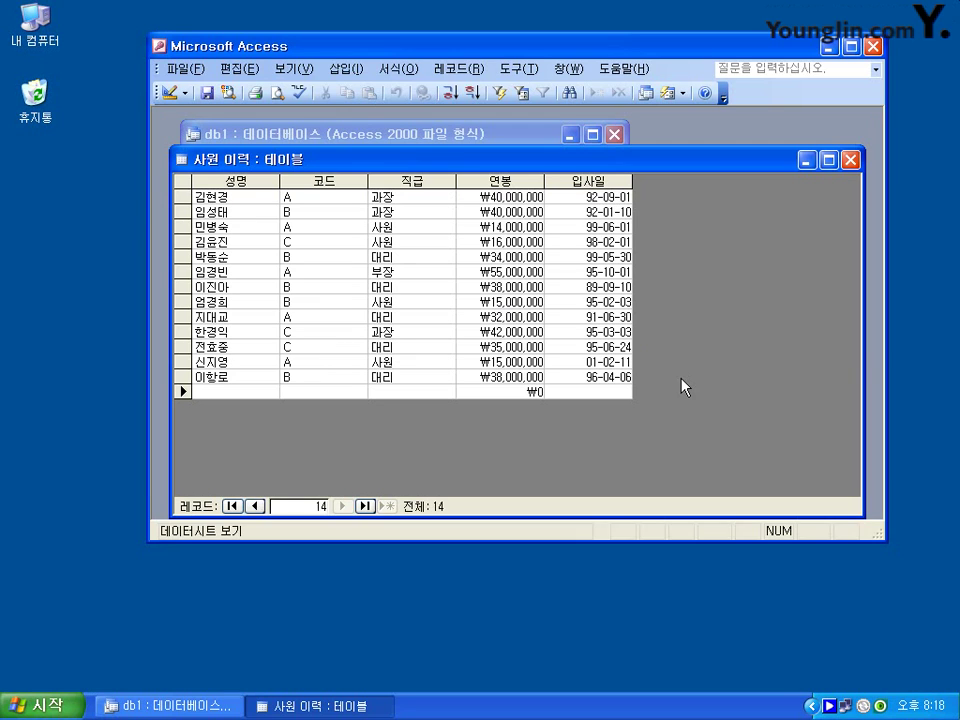
Close the 사원 이력 table and create a new form in Design view
click(851, 160)
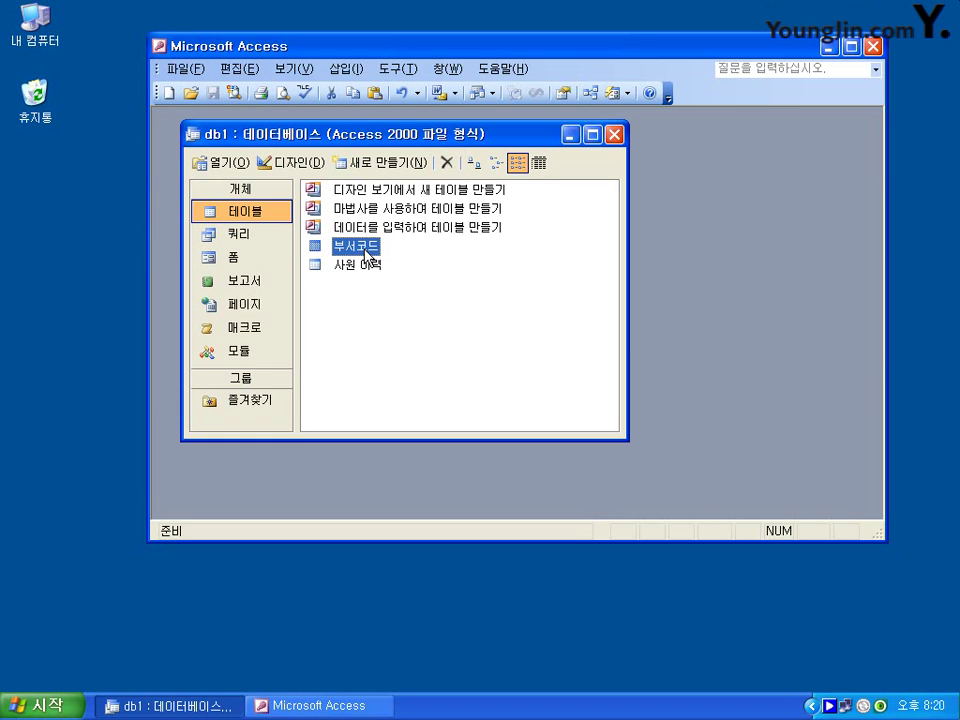
click(213, 268)
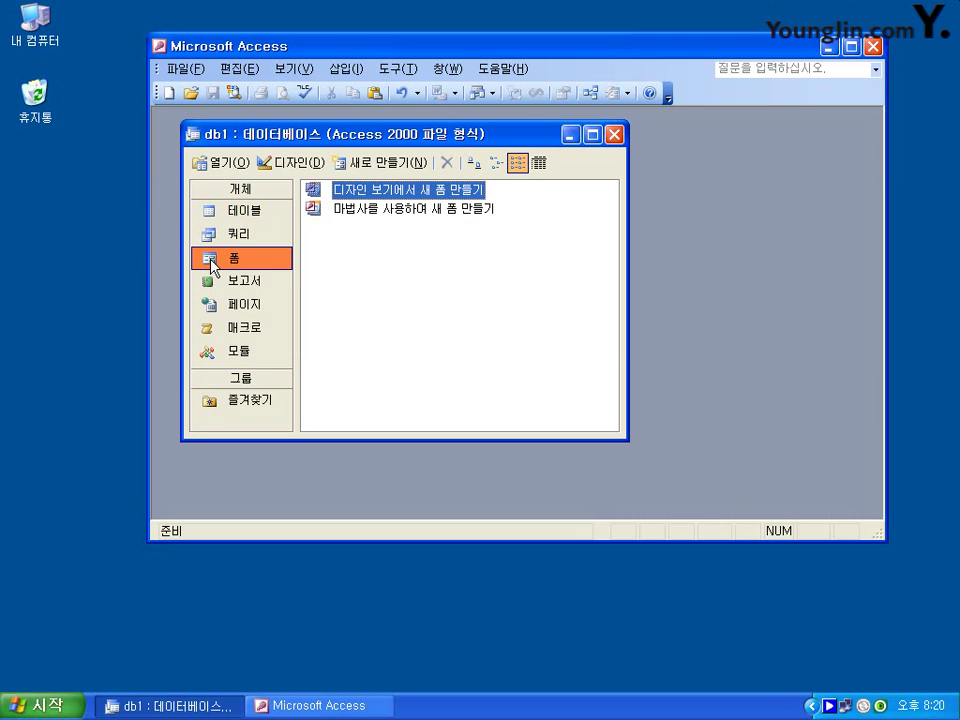
double_click(413, 190)
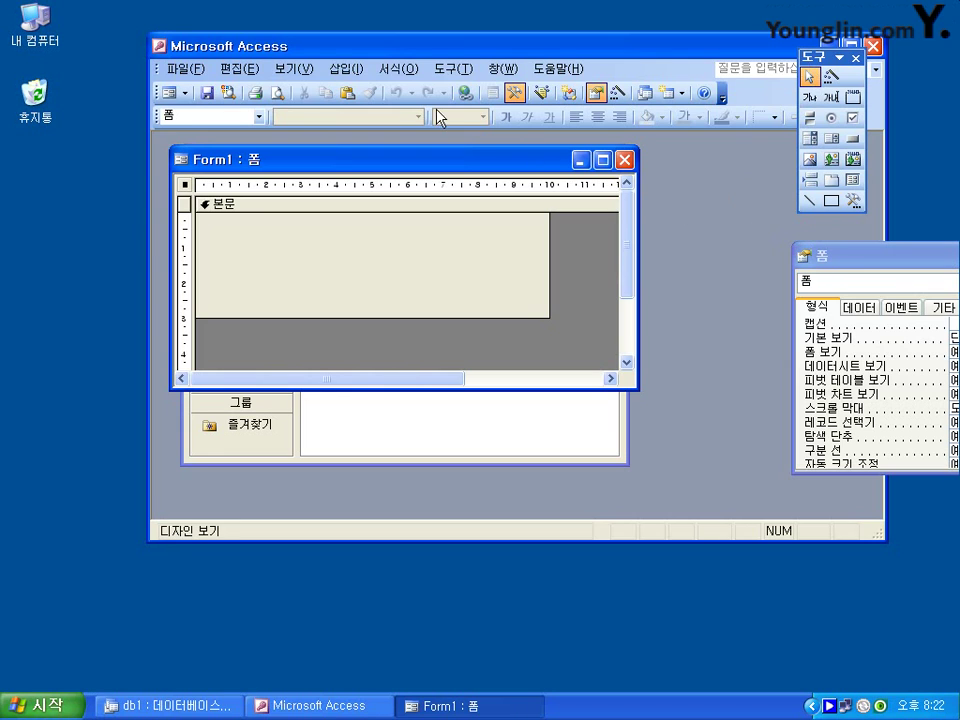
click(306, 72)
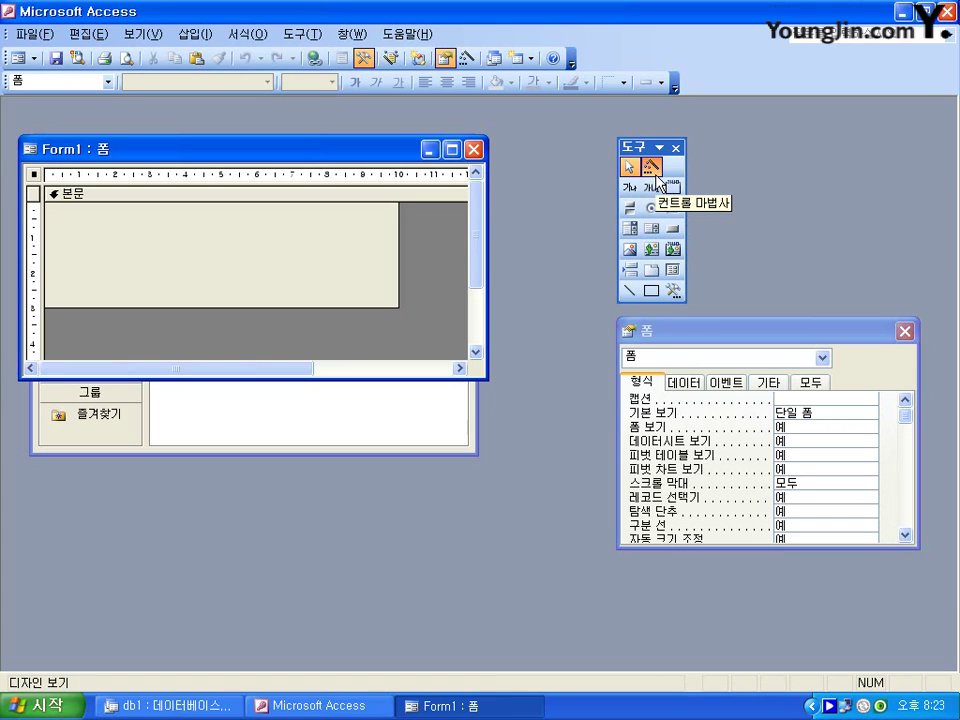
Turn off the control wizard and draw a list box about 2.6 cm wide and 2.1 cm high in the form's 본문 section
click(651, 166)
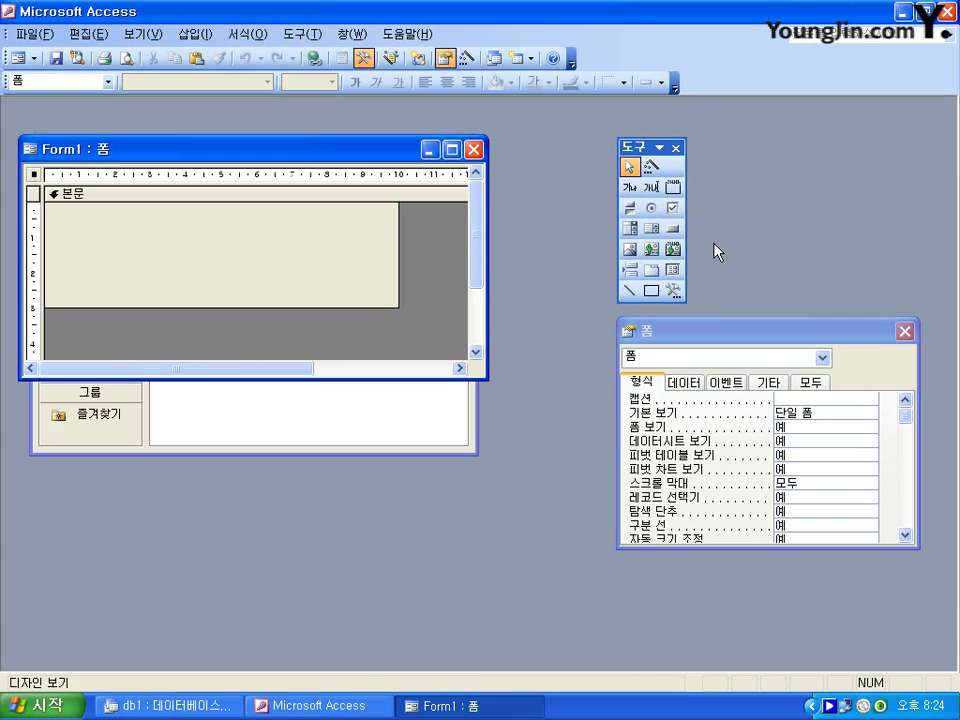
click(652, 229)
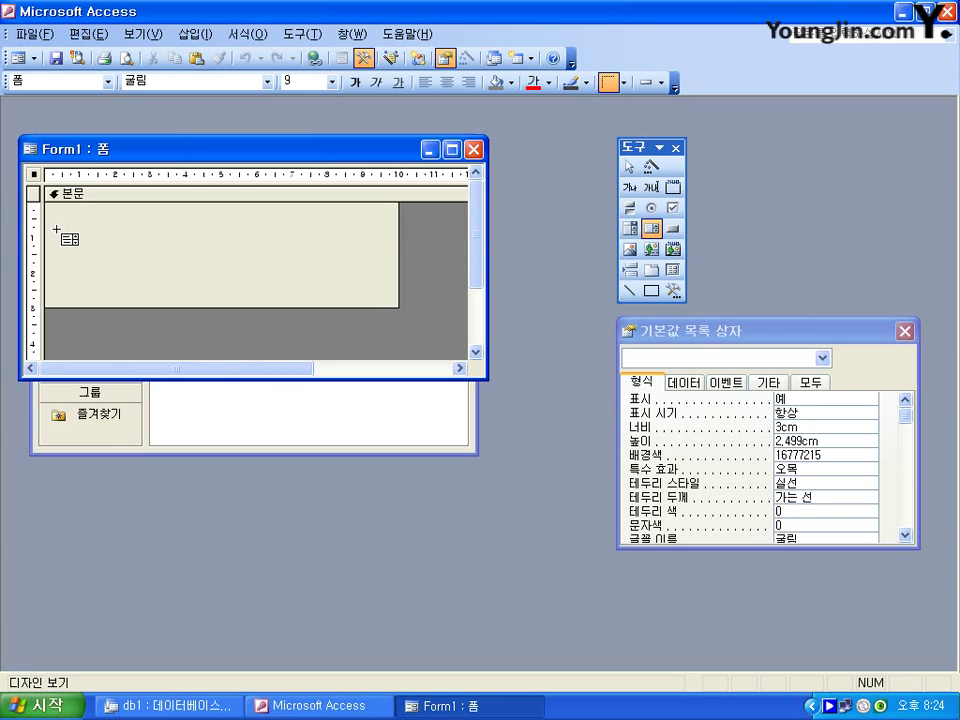
drag(66, 232, 158, 305)
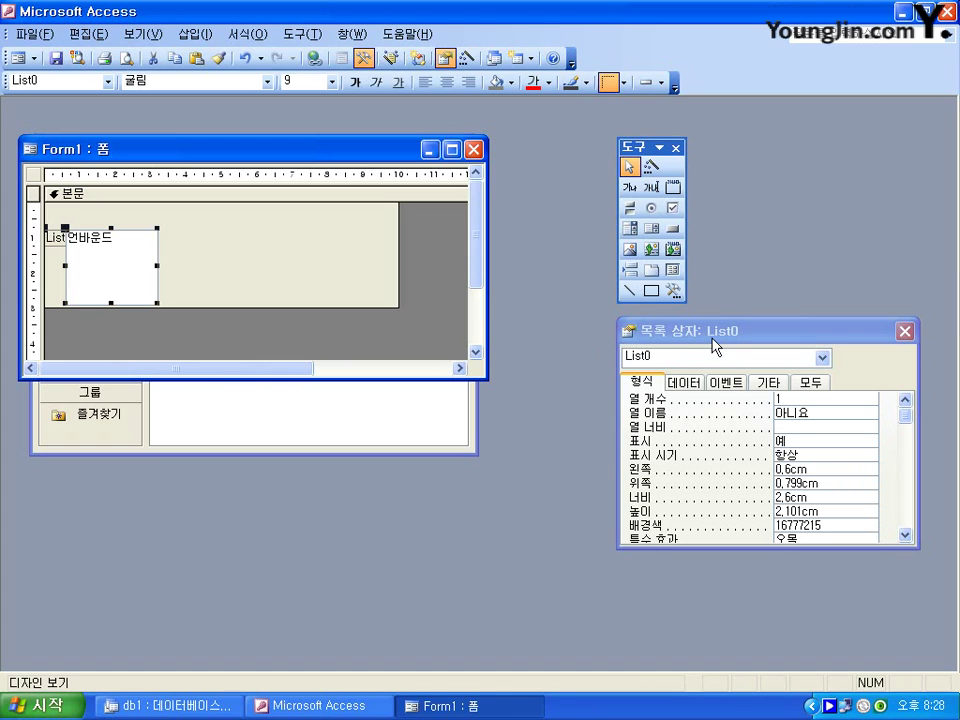
Open the query builder for the list box's row source and add the 사원 이력 and 부서코드 tables
click(684, 382)
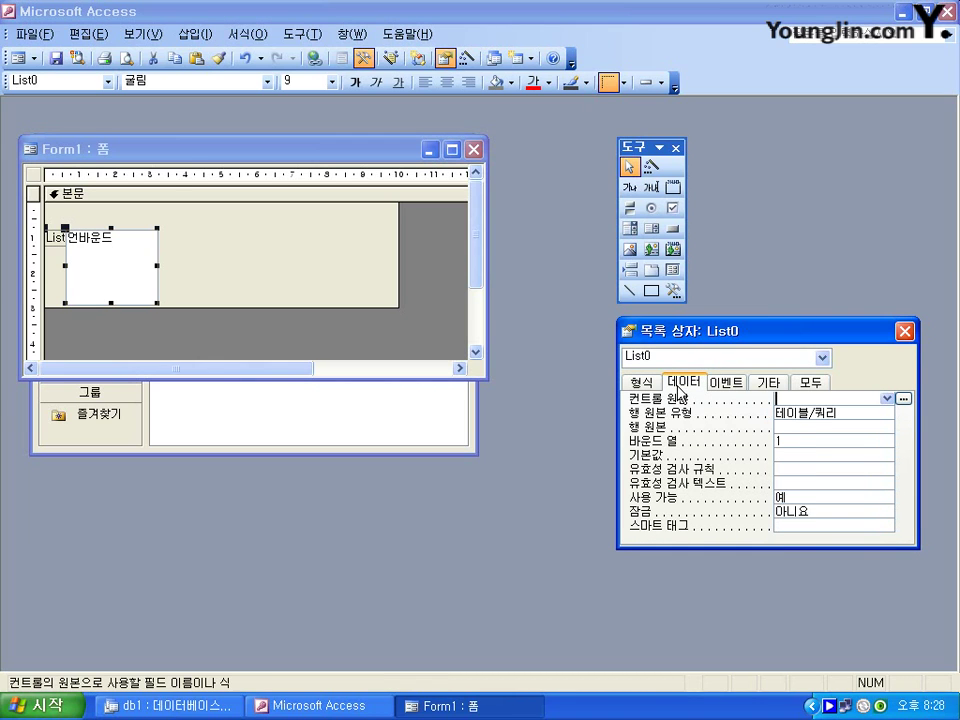
click(827, 425)
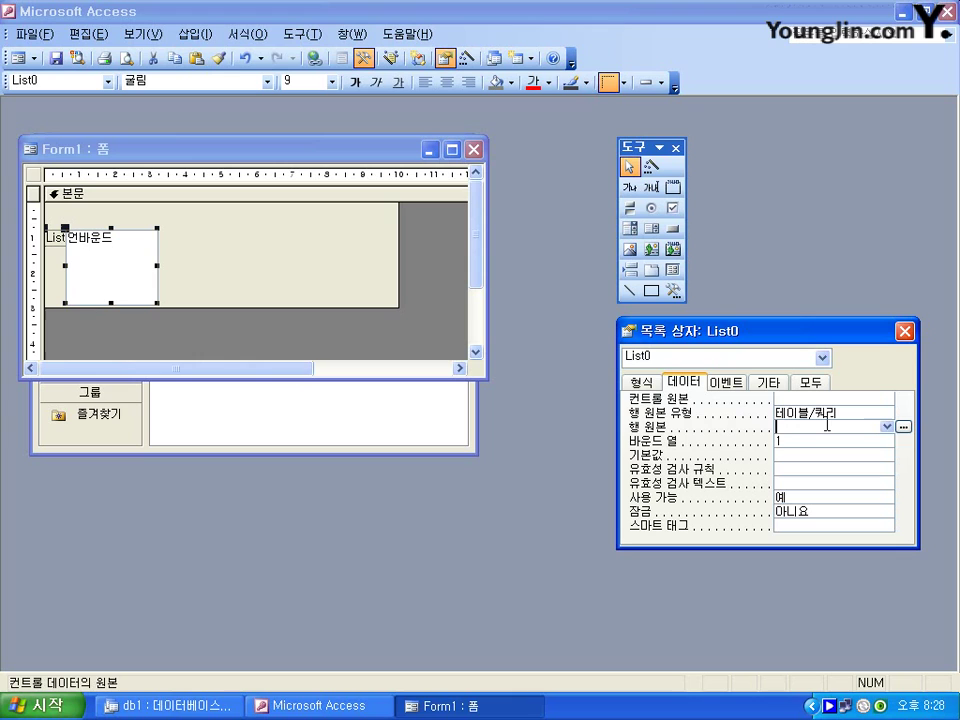
click(904, 427)
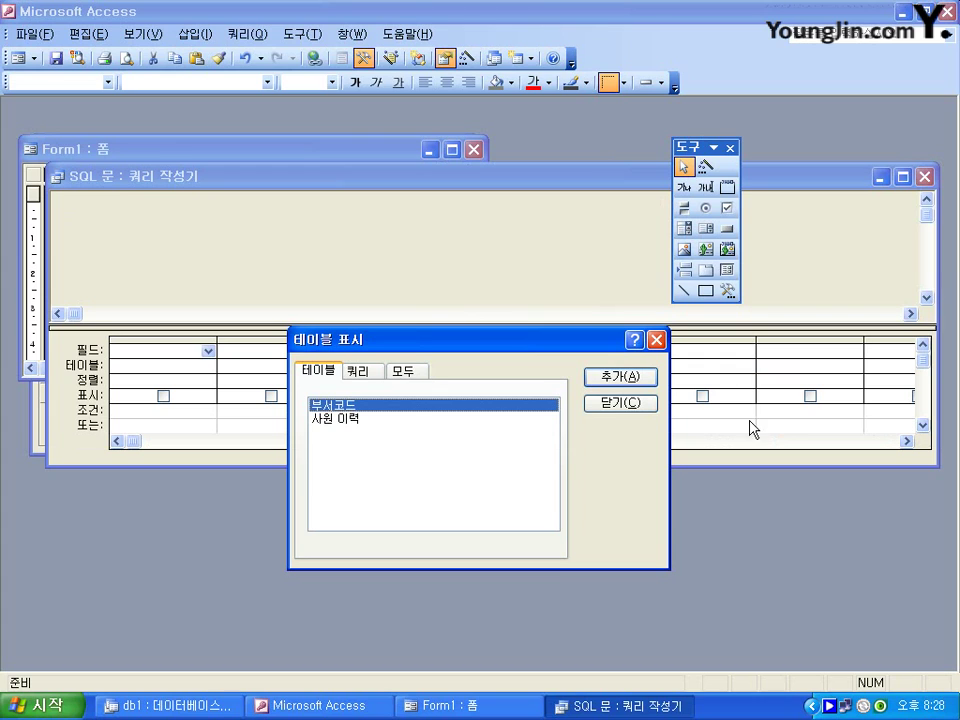
double_click(365, 425)
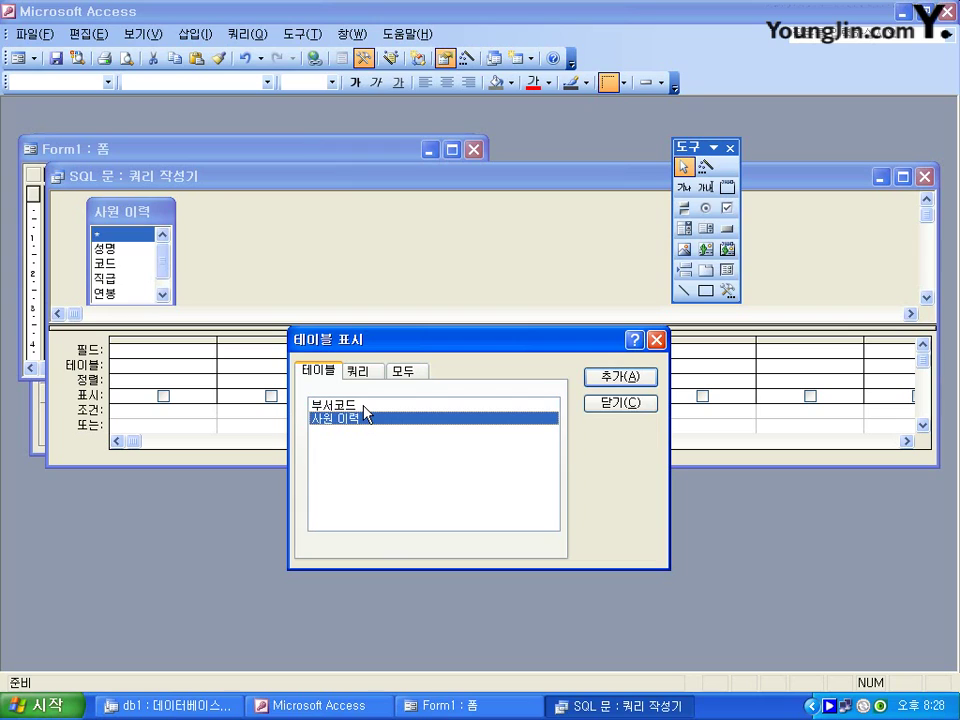
double_click(365, 406)
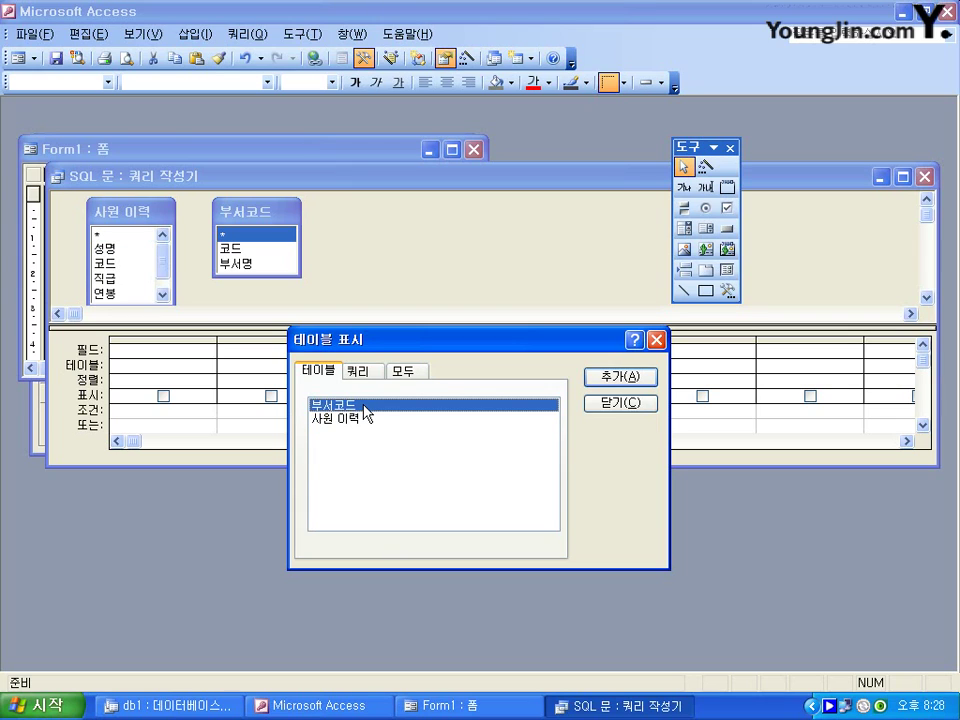
click(606, 410)
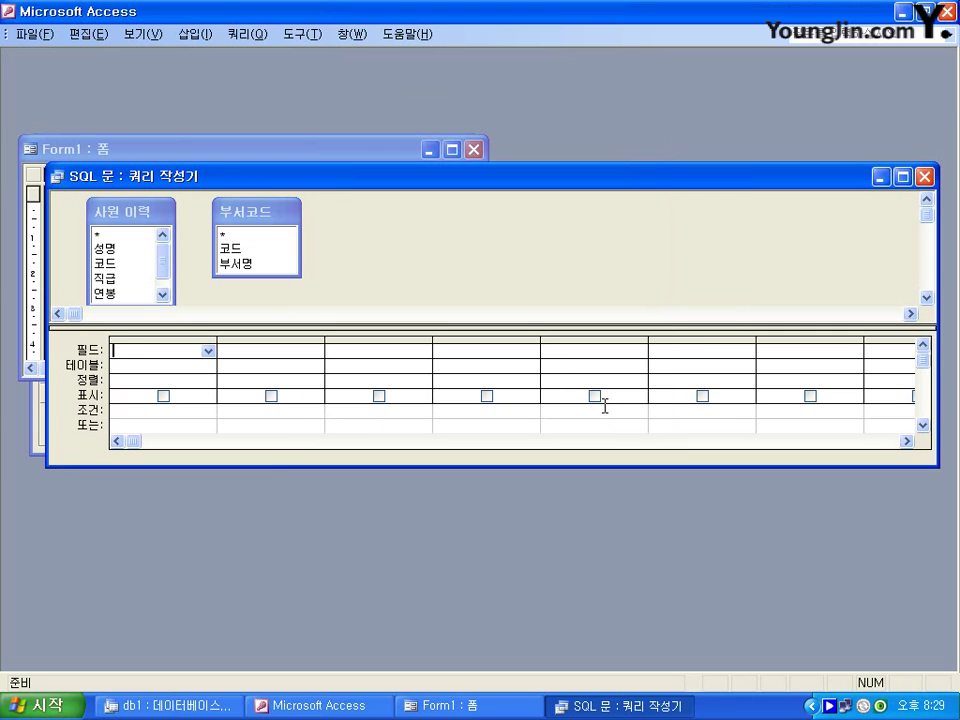
Join the two tables on their 코드 fields and add 부서명 as the first query column
click(111, 265)
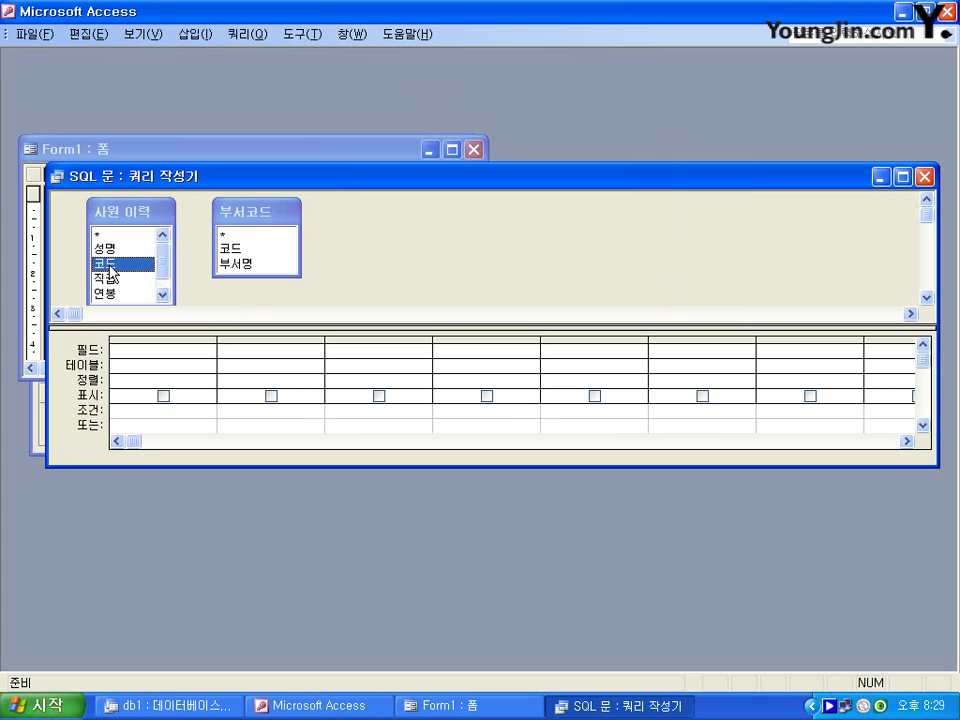
drag(111, 270, 238, 250)
drag(240, 266, 160, 350)
Add the 직급, 성명, 연봉 and 입사일 fields of the 사원 이력 table to the query after 부서명
click(315, 352)
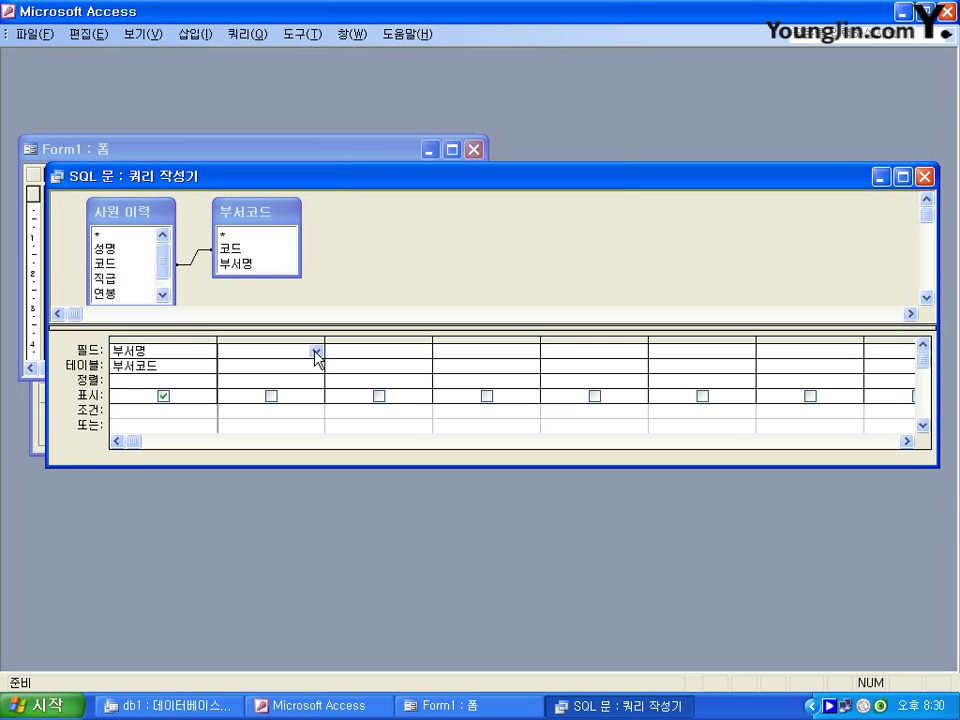
click(315, 352)
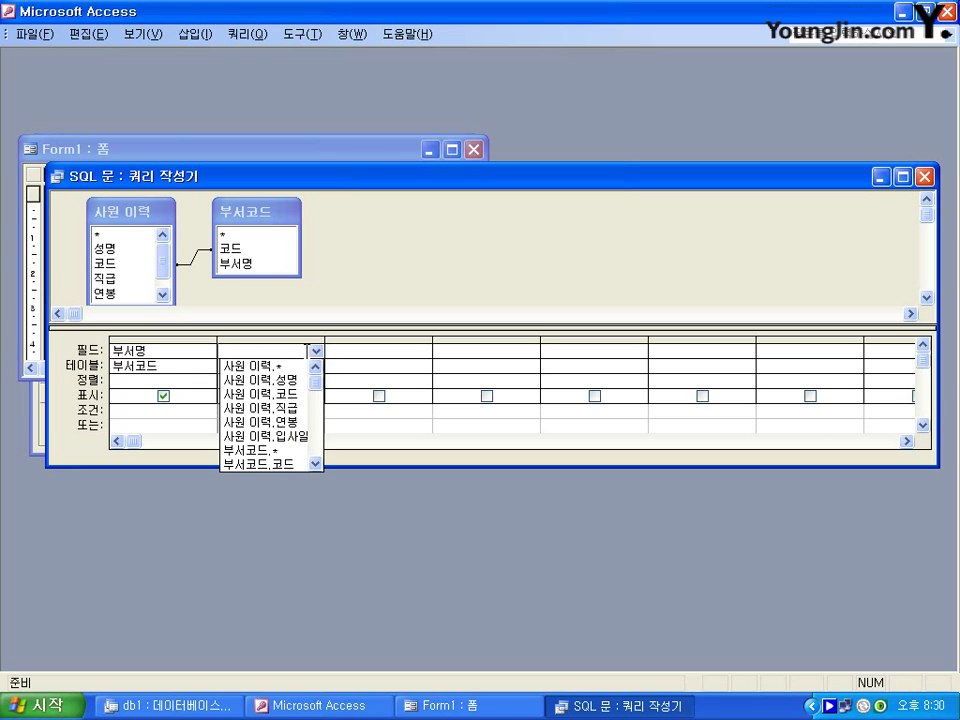
click(287, 409)
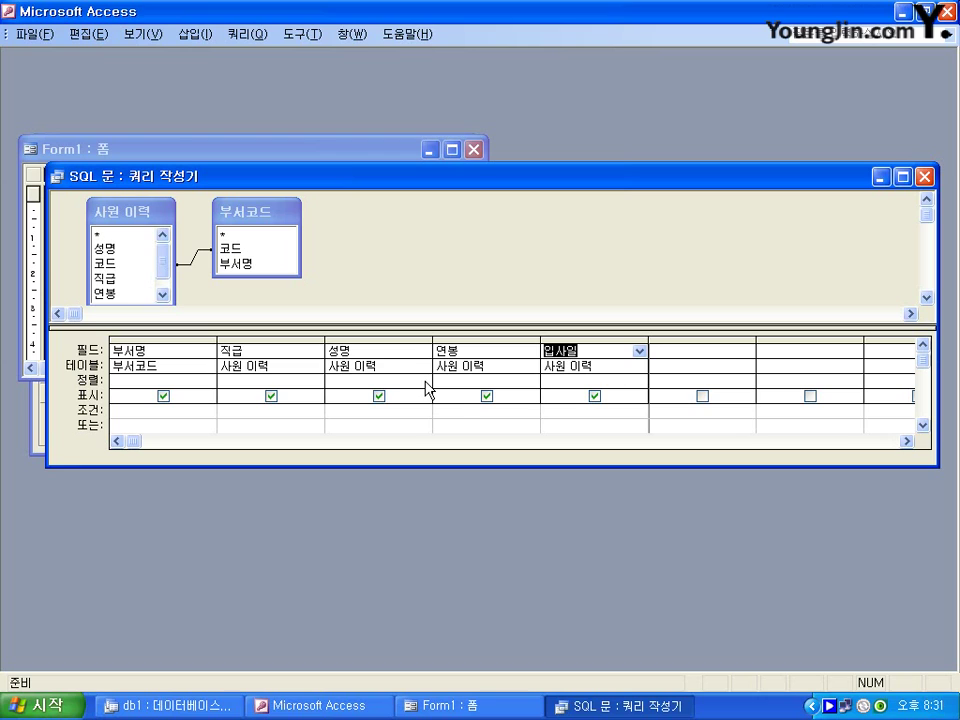
Sort 성명 in 오름차순 order and set the criteria Like "김*" Or Like "임*" for 성명 and >=20000000 for 연봉
click(425, 383)
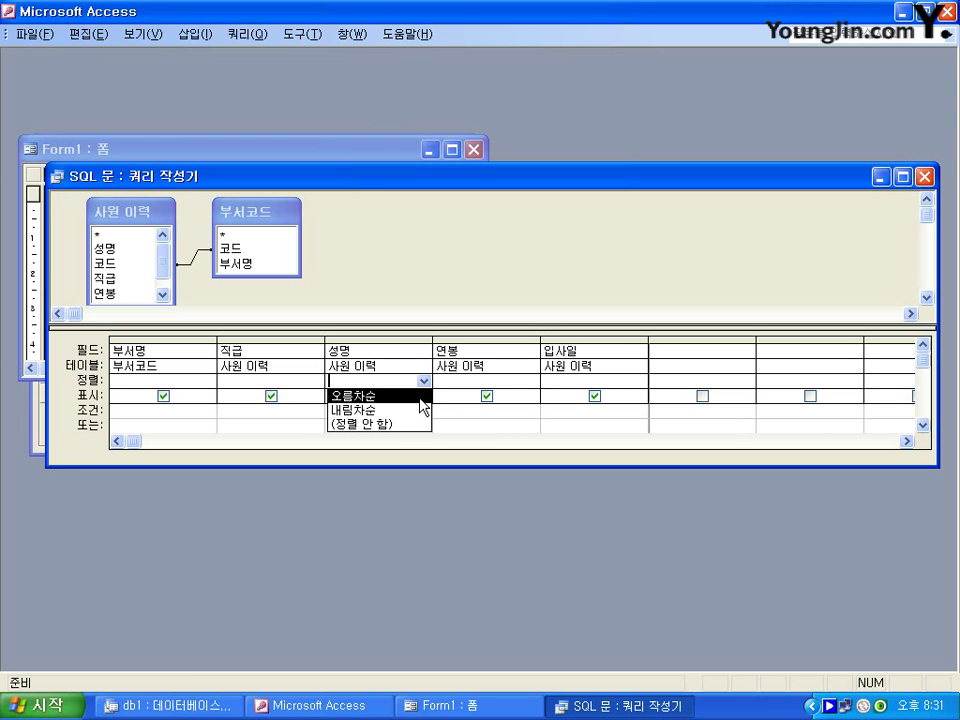
click(420, 399)
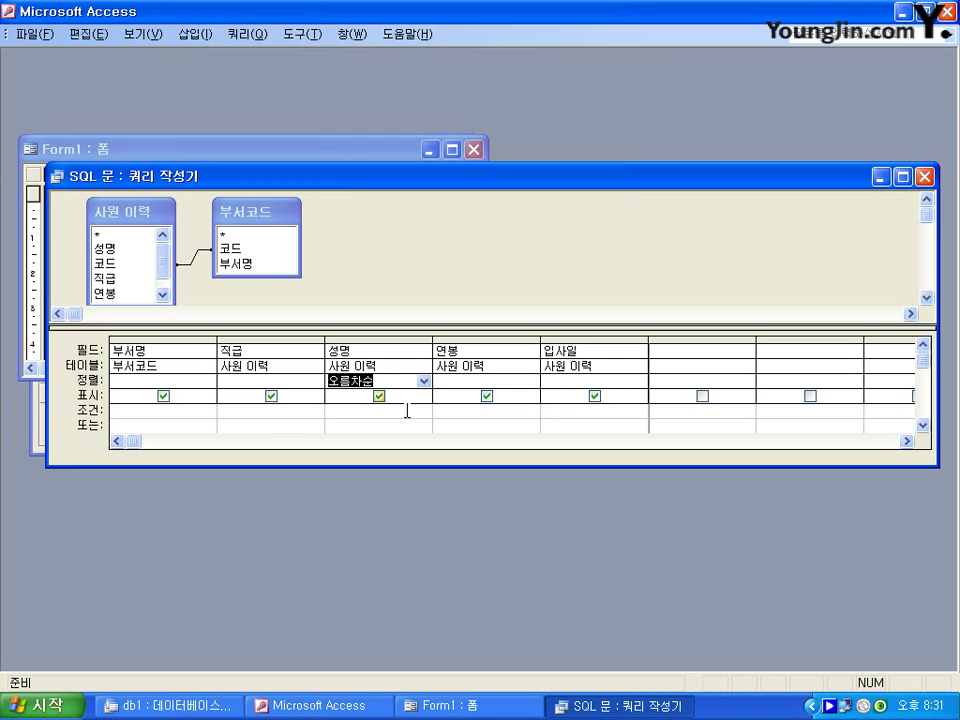
click(407, 411)
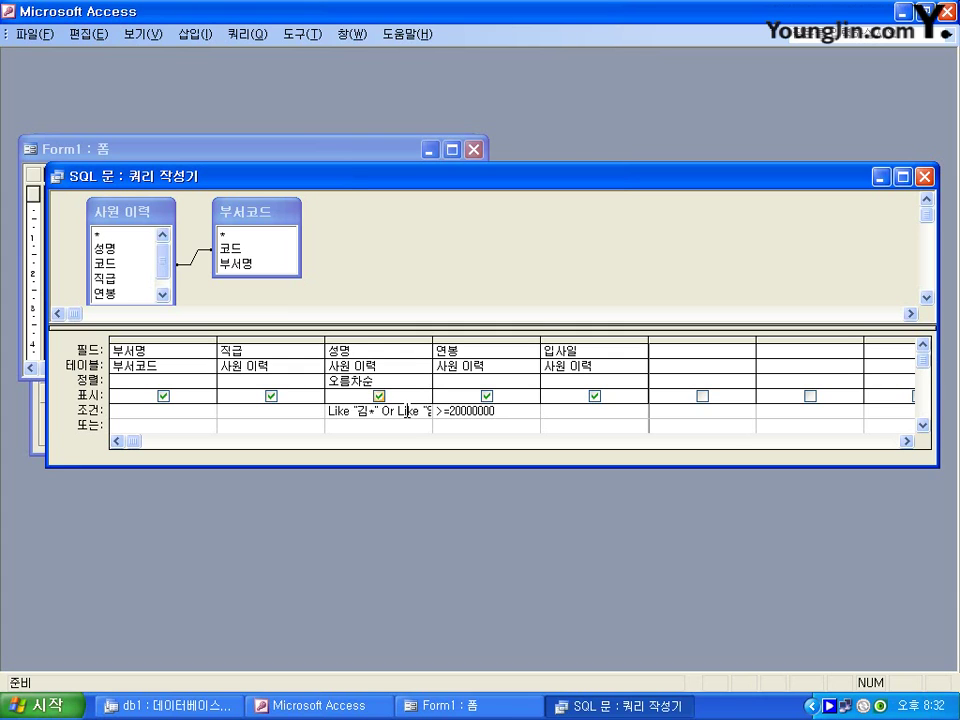
Preview the query in Datasheet view and copy its entire statement from SQL view
click(141, 34)
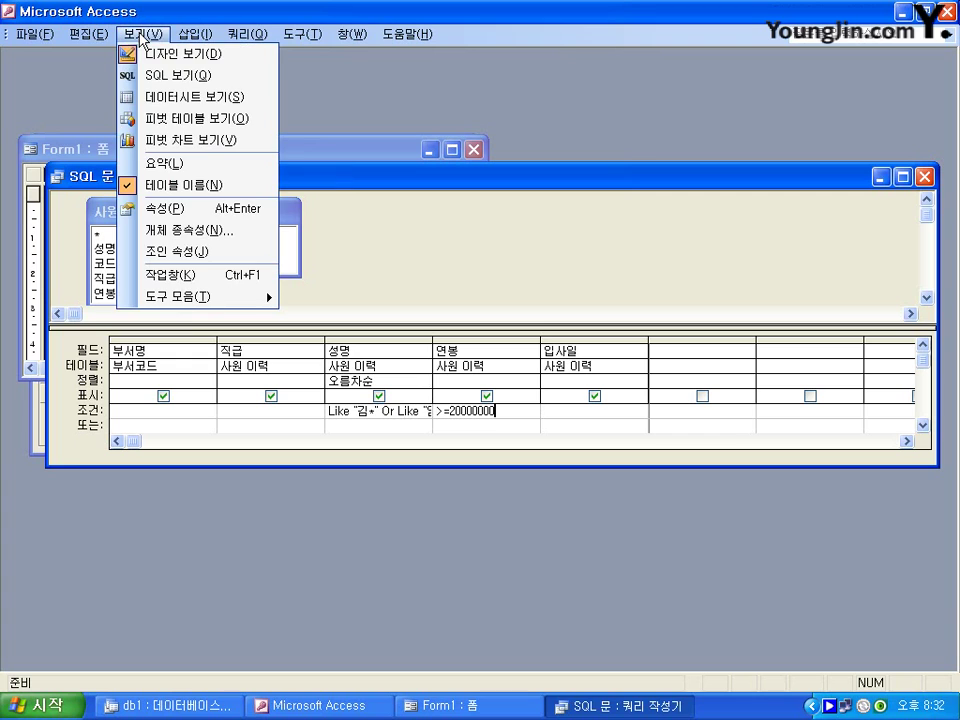
click(147, 100)
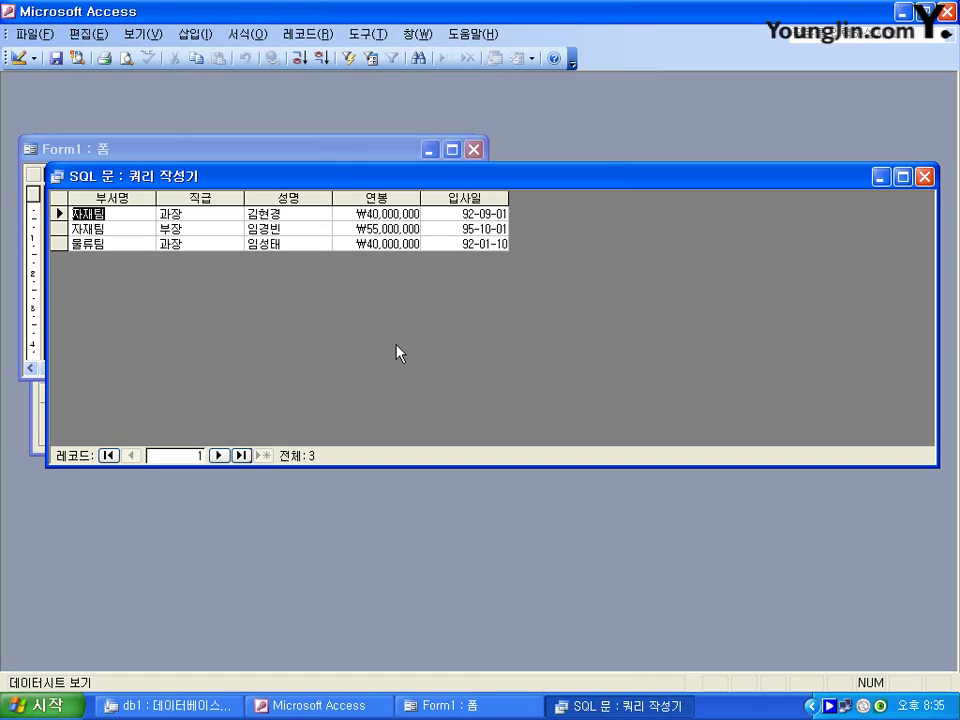
click(143, 34)
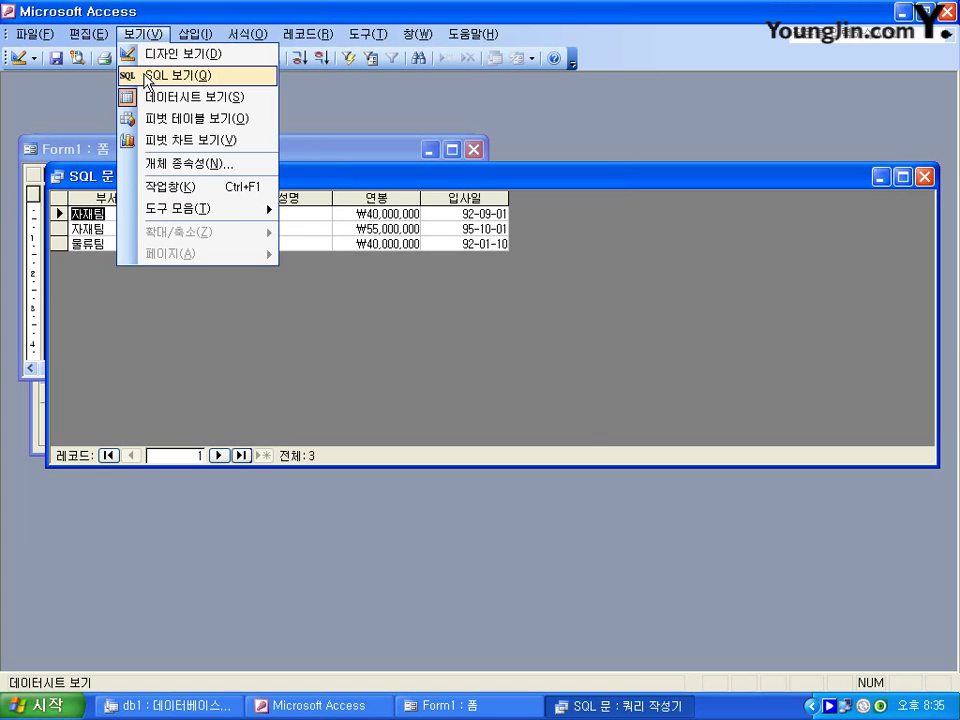
click(148, 76)
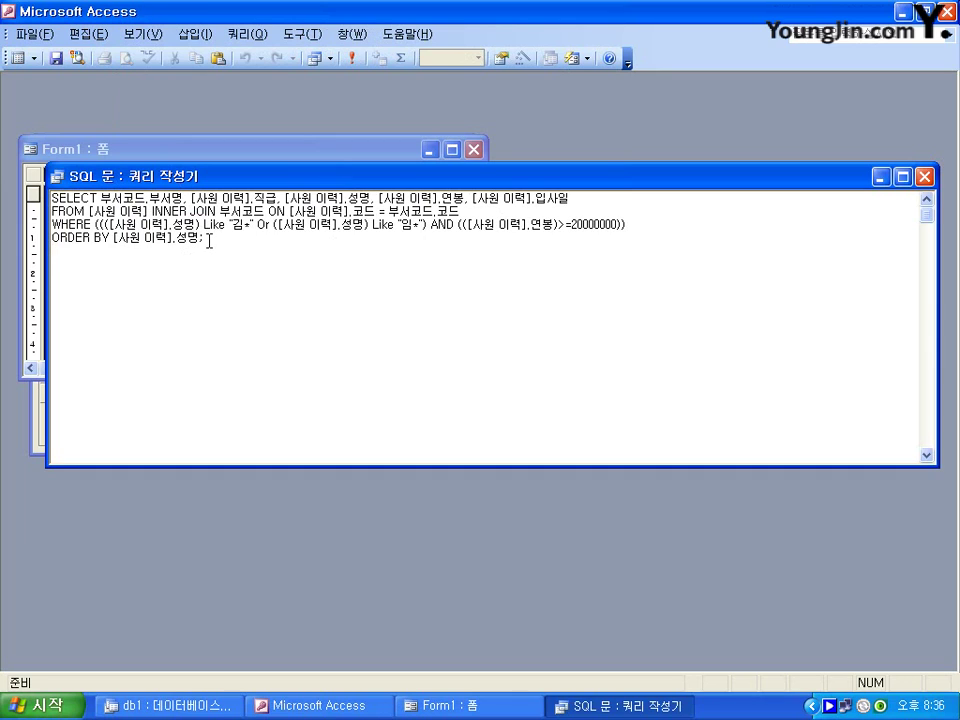
drag(209, 241, 63, 198)
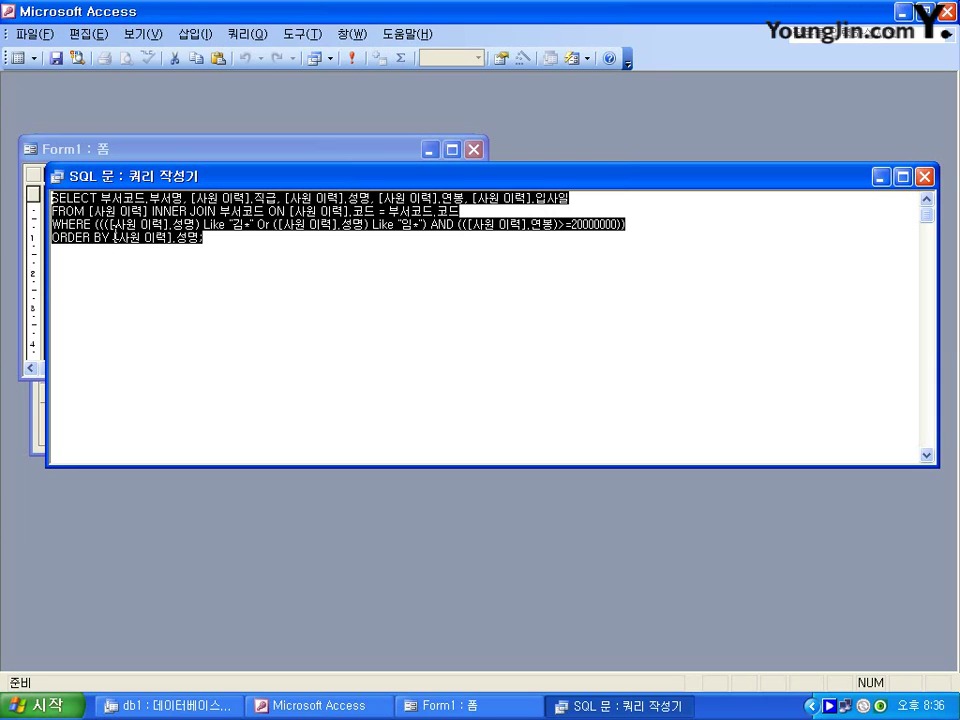
Close the query builder and save the SQL statement as the list box's row source
click(929, 180)
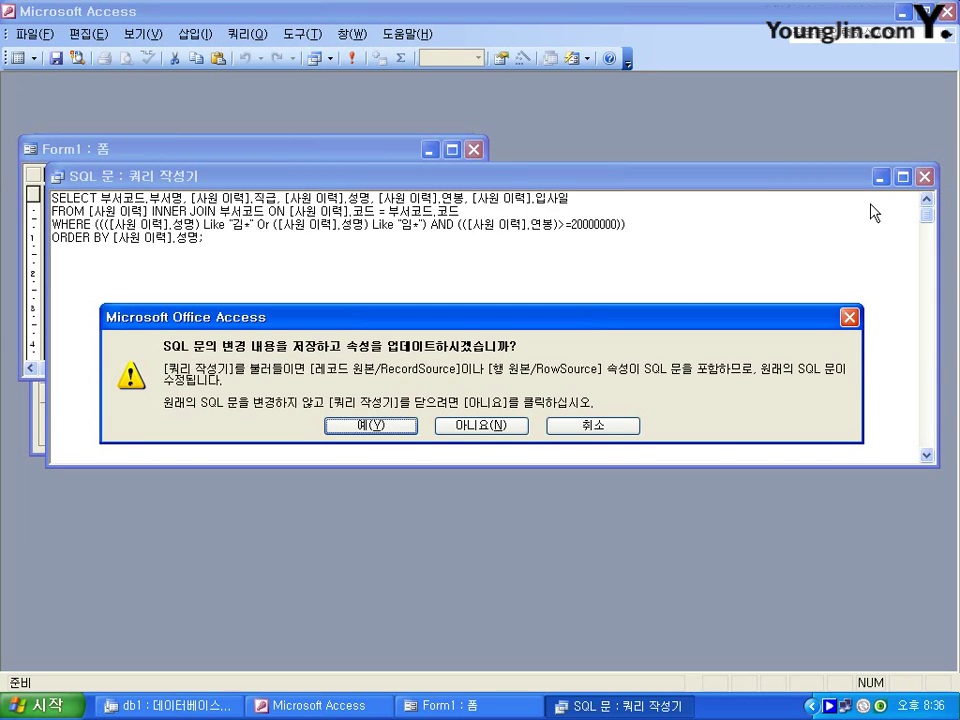
click(382, 427)
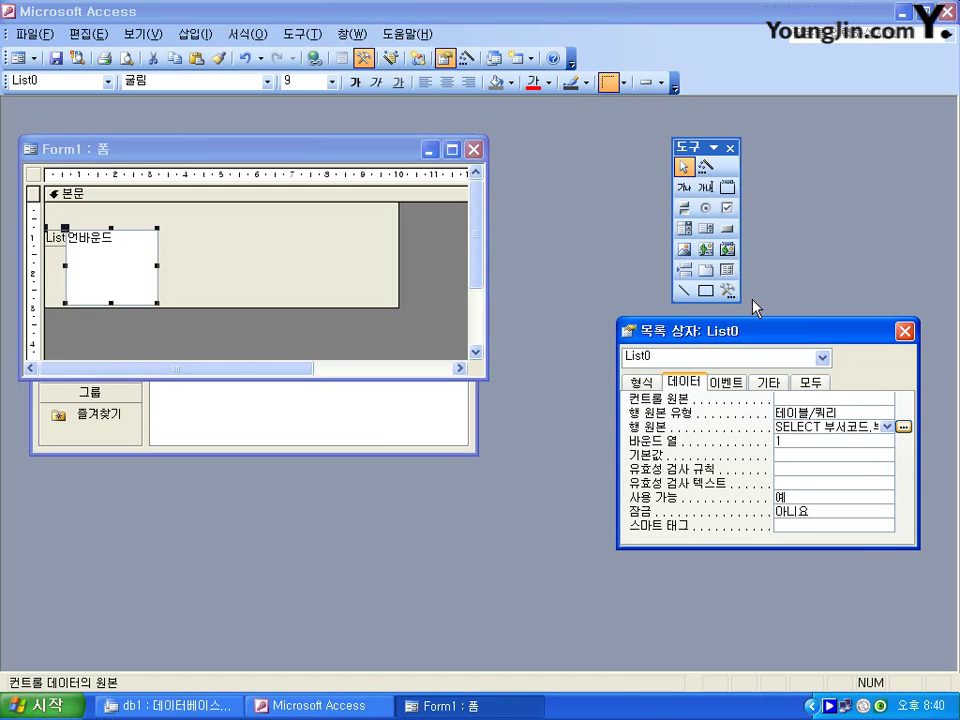
Add the label 성이 "김"이나 "임"이면서 연봉이 20,000,000 이상인 현황 (비번호: XXX) above the list box and 리스트박스 조회시 작성된 SQL문 below it
click(684, 189)
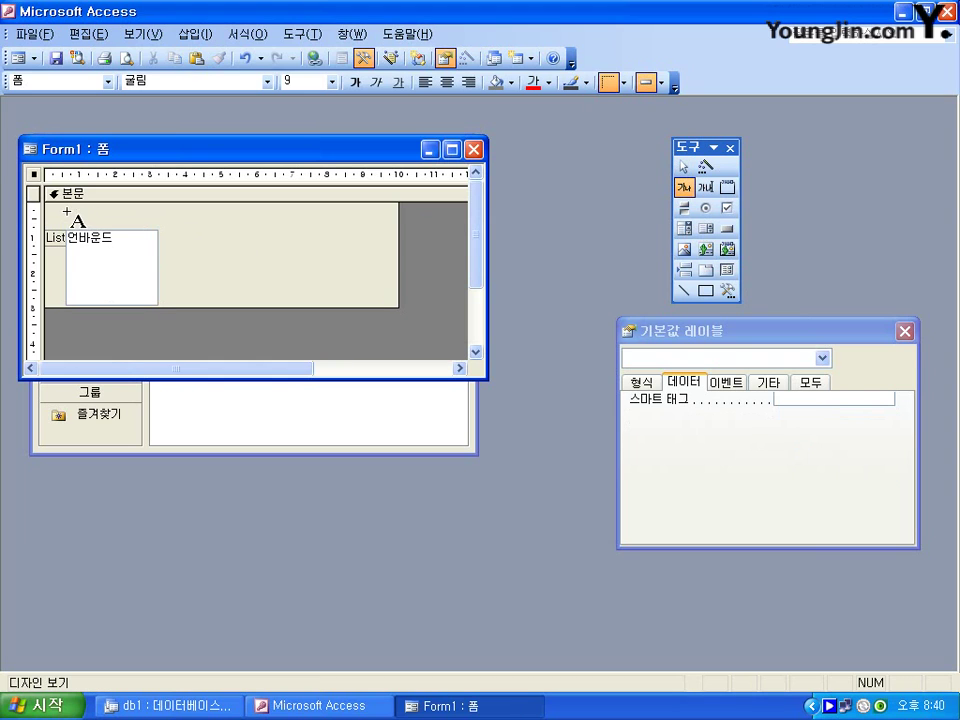
drag(66, 212, 243, 225)
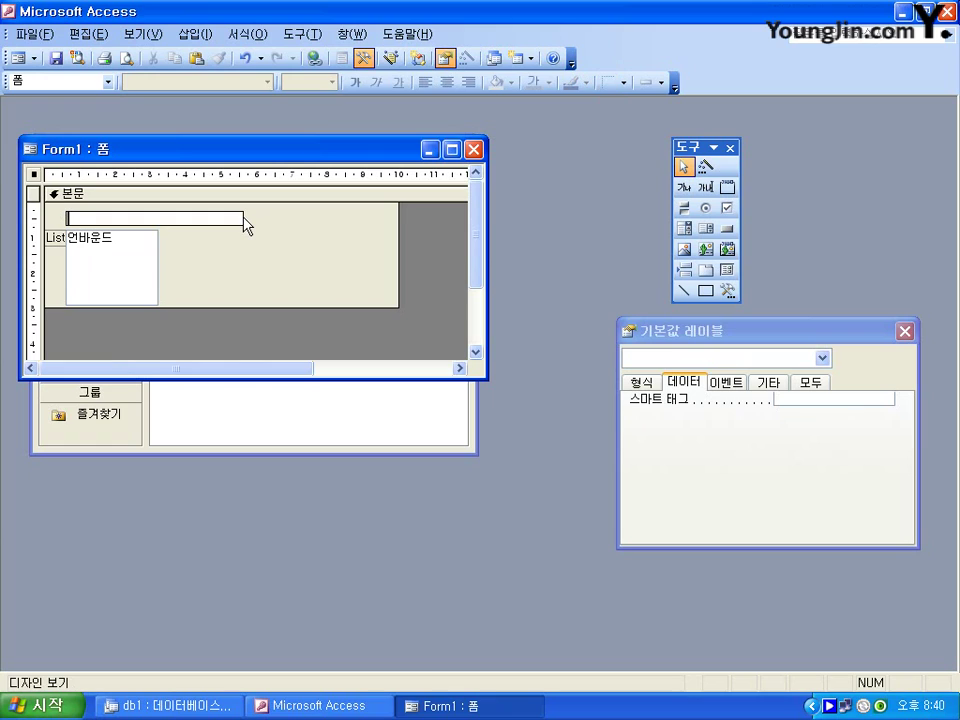
text(성이 "김"이나 "임"이면서 연봉이 20,000,000 이상인 현황 (비번호: XXX))
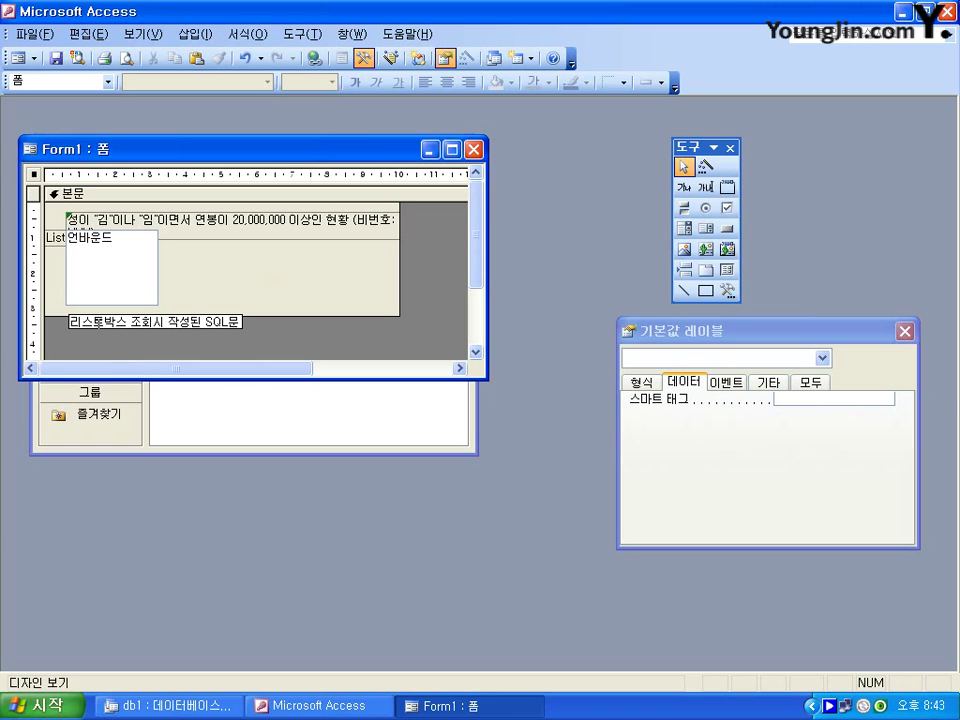
Paste the copied SQL statement into a new label at the form's lower end and draw a horizontal line about 7.1 cm long under the list box
click(70, 344)
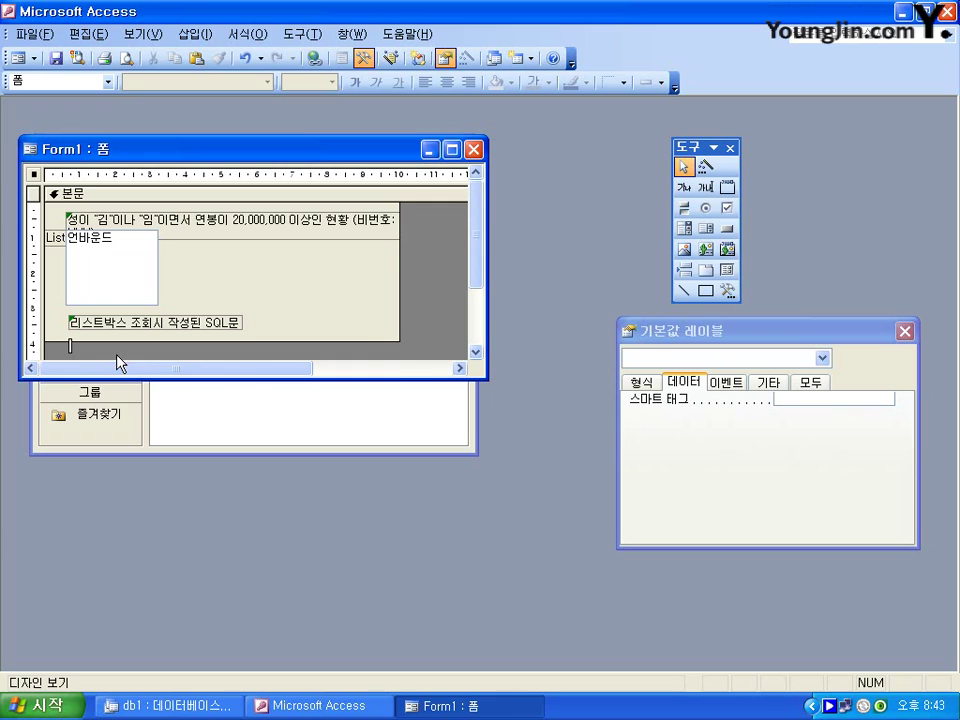
key(ctrl+v)
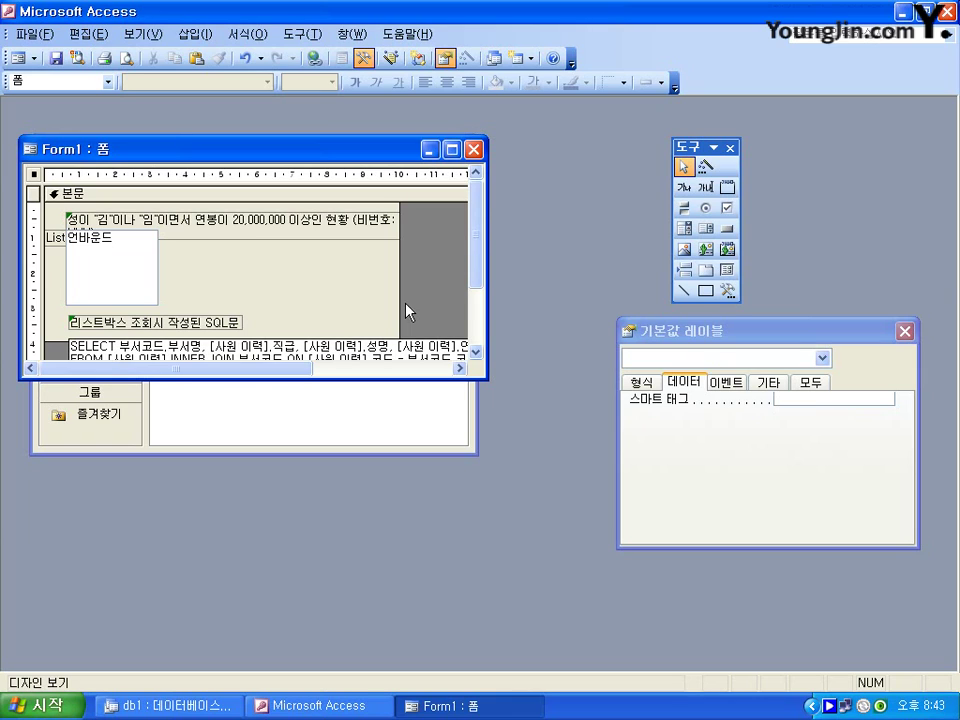
click(684, 291)
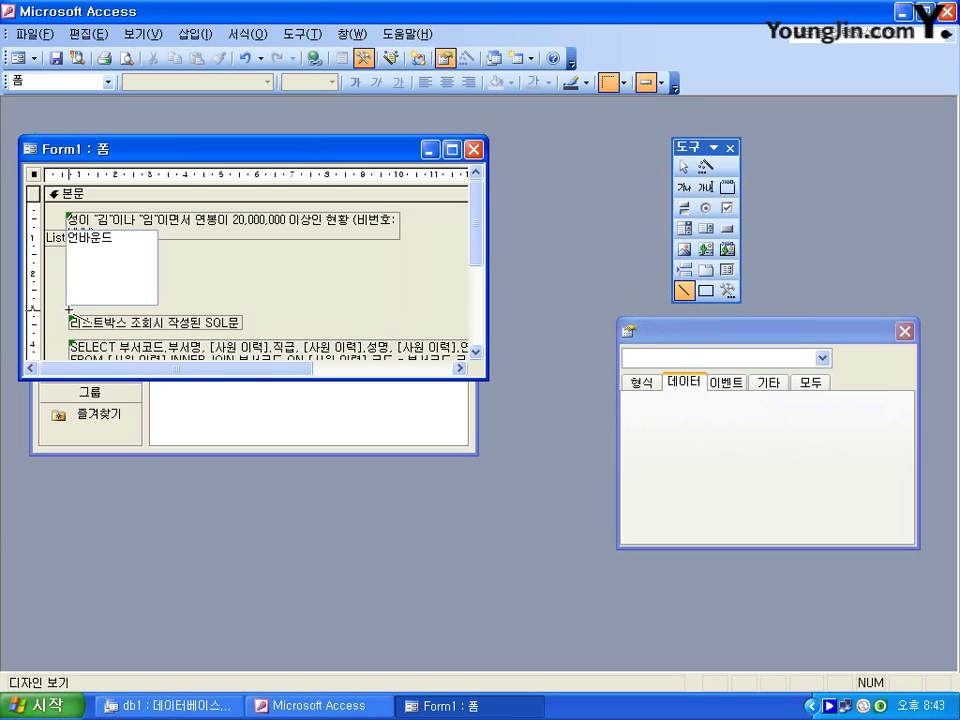
drag(68, 310, 317, 310)
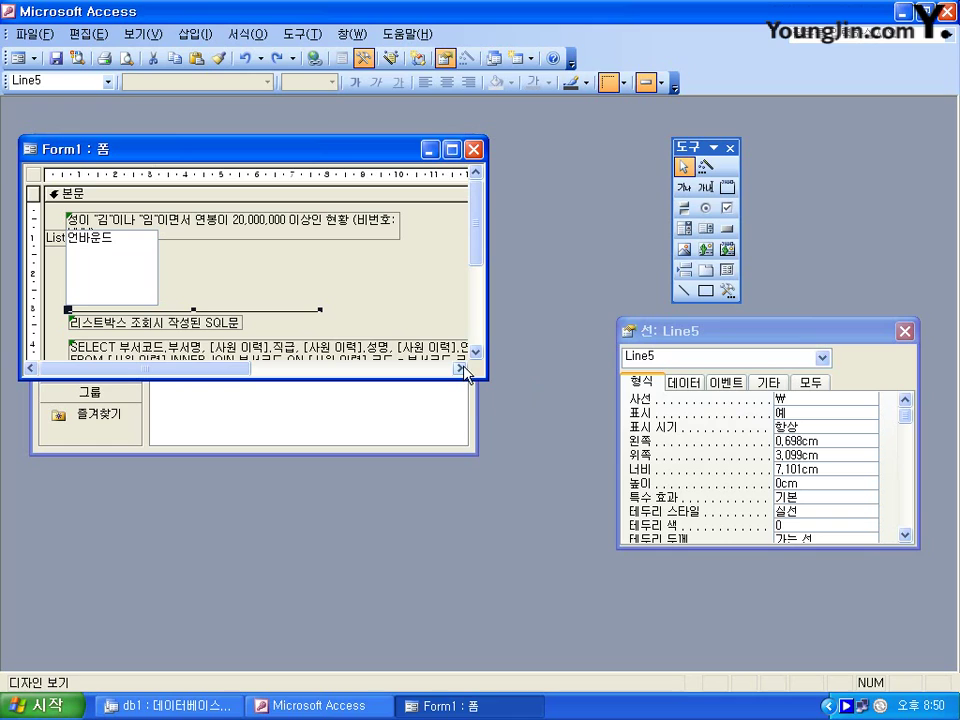
Delete the list box's attached label and set the title label's font size to 16
click(57, 240)
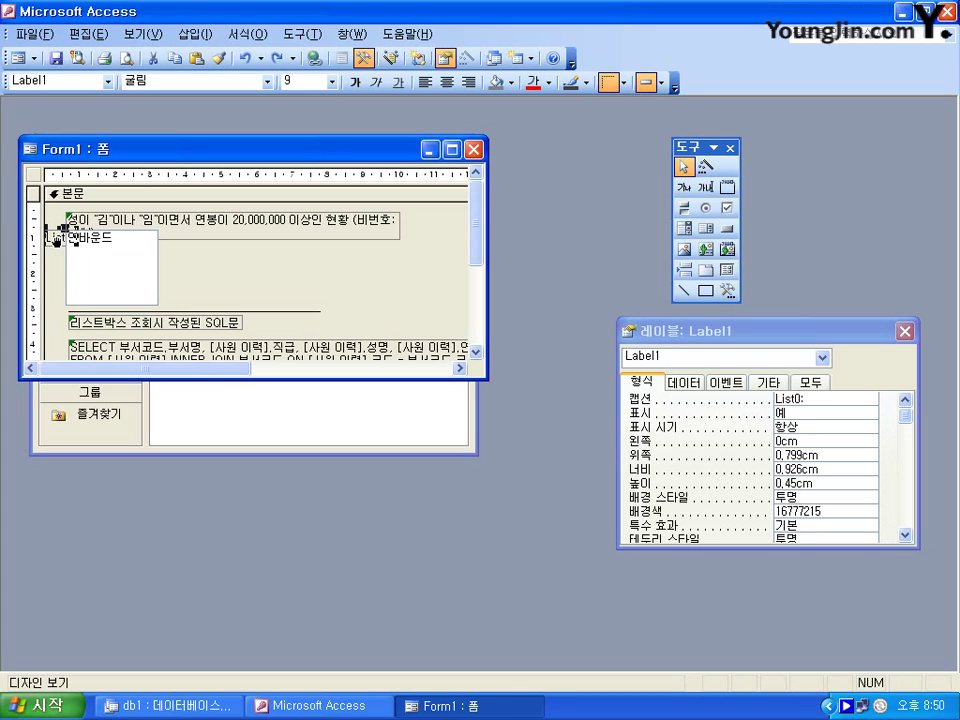
key(Delete)
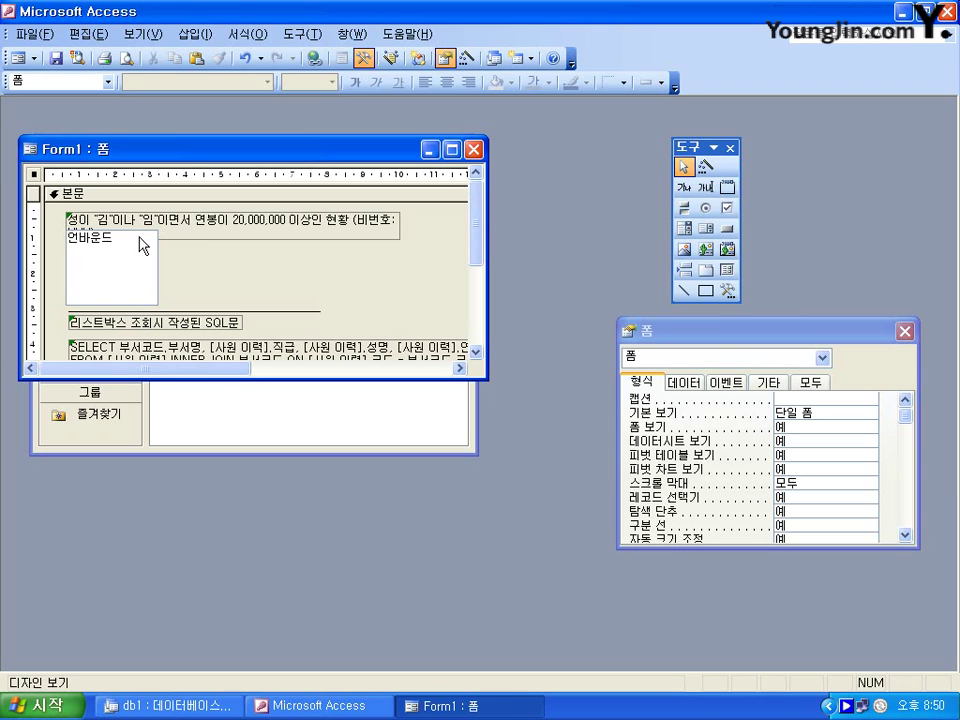
click(181, 228)
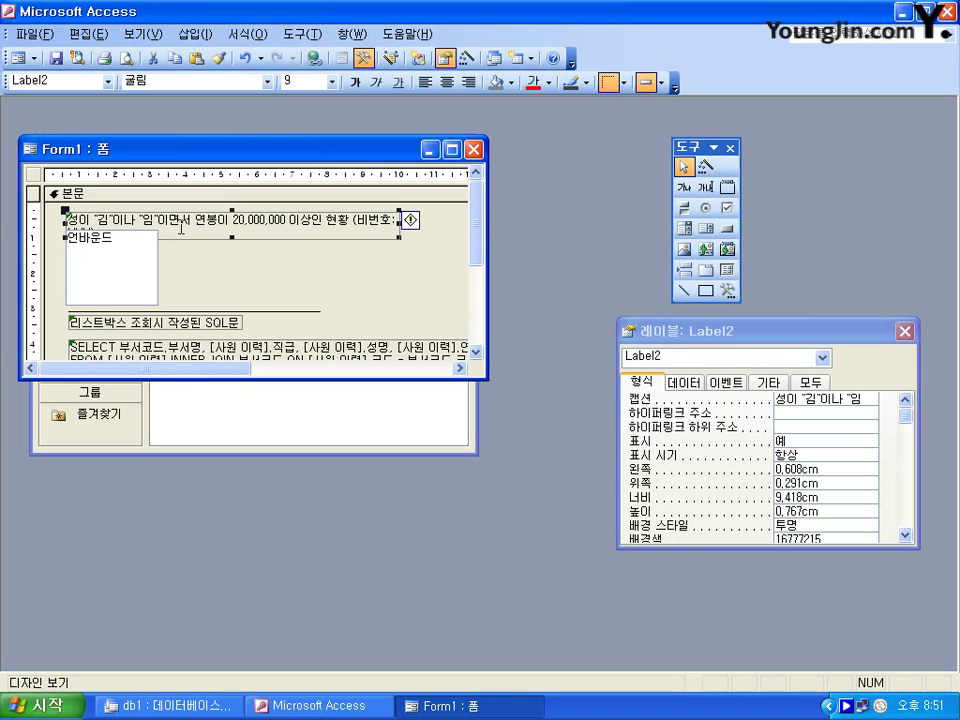
click(333, 81)
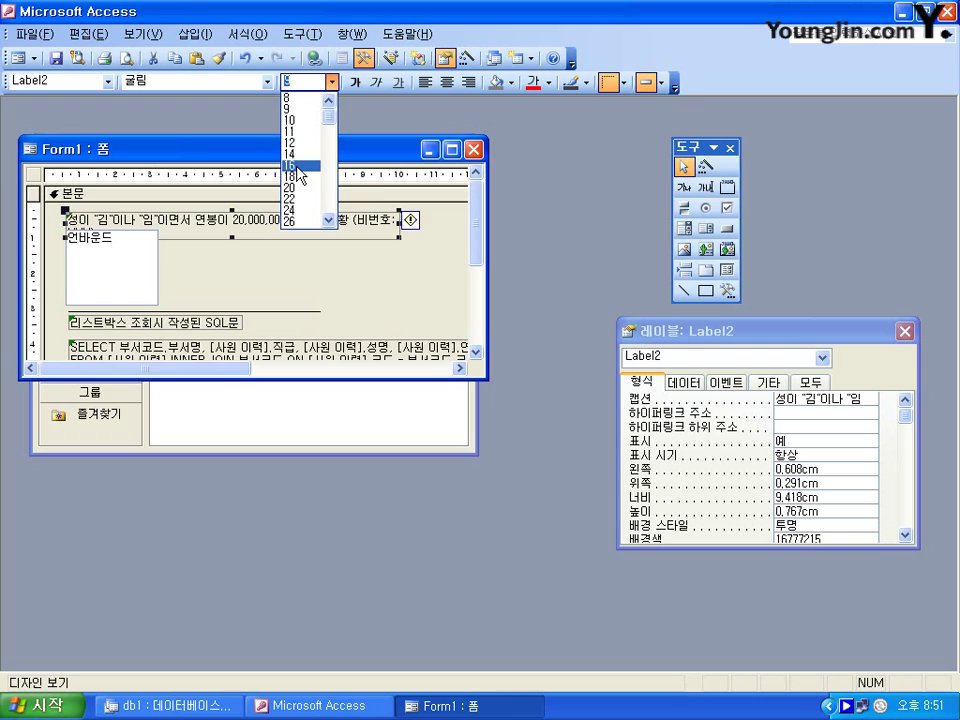
click(300, 167)
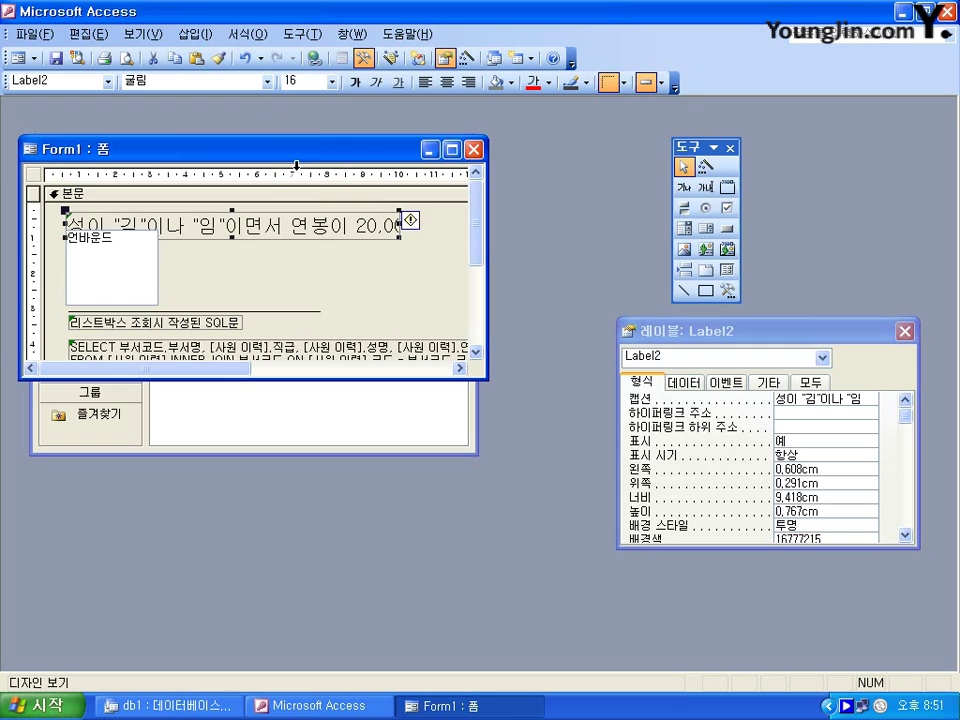
Set the list box's 열 개수 to 5 and its 열 이름 to 예
click(105, 271)
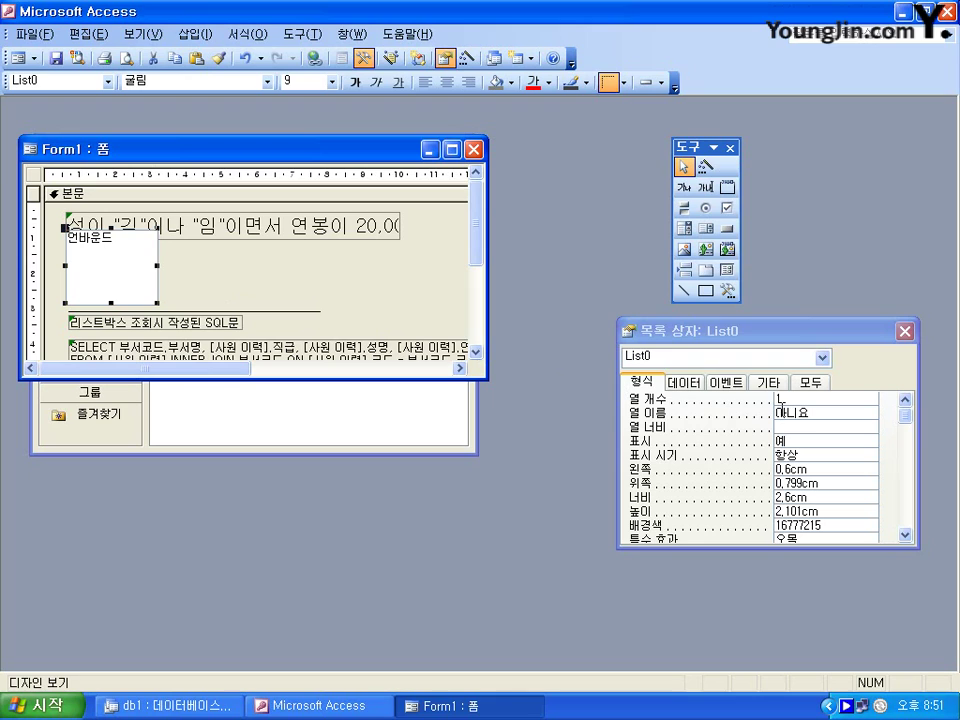
double_click(780, 399)
text(5)
click(870, 412)
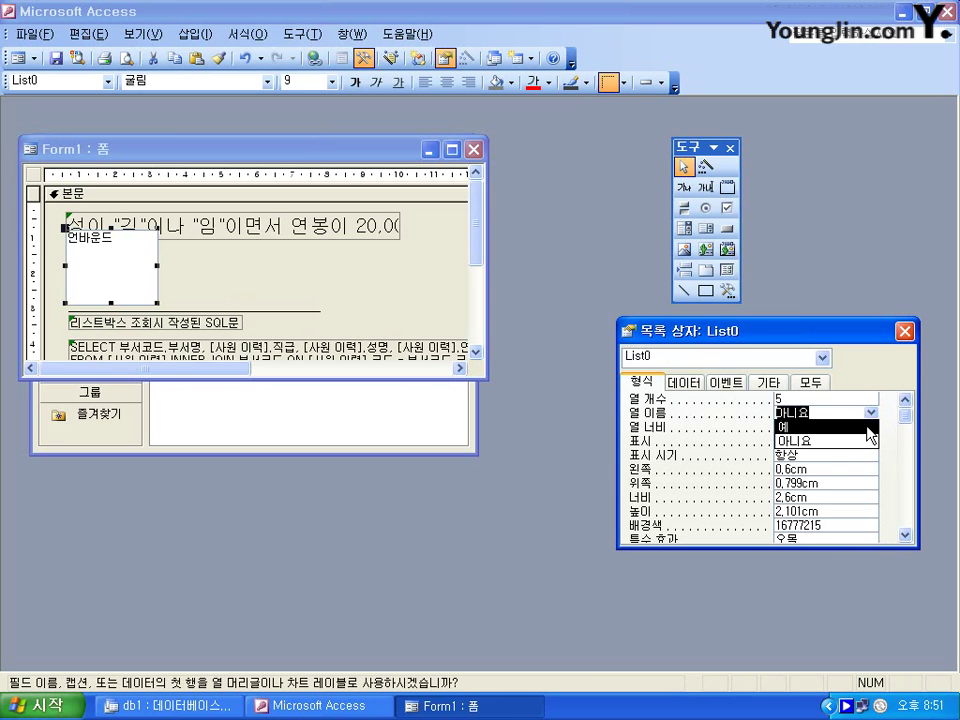
click(867, 427)
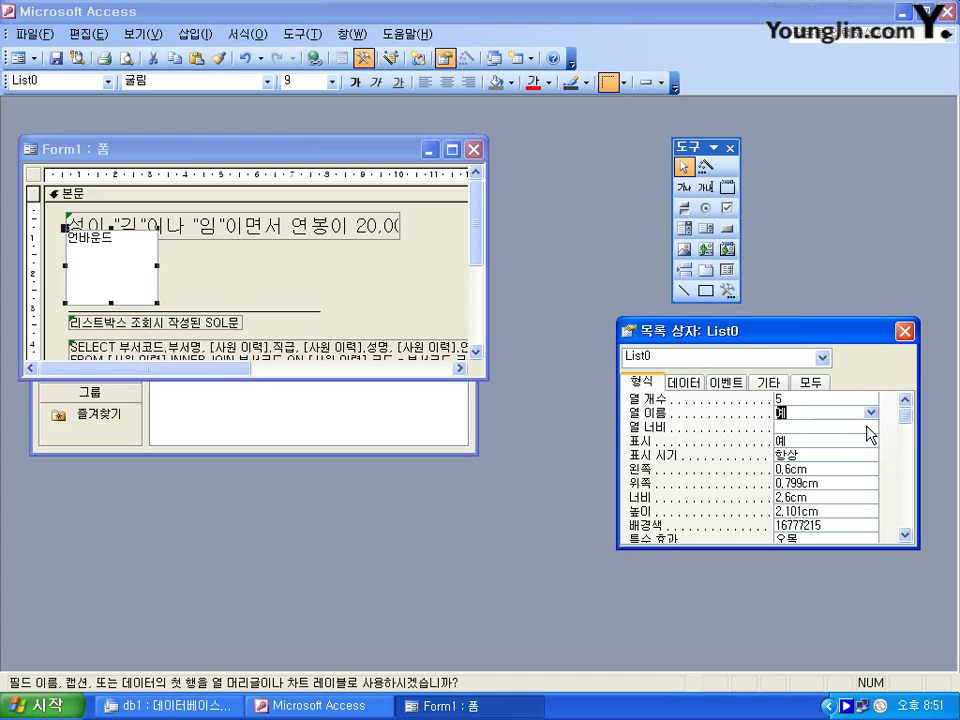
Set the list box's 특수 효과 to 기본
click(868, 537)
click(868, 527)
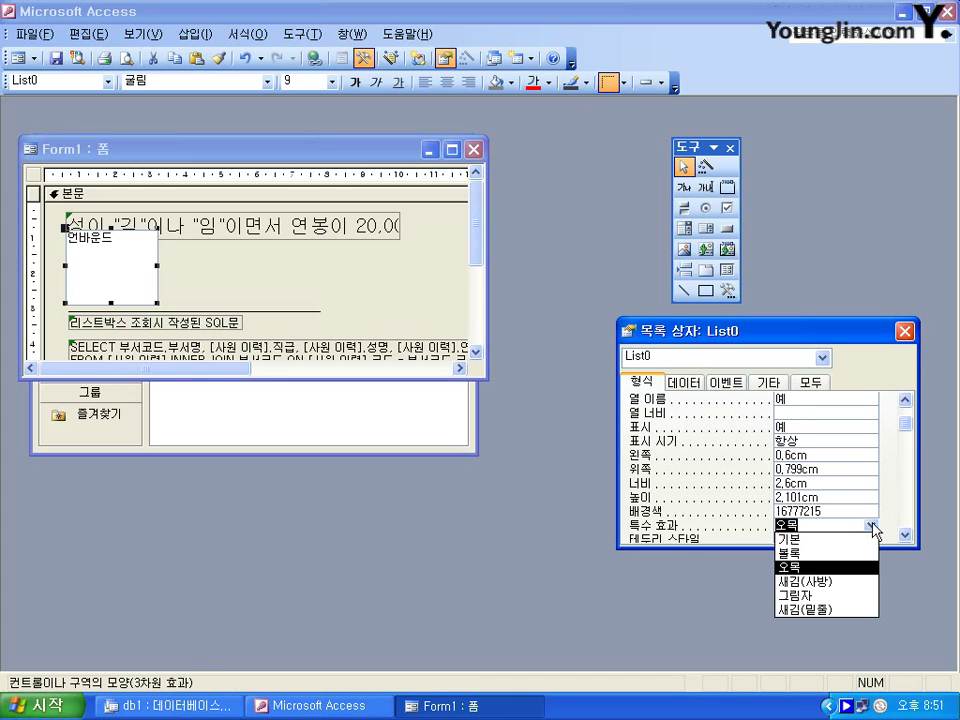
click(866, 540)
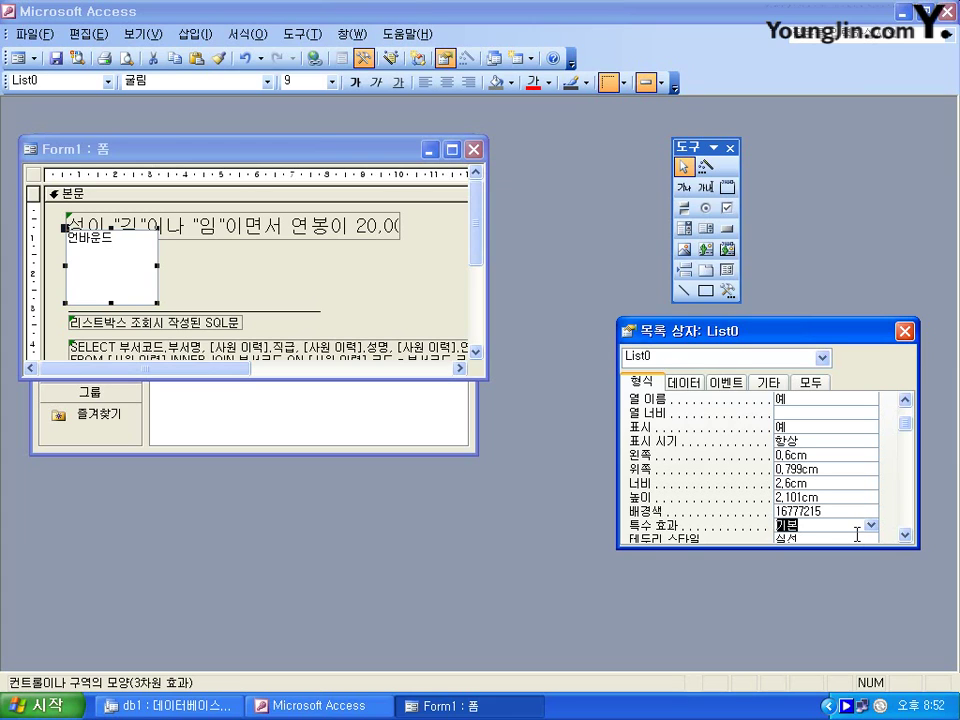
Set the 테두리 스타일 of the label holding the SQL statement to 파선
click(362, 347)
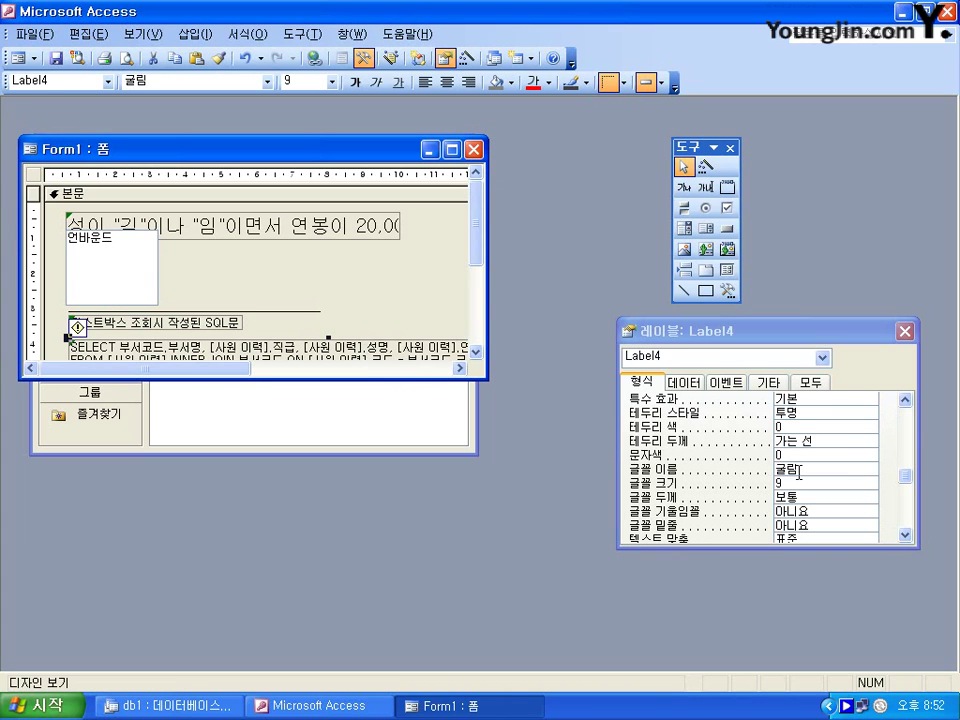
click(866, 413)
click(871, 412)
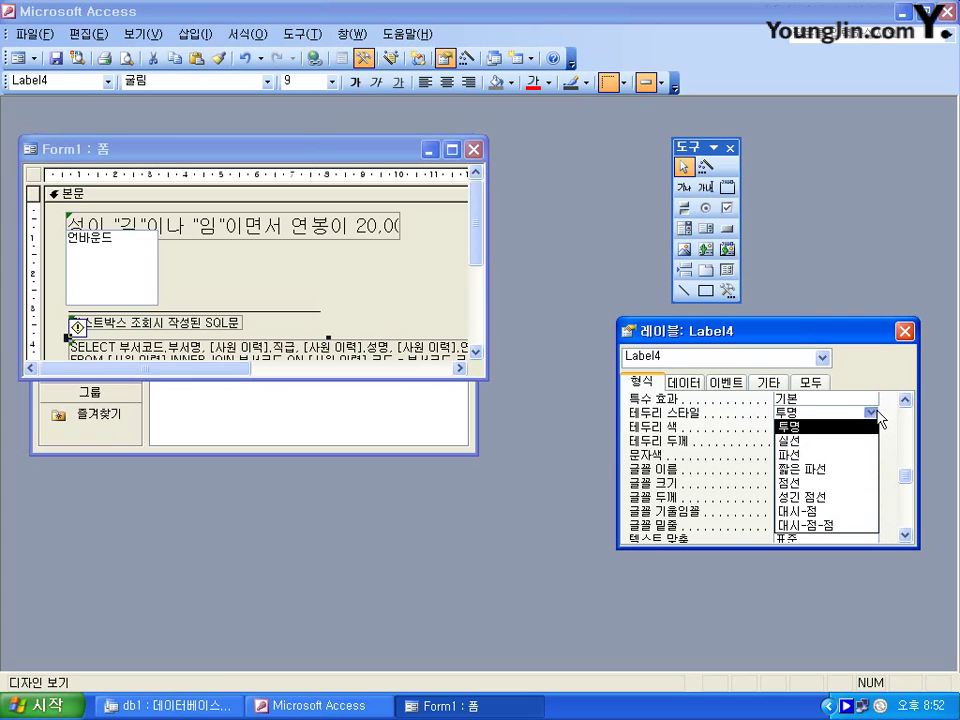
click(848, 458)
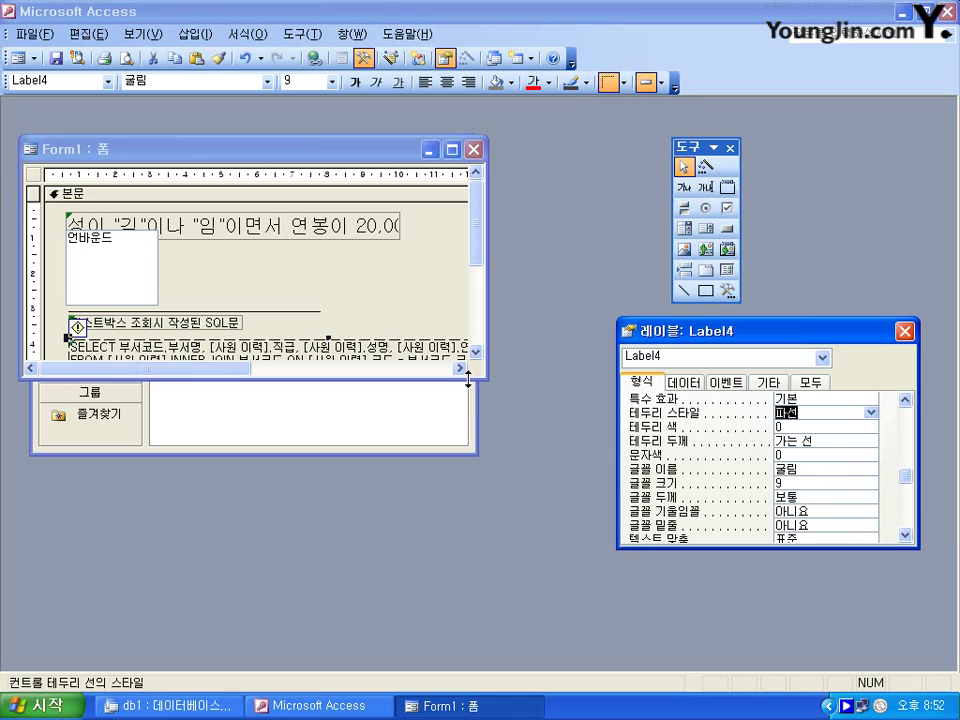
Set the 테두리 두께 of the horizontal line below the list box to 2 pt
click(313, 312)
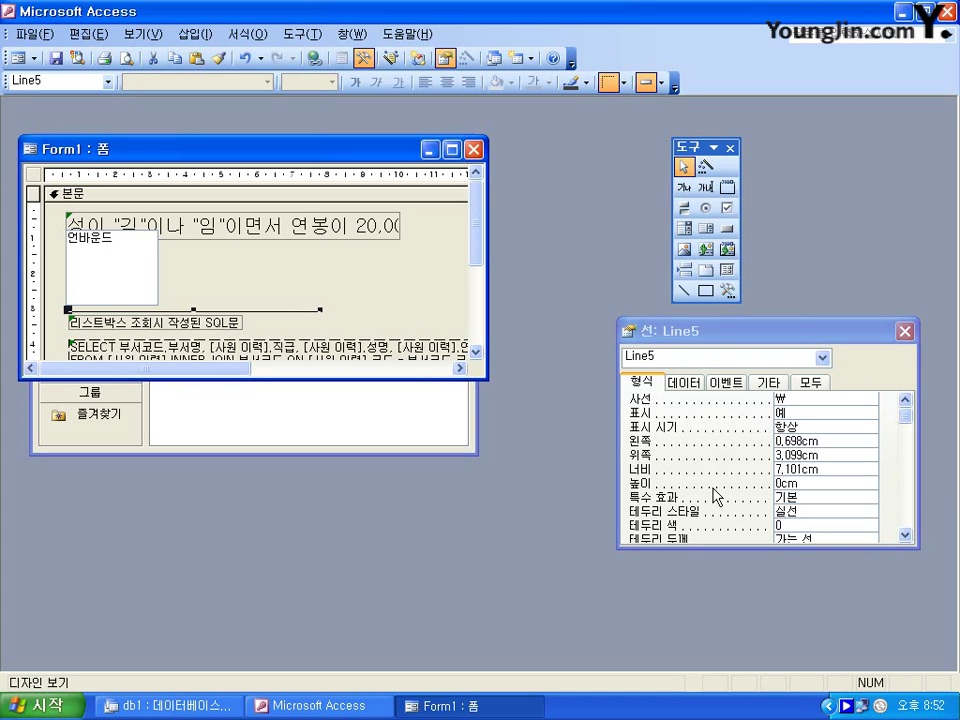
scroll(875, 543, down, 5)
click(873, 540)
click(870, 524)
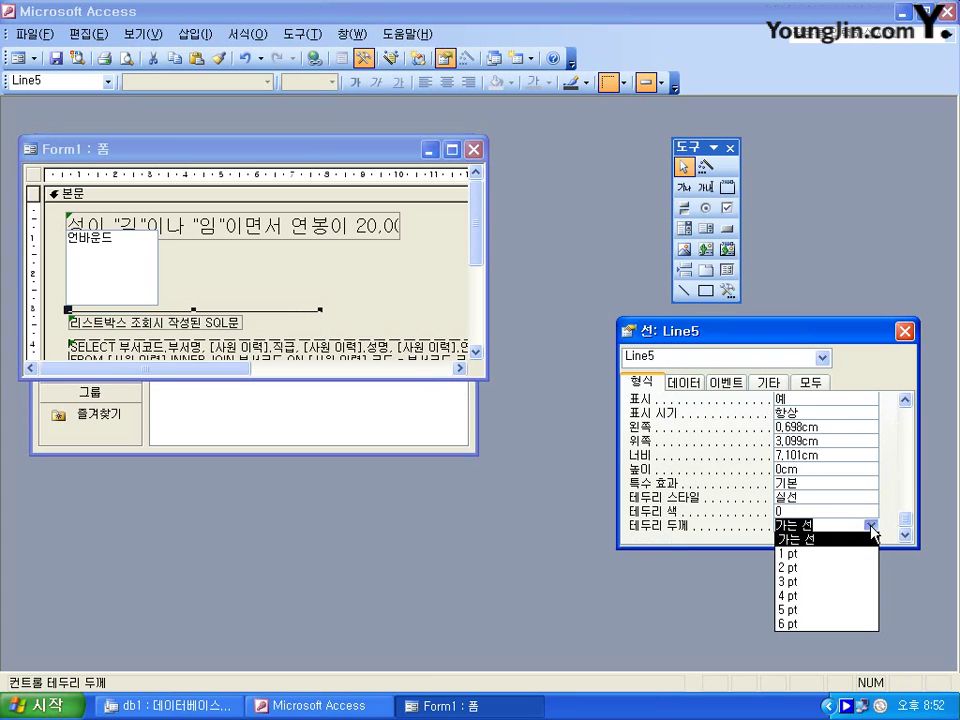
click(823, 568)
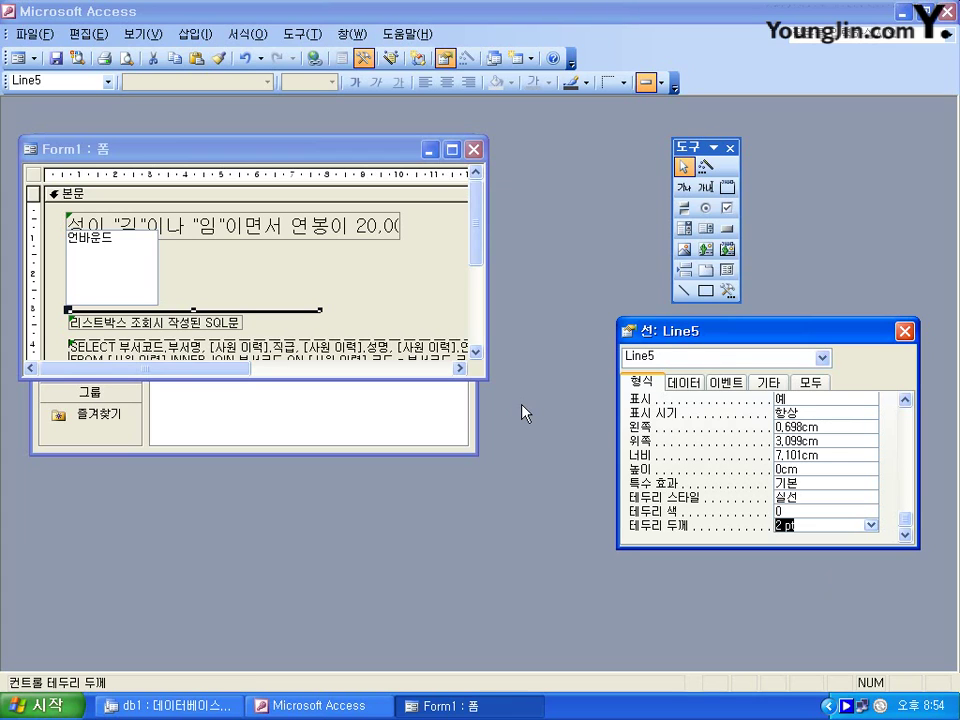
Enlarge the form window and stretch the title label so its whole text fits on two lines
click(275, 238)
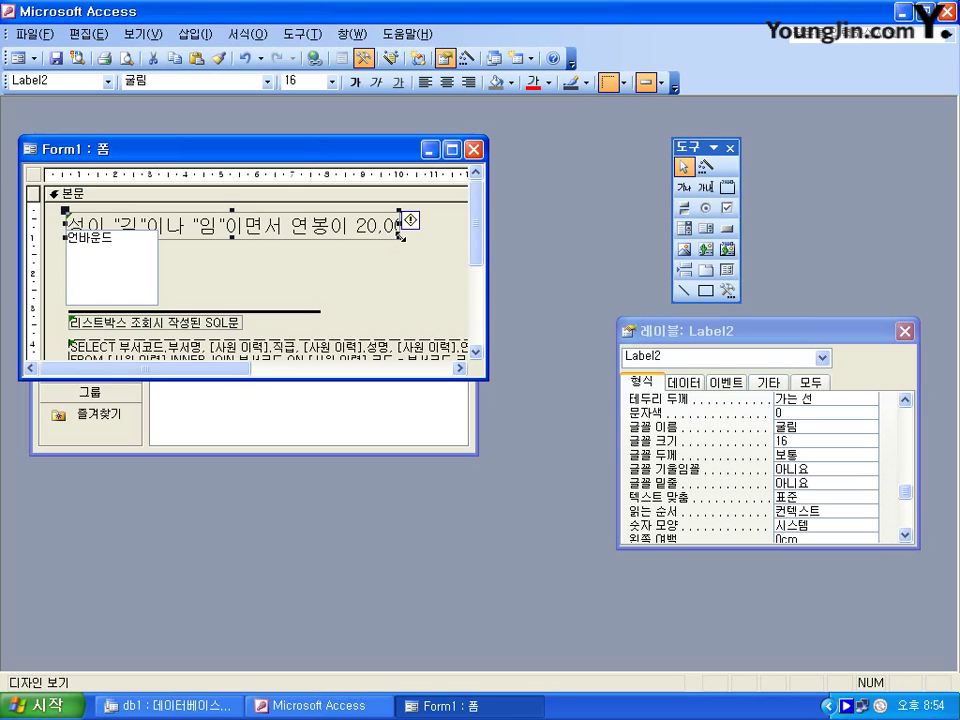
drag(401, 241, 460, 268)
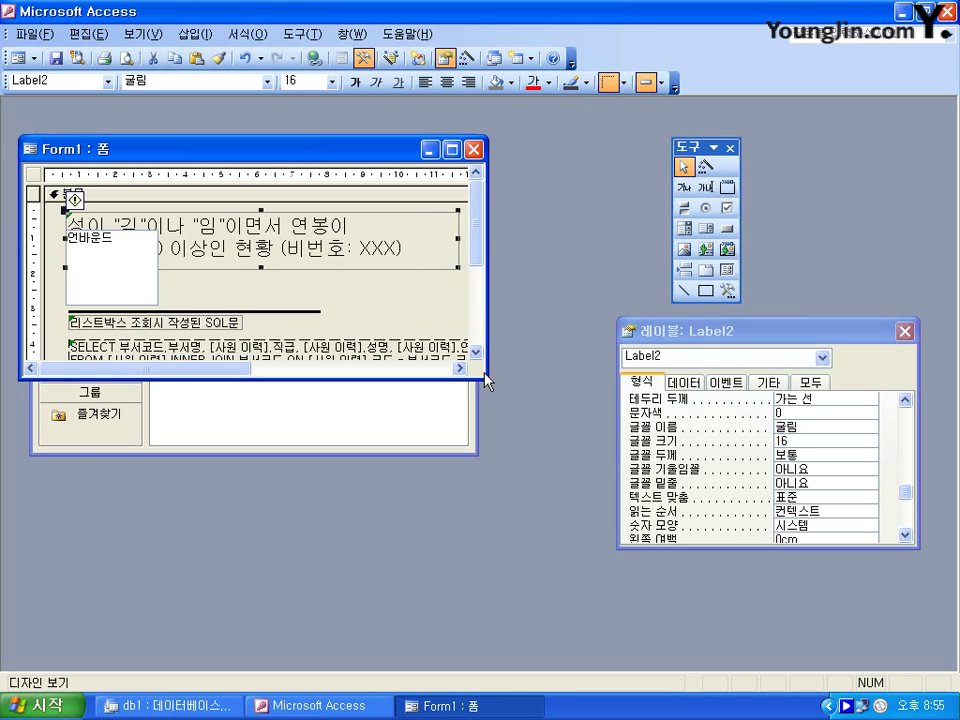
drag(487, 382, 613, 554)
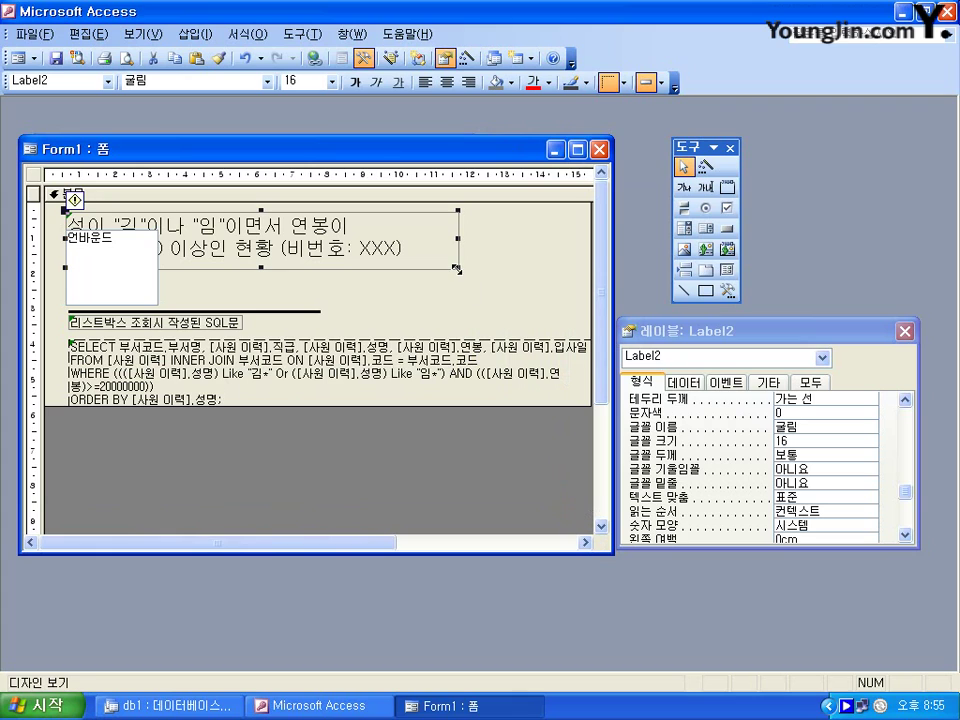
drag(66, 211, 559, 273)
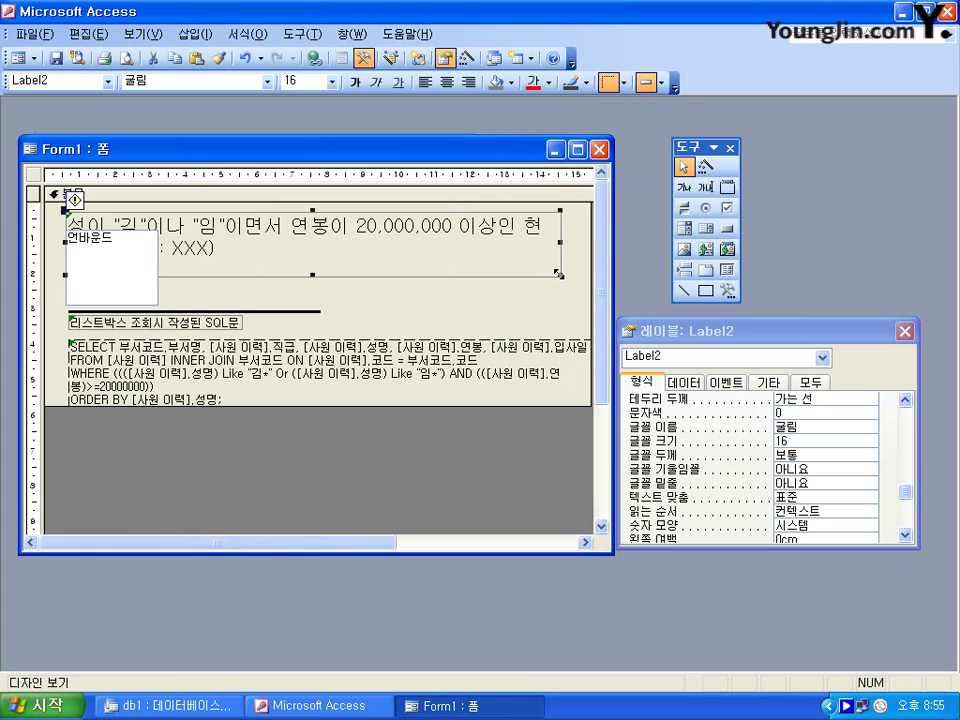
Widen the list box to nearly the title's width, move it below the title, and lengthen the horizontal line to match
click(110, 265)
drag(157, 266, 528, 273)
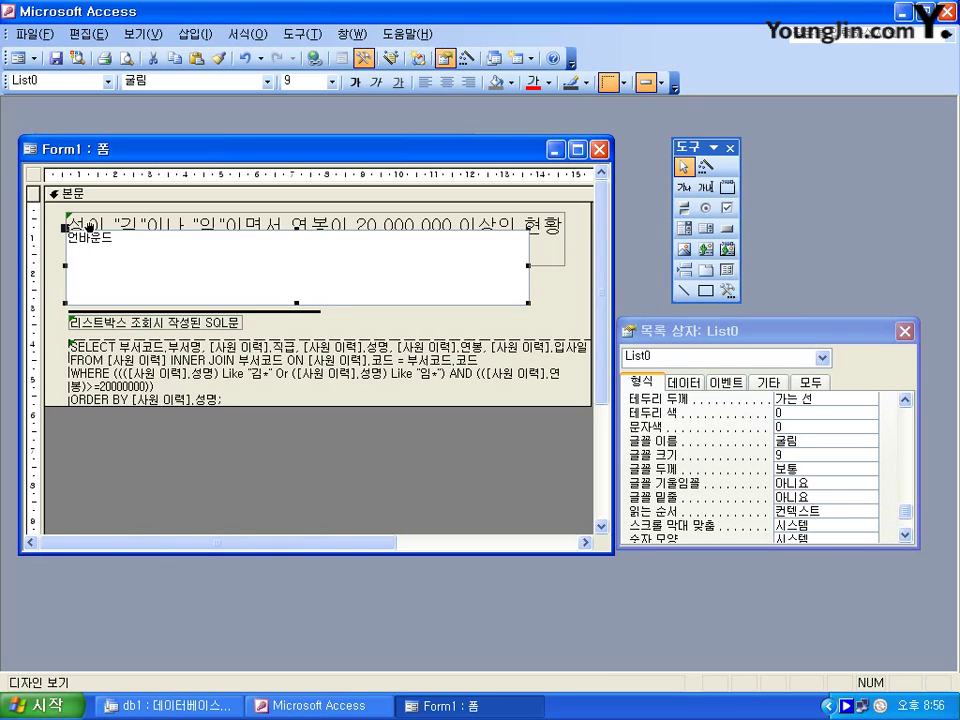
drag(90, 228, 107, 271)
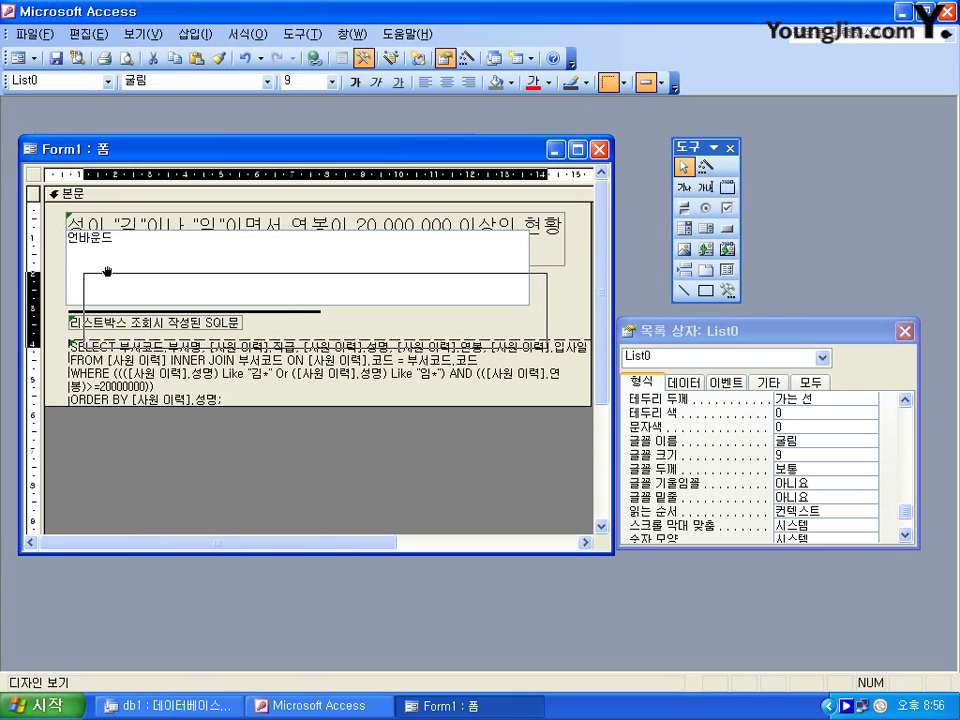
drag(107, 271, 107, 271)
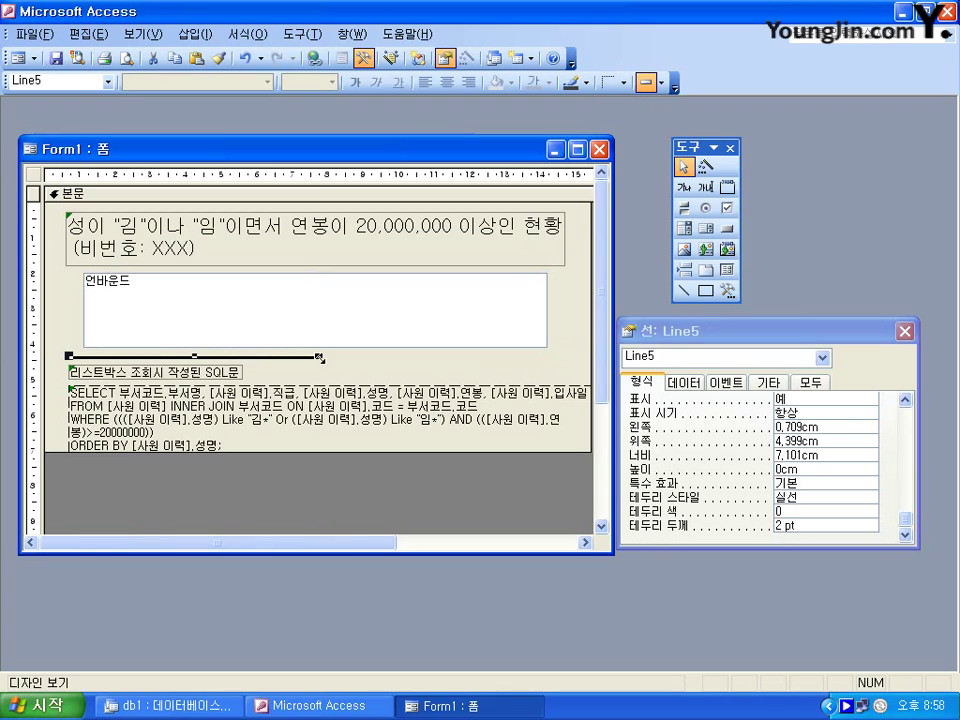
drag(320, 356, 561, 358)
Narrow the label holding the SQL statement, and fit the form's 본문 around the controls at about 7.4 cm high
click(78, 374)
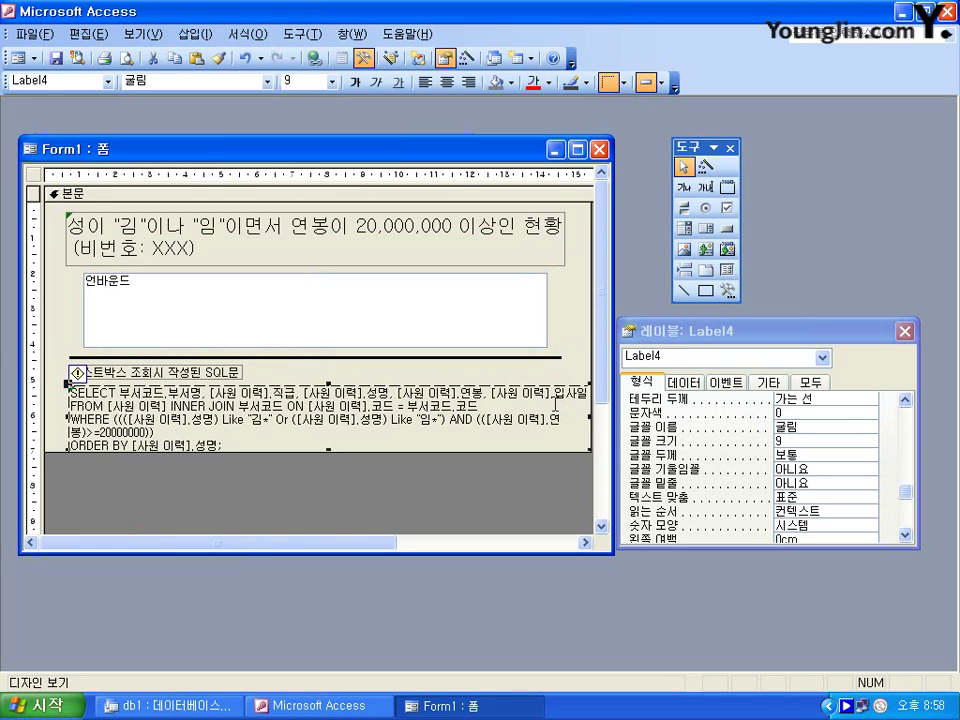
drag(588, 411, 556, 419)
click(558, 420)
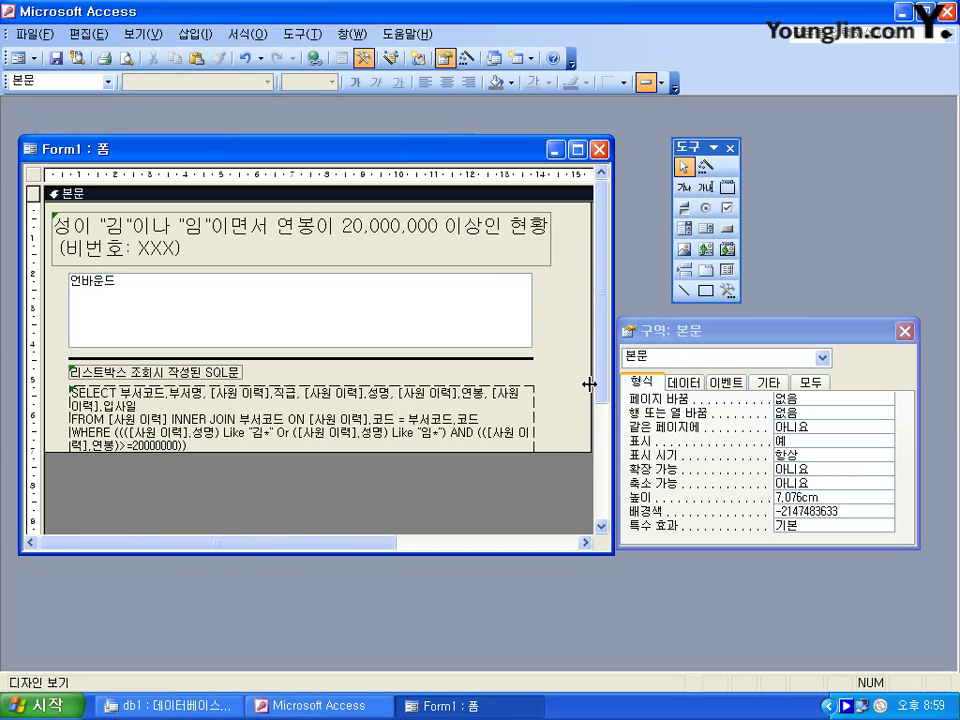
drag(589, 383, 557, 381)
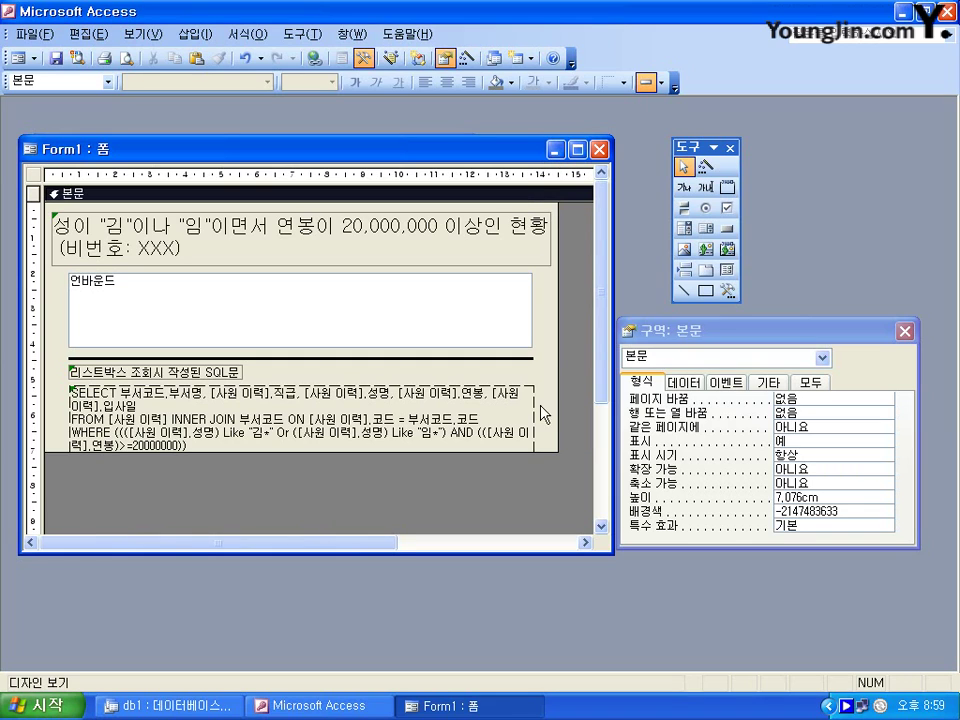
drag(522, 452, 522, 463)
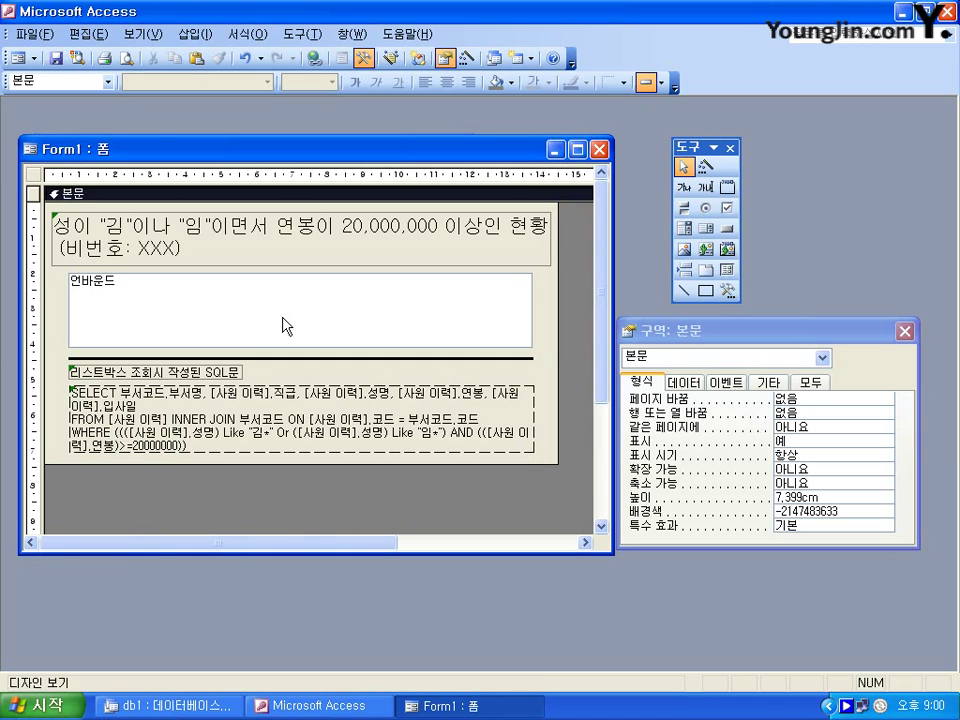
Preview the form's printout and examine the list box records and SQL text at 100%
click(127, 60)
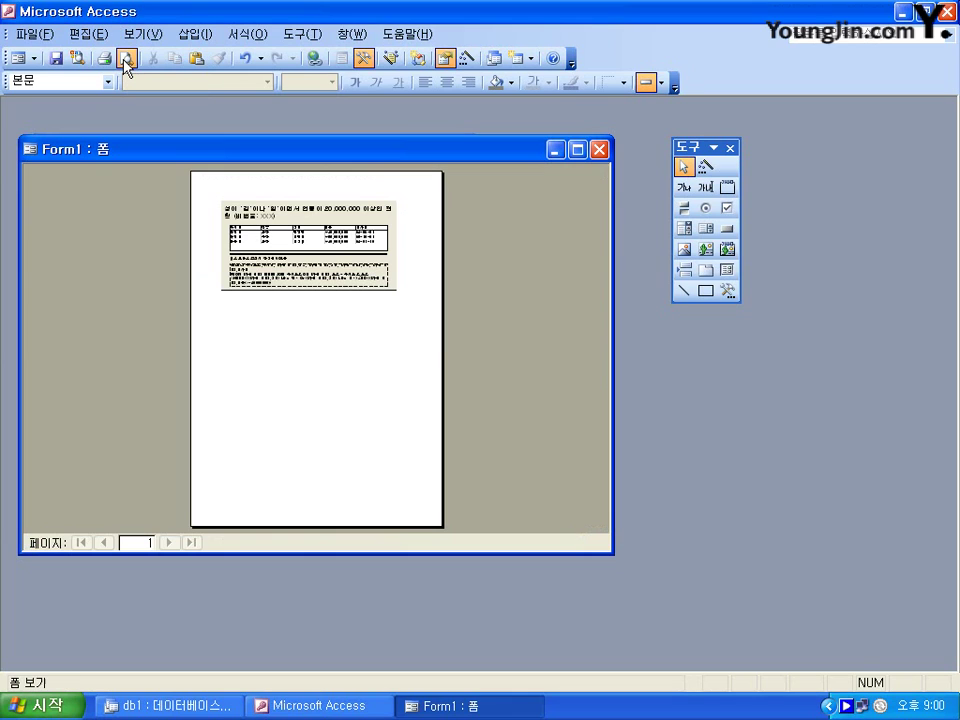
click(295, 241)
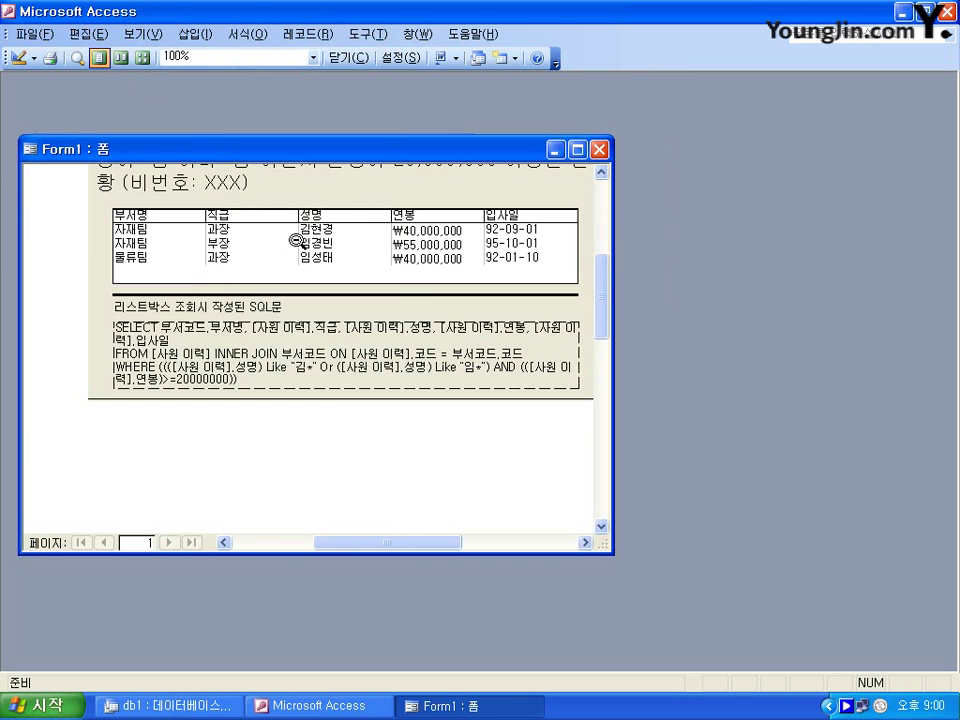
click(305, 188)
click(305, 188)
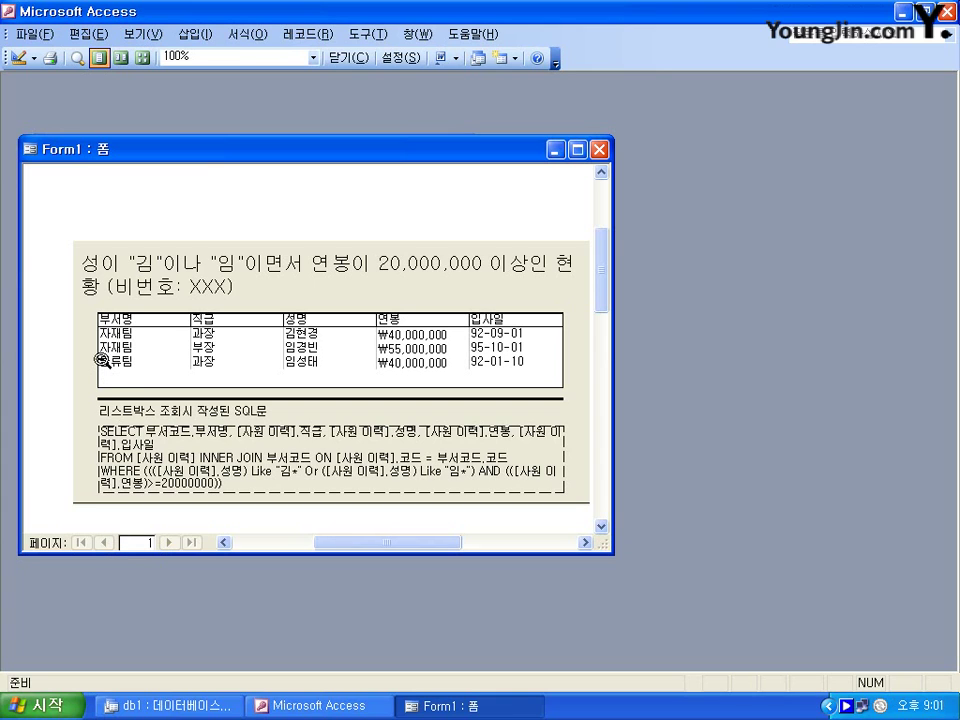
Set the page's 위쪽 margin to 60 mm
click(33, 35)
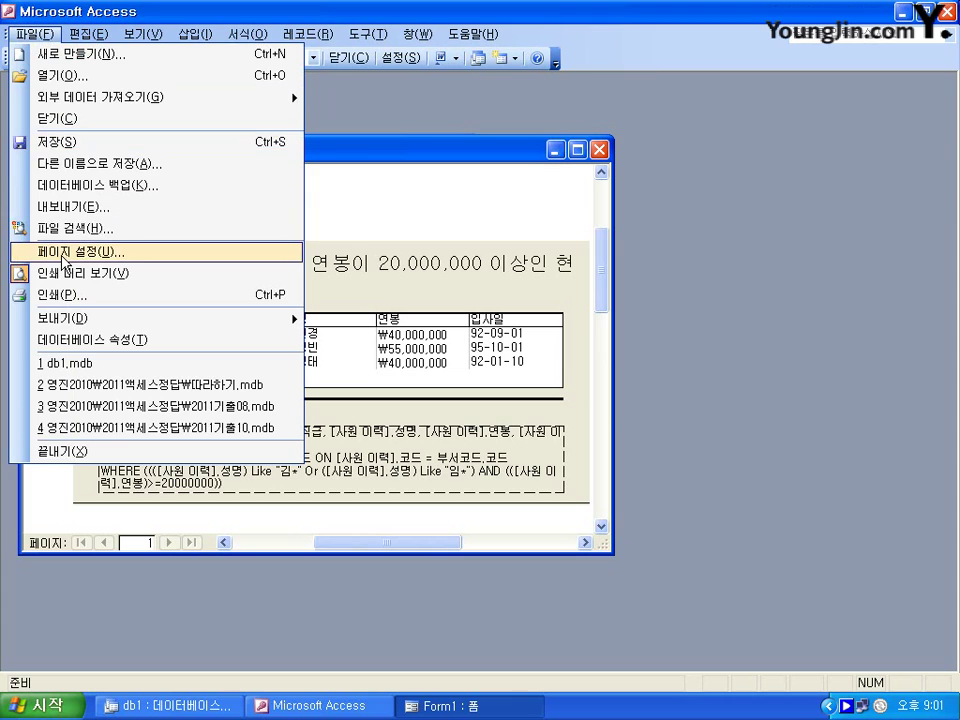
click(50, 251)
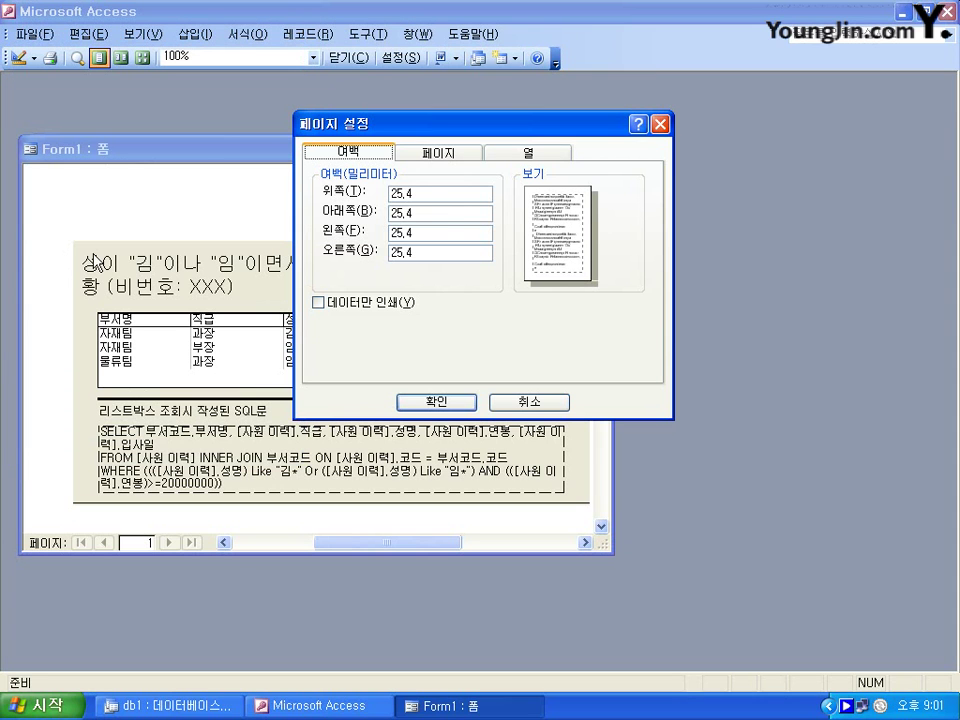
click(424, 194)
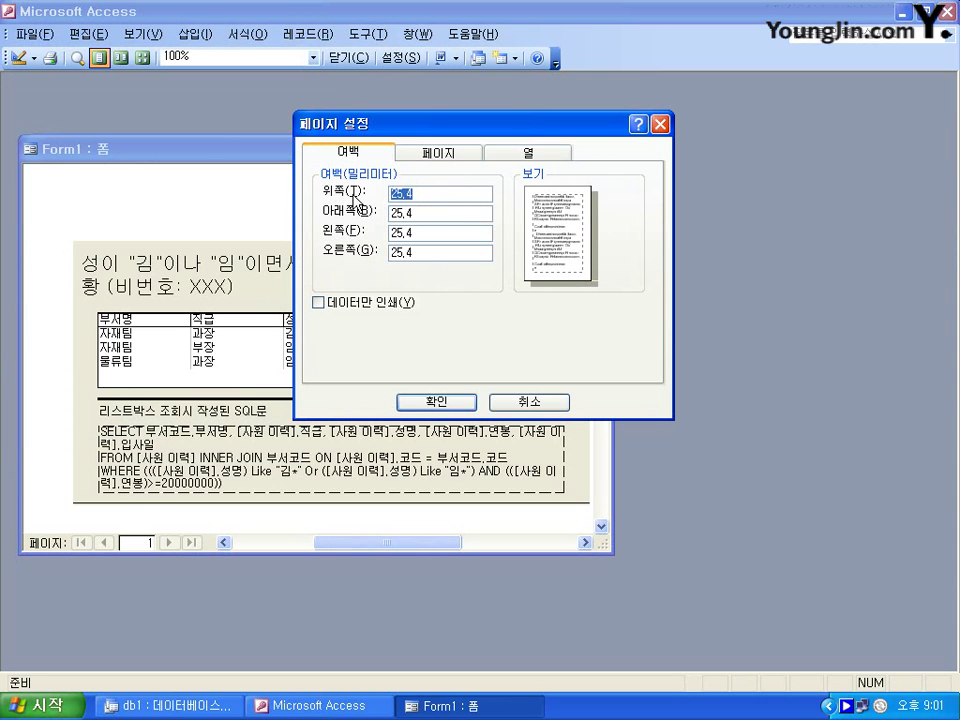
text(60)
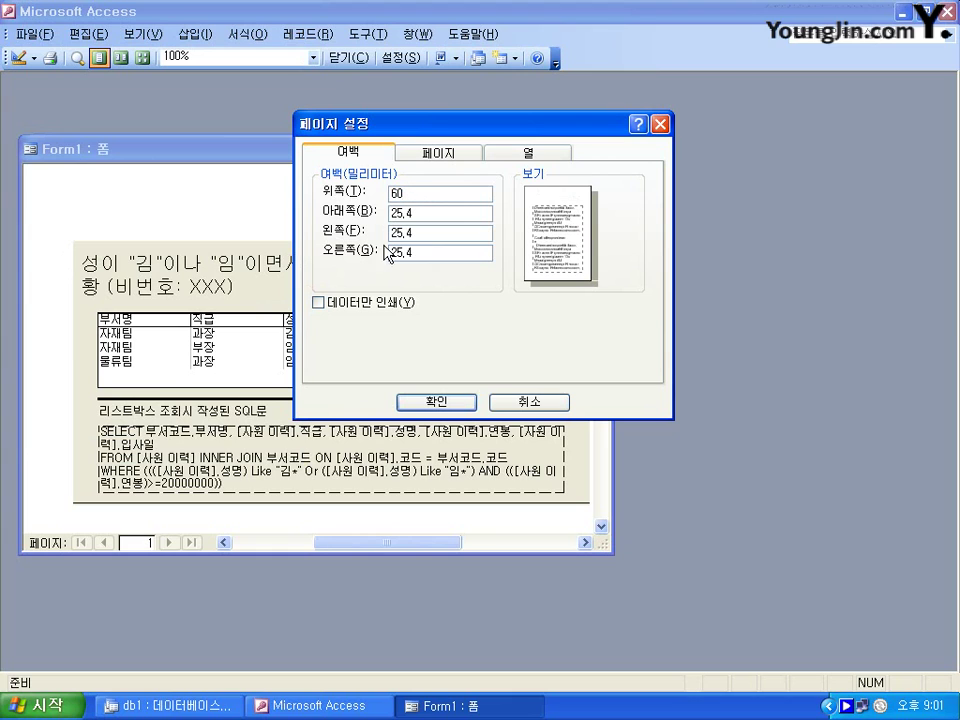
click(437, 401)
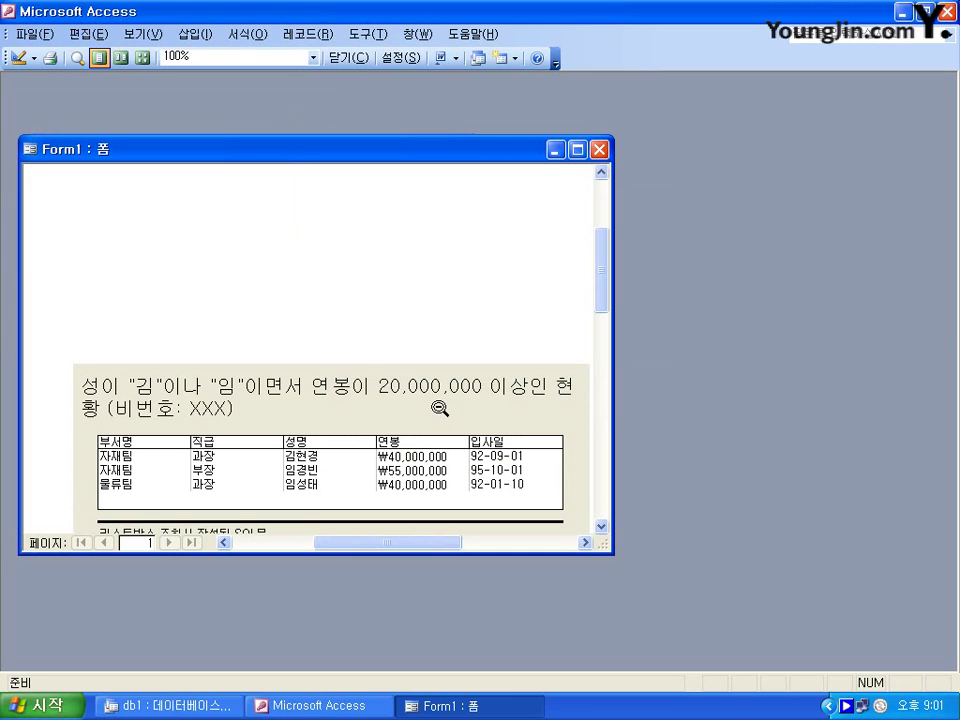
Return to the form's design view and slightly widen the title label and the form's 본문
click(16, 58)
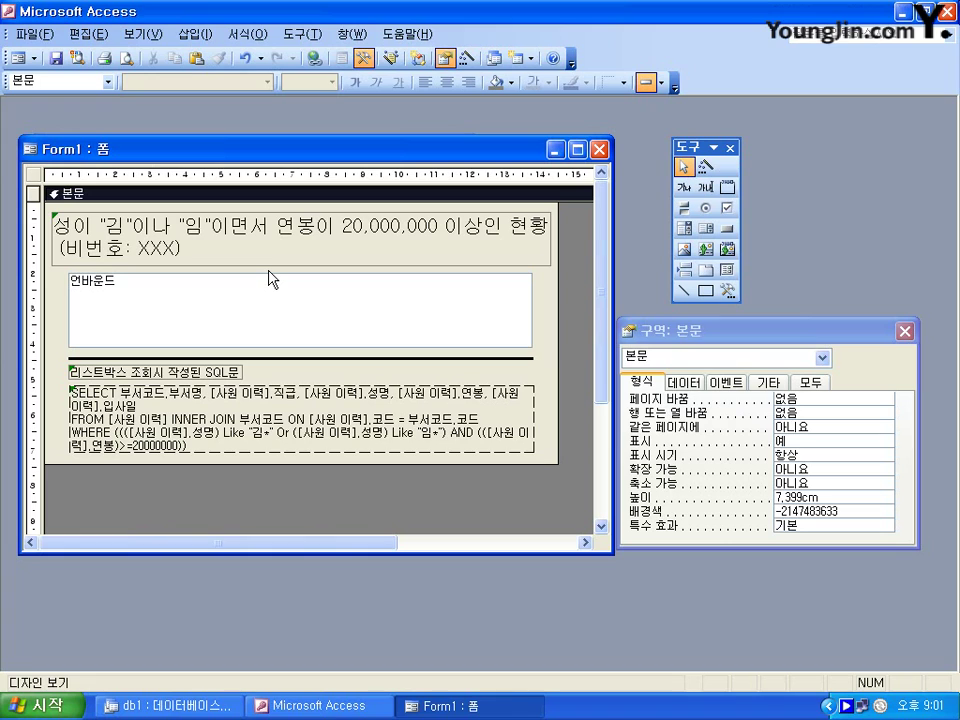
click(545, 242)
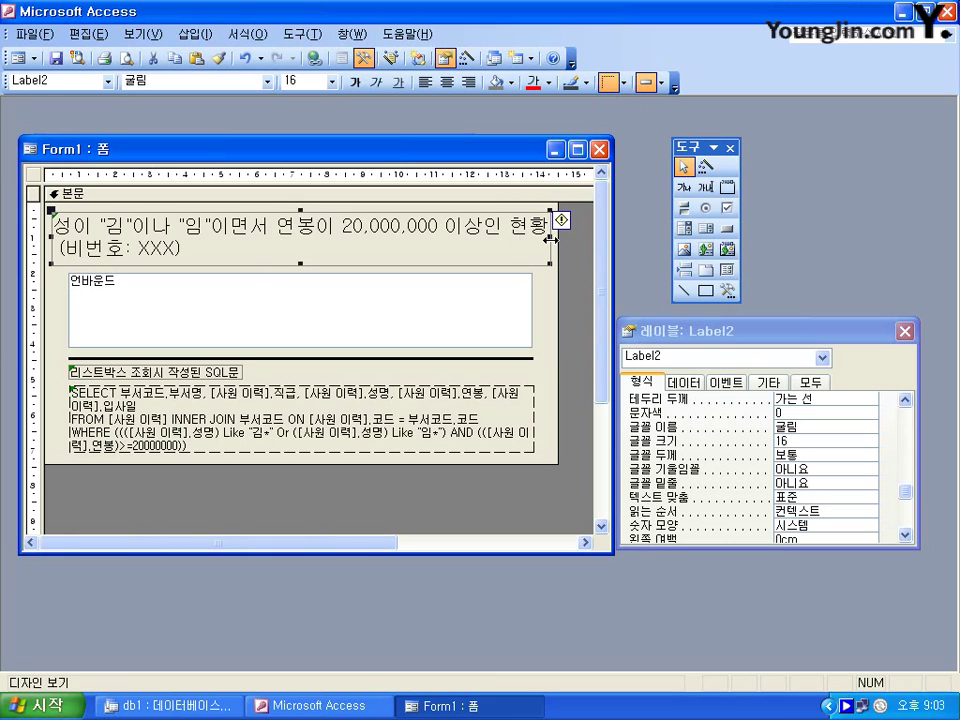
drag(548, 235, 561, 236)
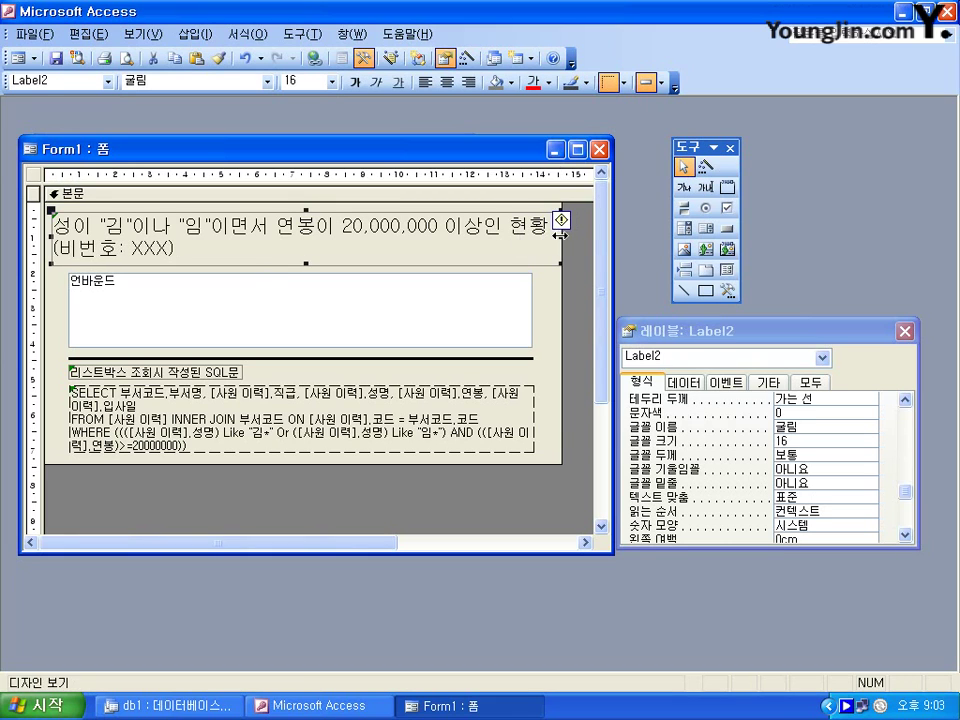
drag(563, 280, 568, 285)
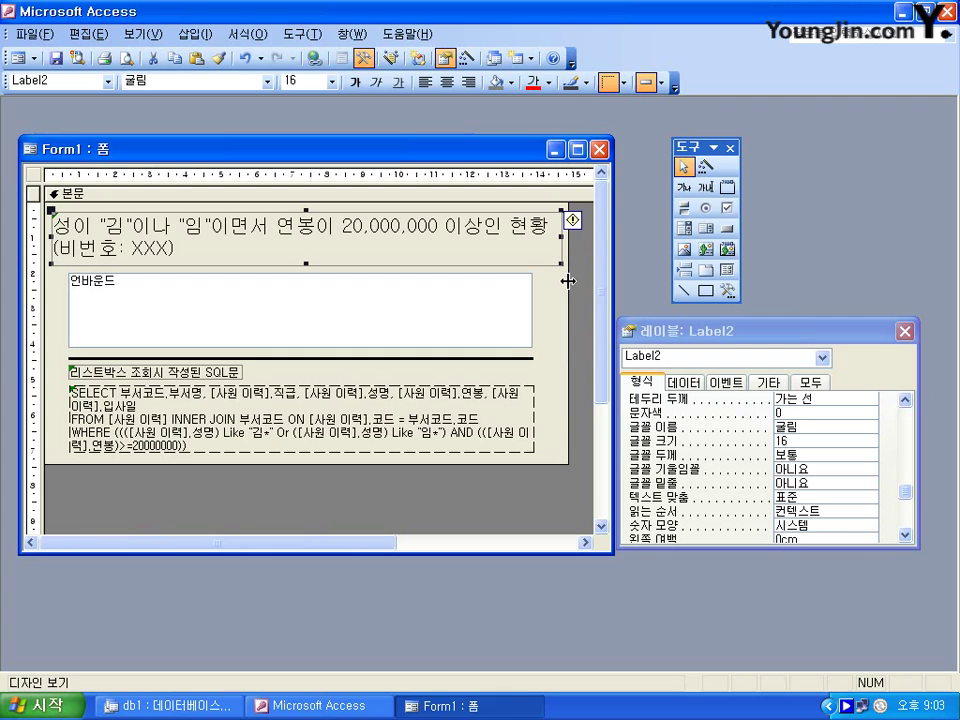
Close the form and save its design under the name Form1
click(600, 149)
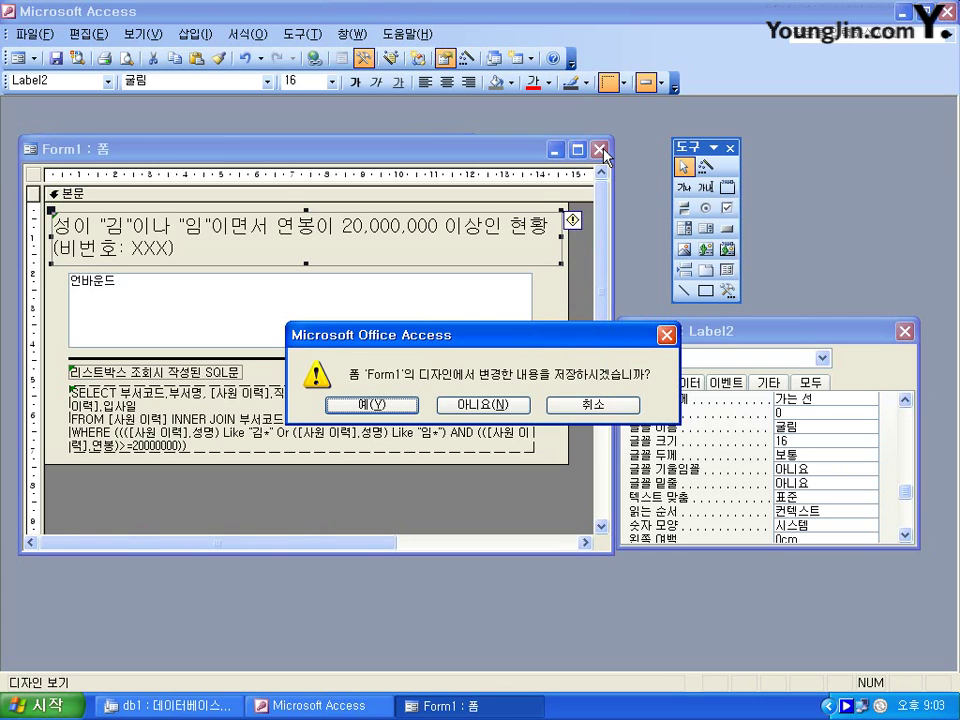
click(385, 404)
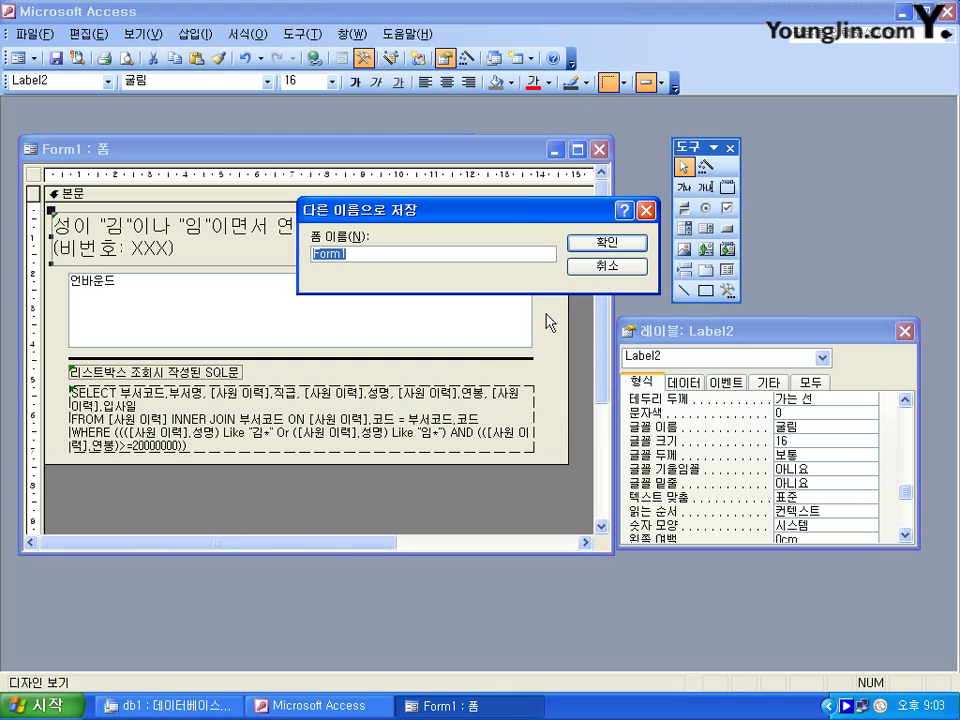
click(606, 244)
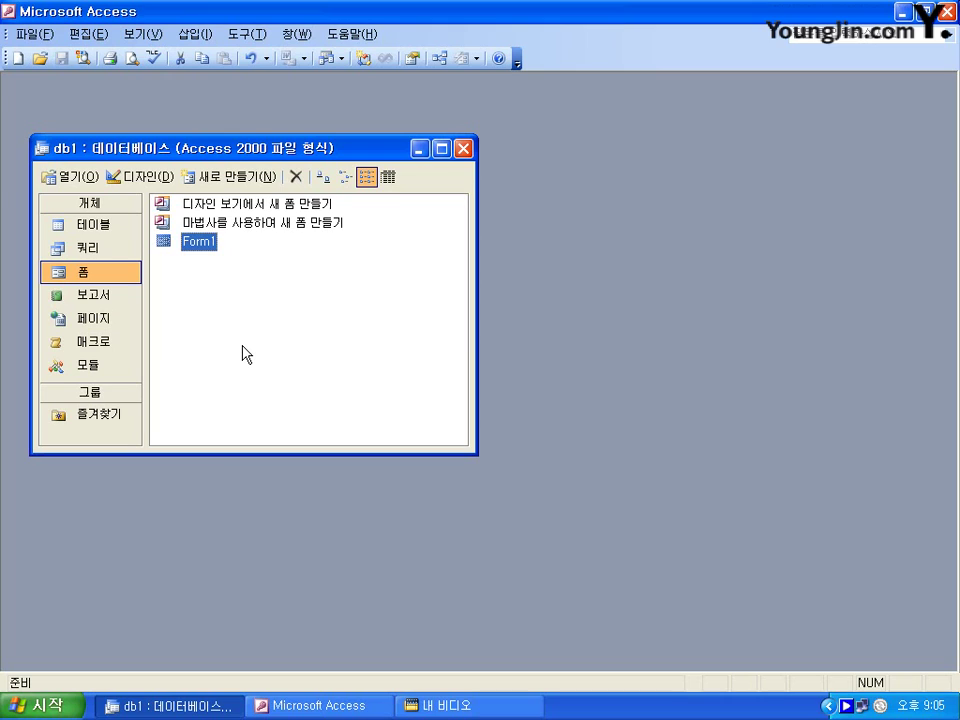
Create a new query in design view containing the 부서코드 and 사원 이력 tables
click(93, 256)
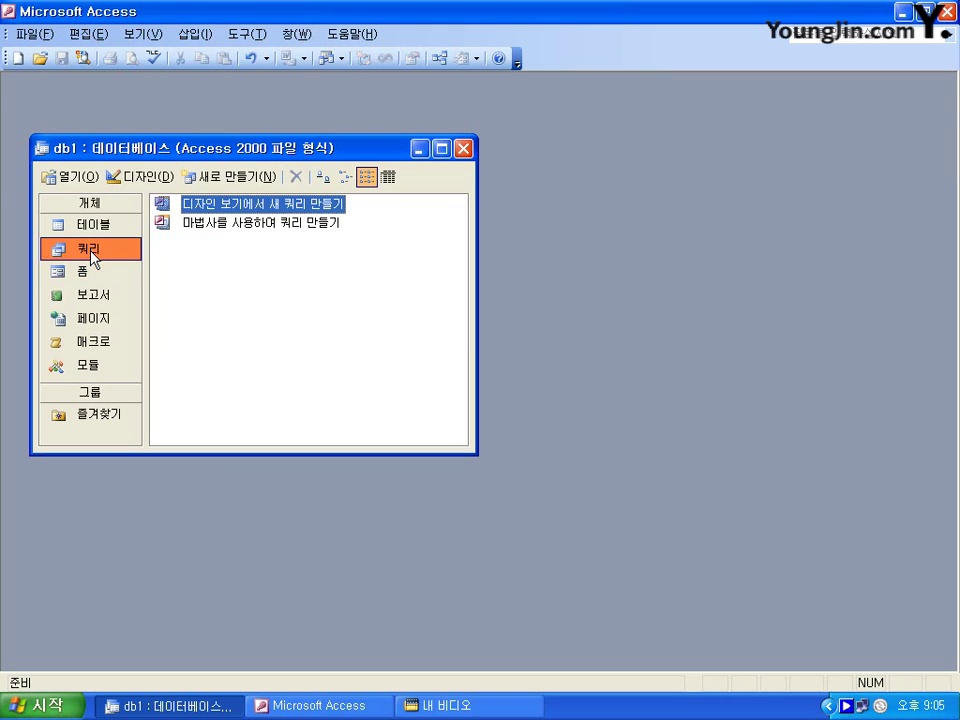
double_click(248, 205)
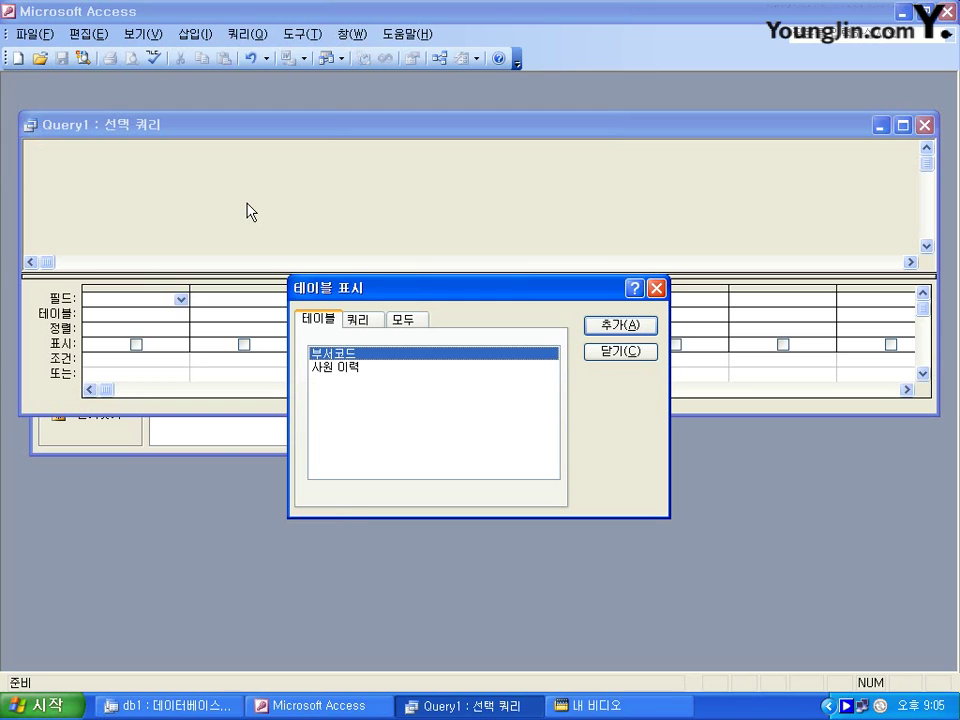
double_click(409, 357)
double_click(413, 370)
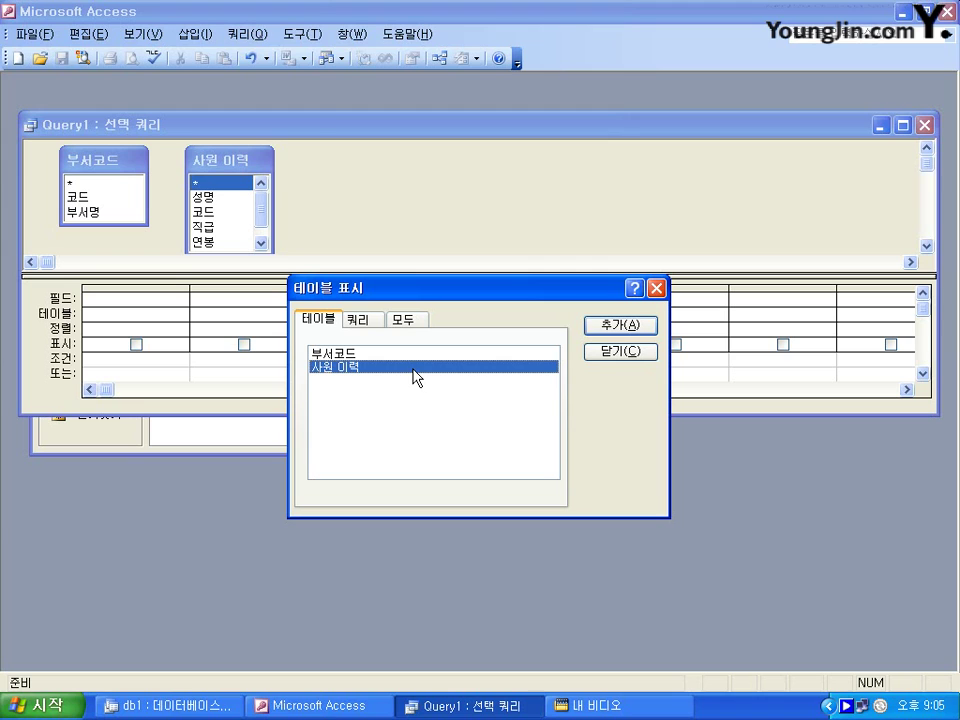
click(612, 352)
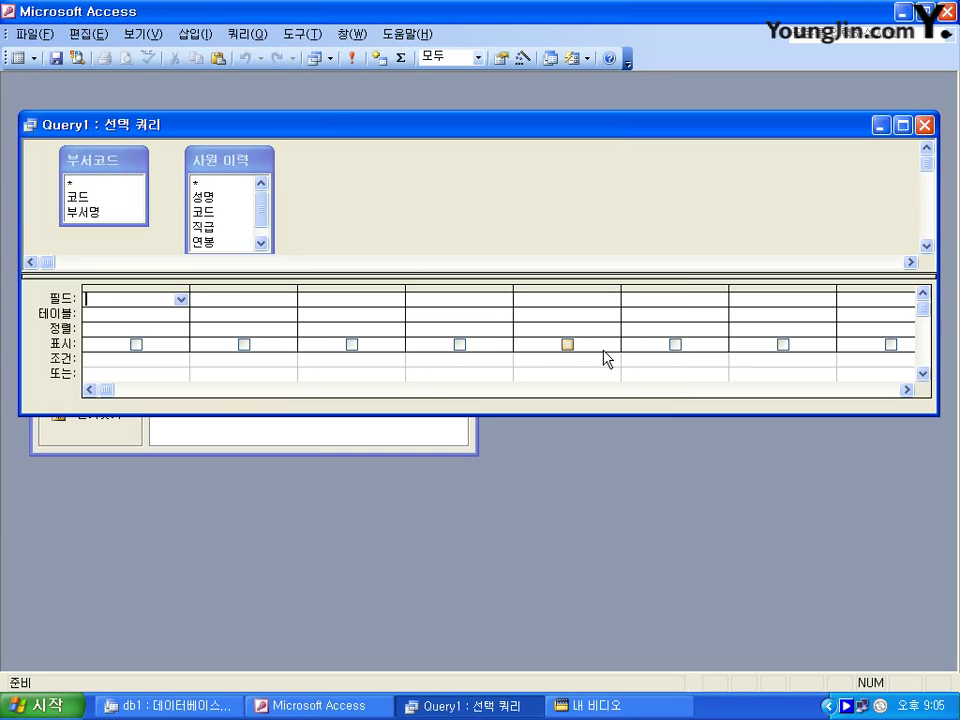
Join 부서코드 and 사원 이력 on 코드 and add 부서명, 성명, 직급 and 근무년수: 2010-Year([입사일]) to the query grid
click(84, 199)
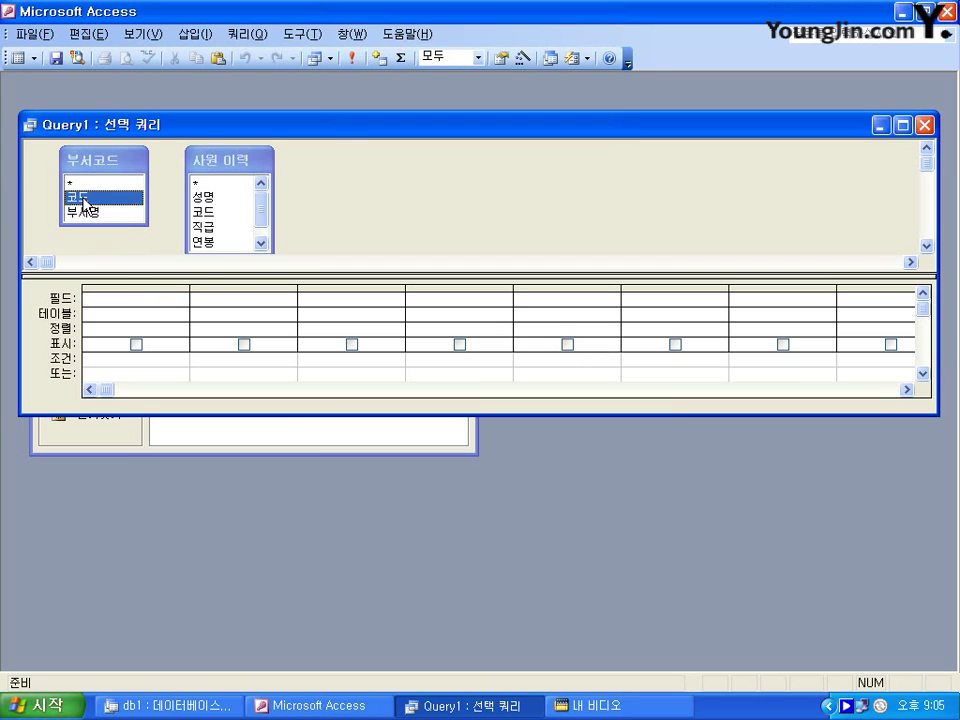
drag(84, 201, 222, 212)
double_click(115, 211)
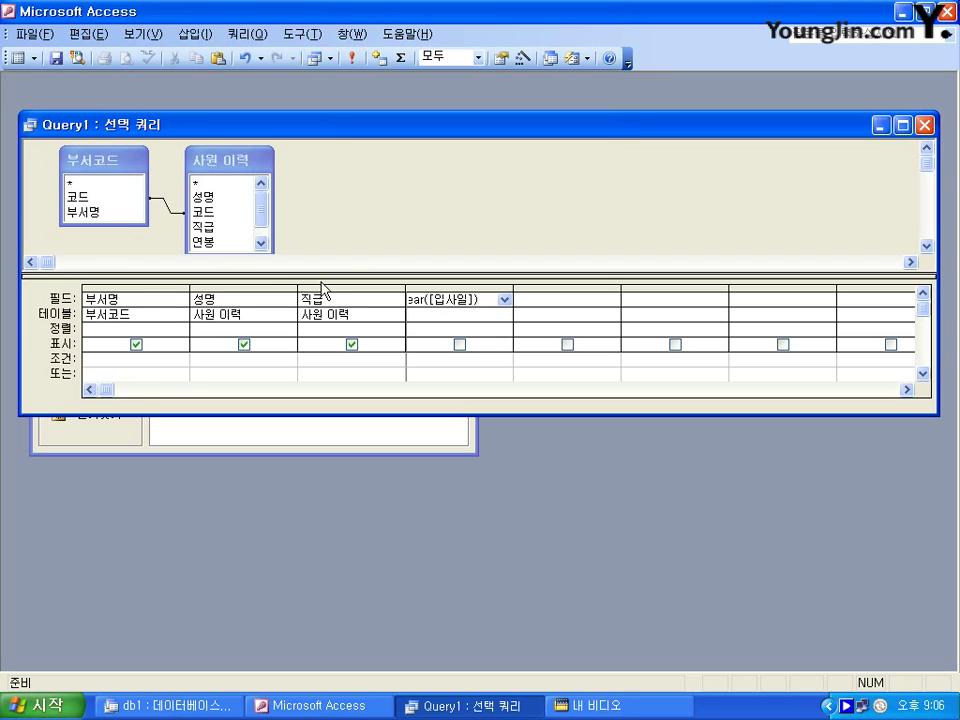
Add the 입사일 and 연봉 fields from 사원 이력 to the query grid
click(216, 241)
click(262, 243)
drag(236, 242, 557, 297)
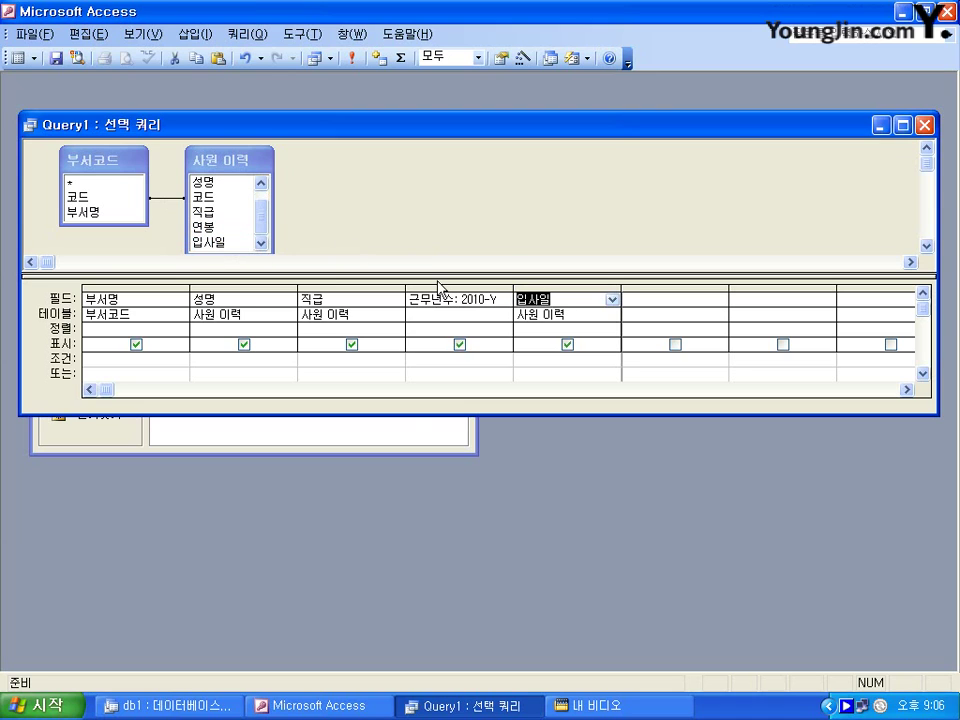
double_click(203, 227)
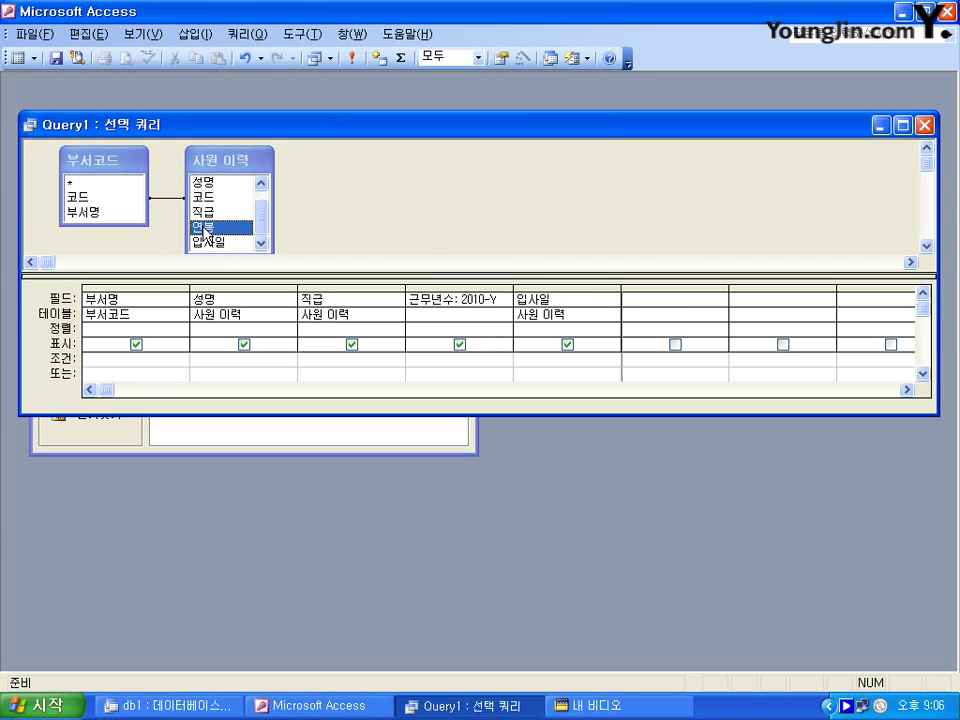
Paste the calculated 대상자 field, an IIf expression based on 근무년수, into the empty column after 연봉
click(760, 299)
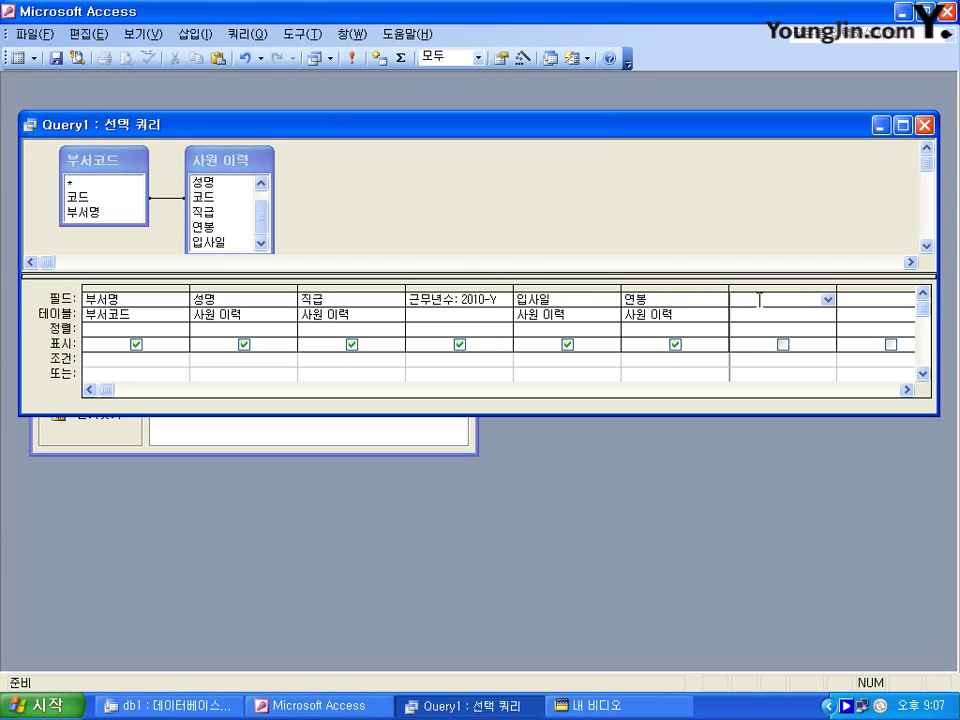
key(ctrl+v)
click(754, 328)
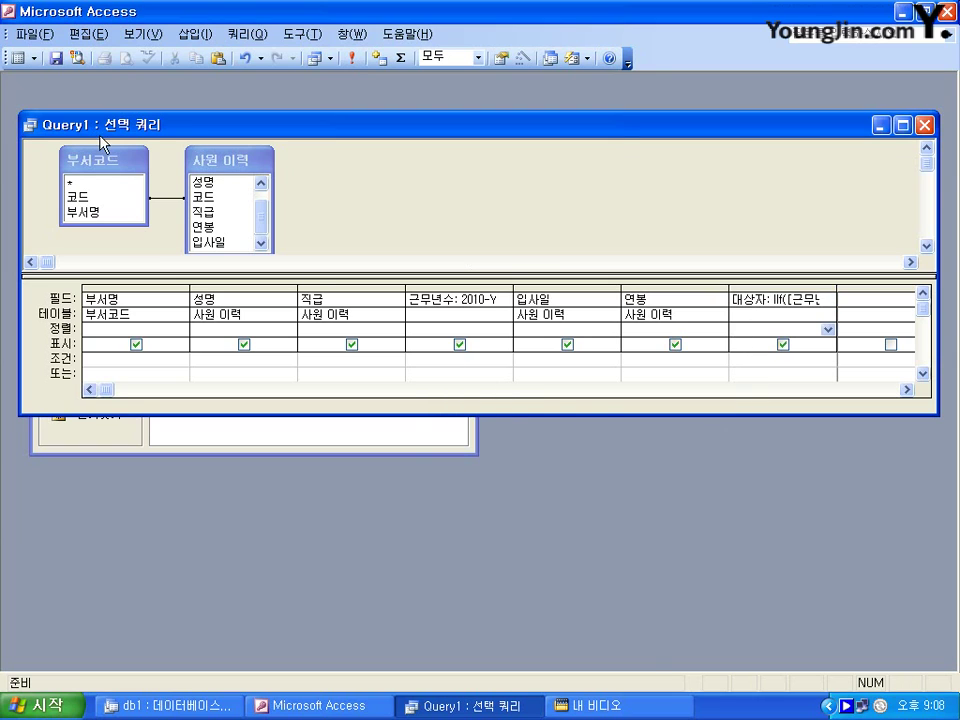
View the query's datasheet, then close the query and save it as Query1
click(16, 58)
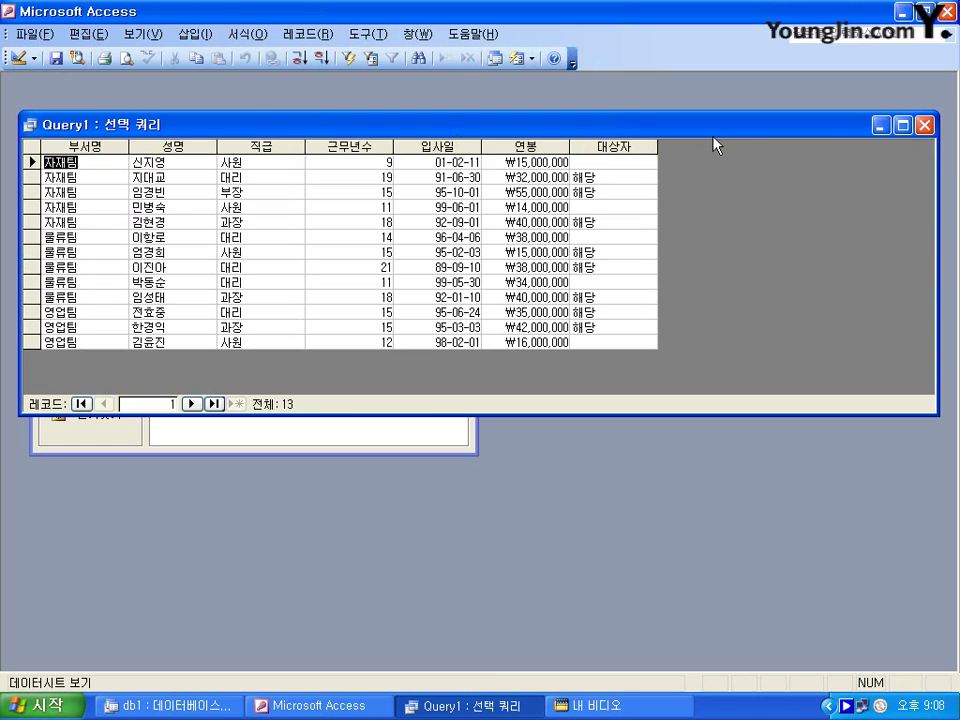
click(924, 125)
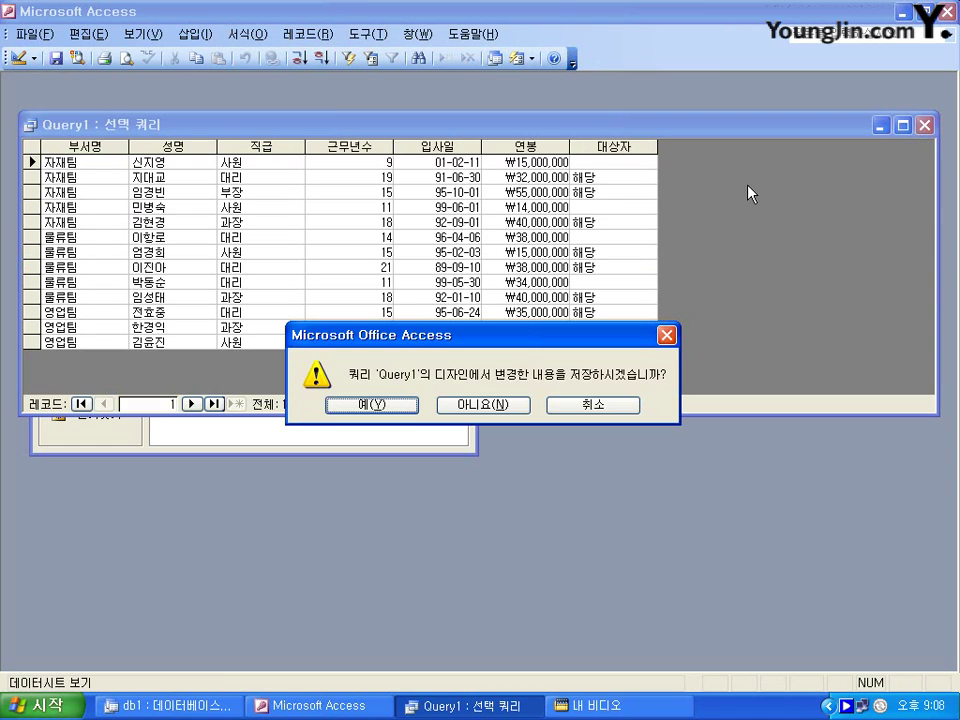
click(371, 405)
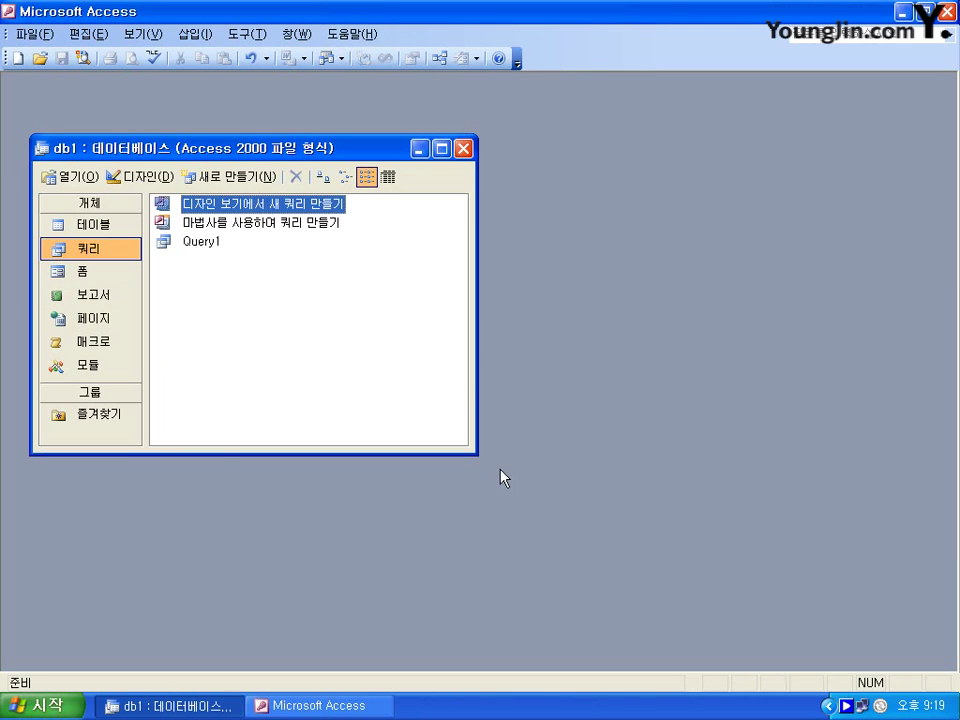
Start a new report with the report wizard, using all fields of Query1
click(65, 297)
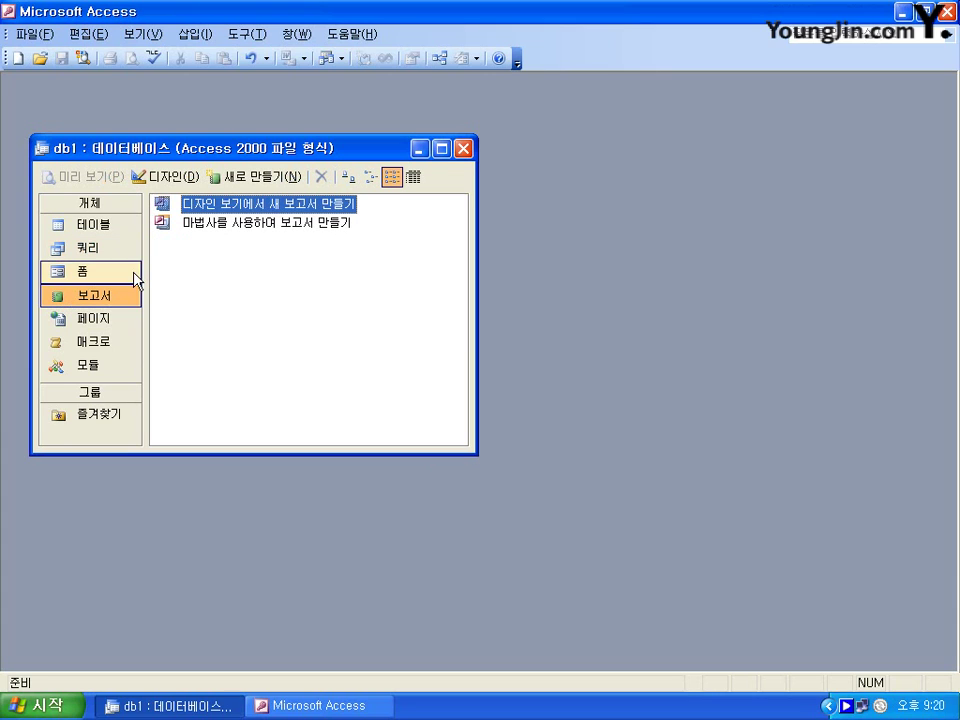
double_click(277, 223)
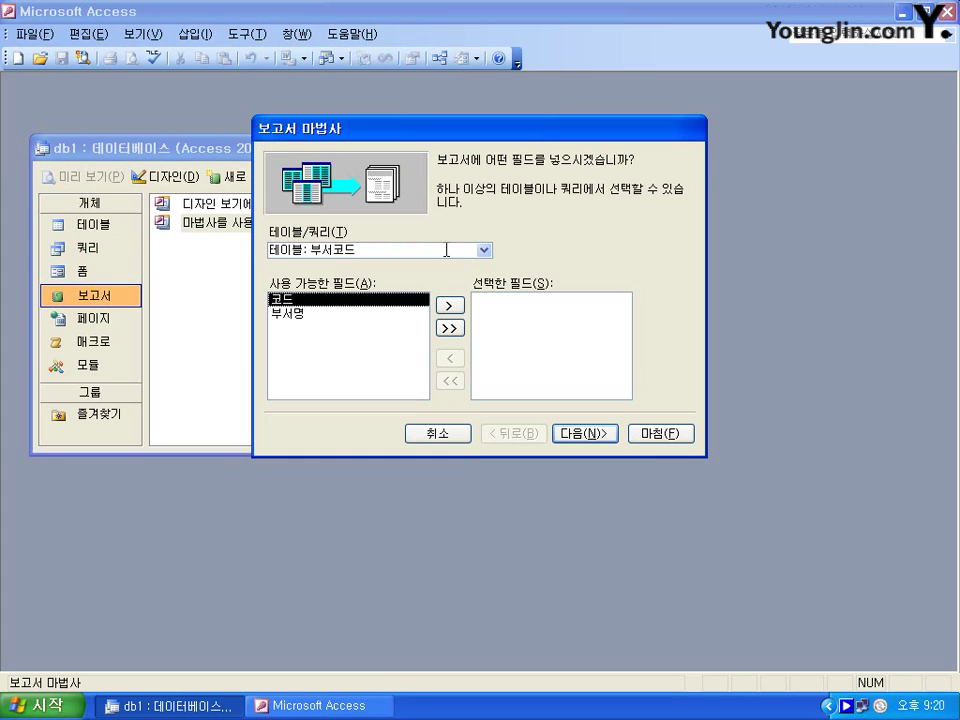
click(484, 251)
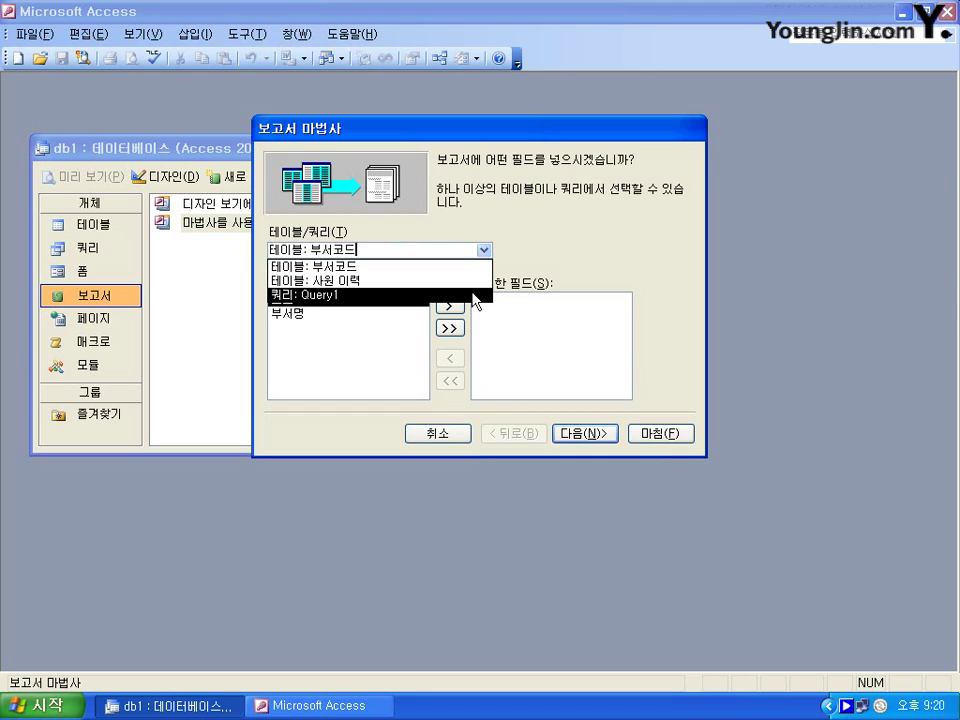
click(476, 297)
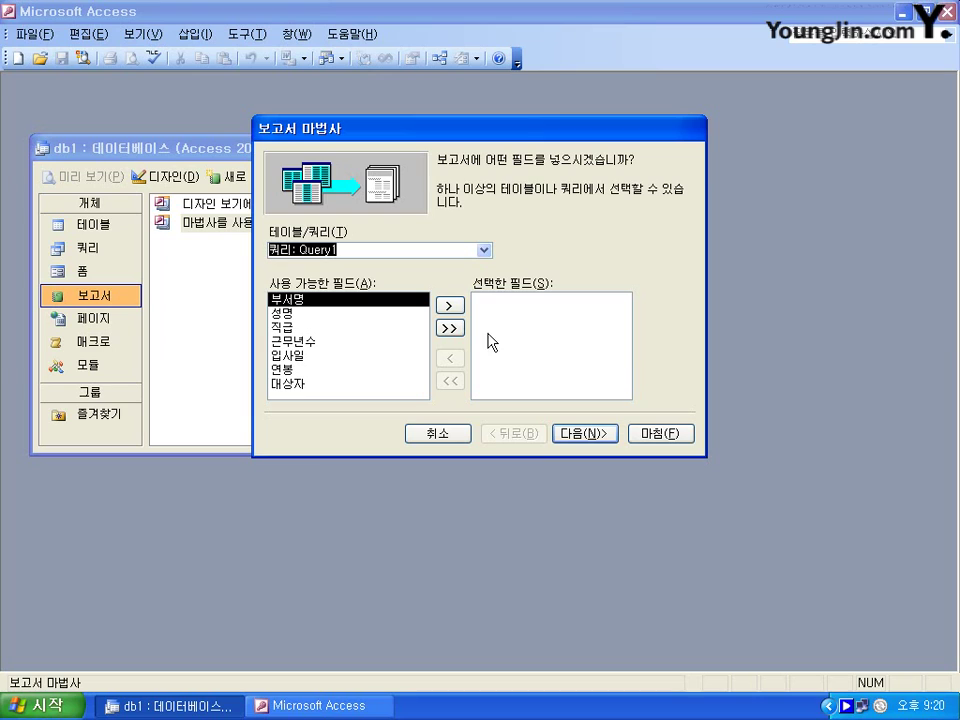
click(450, 329)
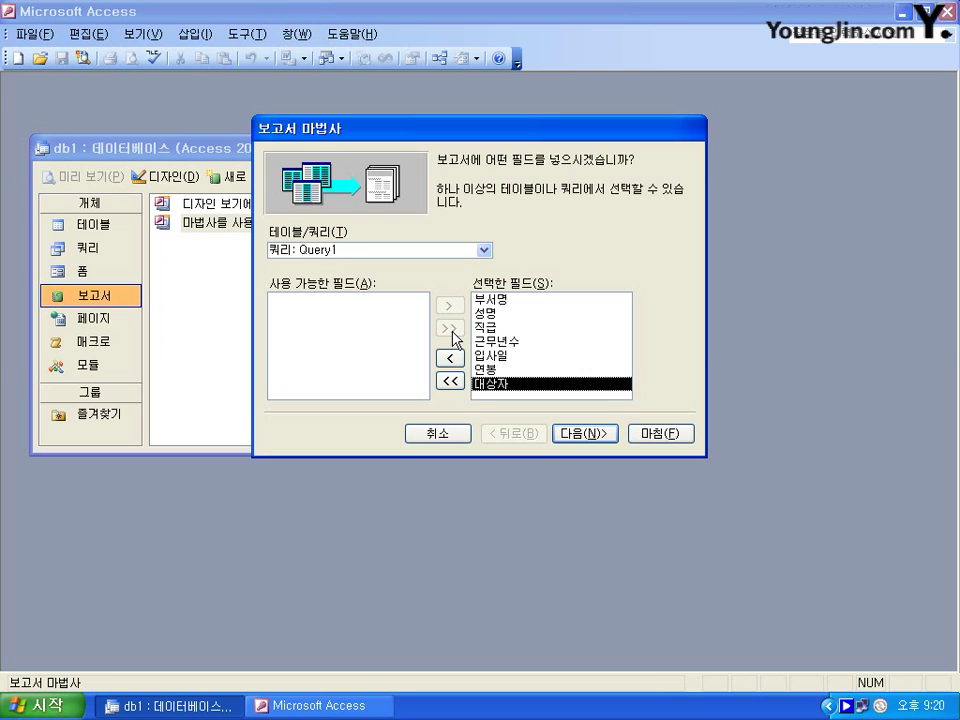
click(580, 438)
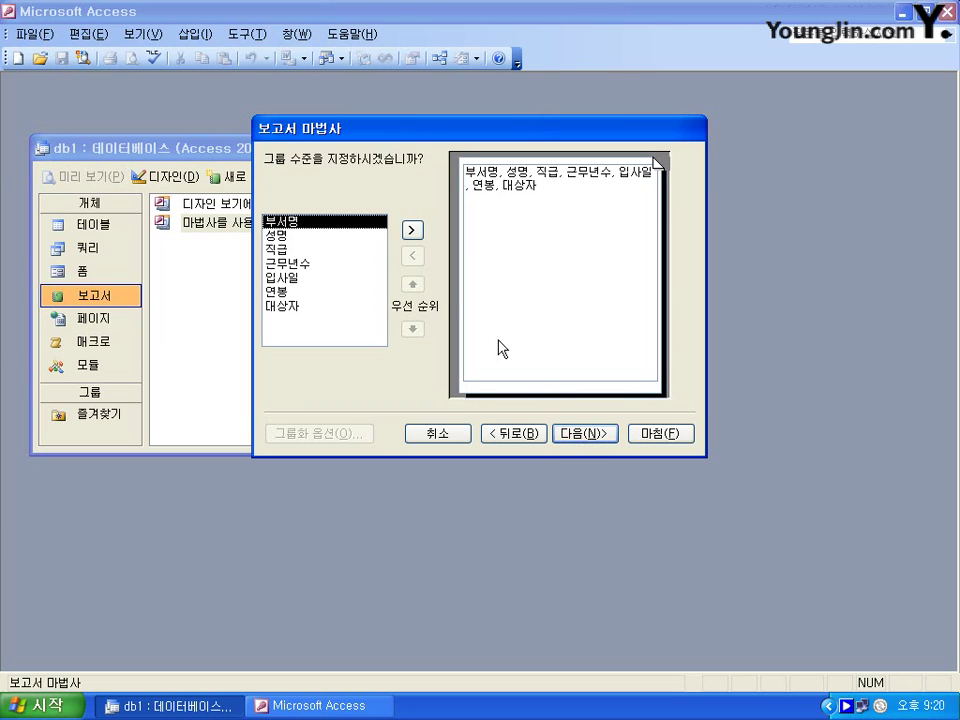
Group the report by 부서명 and sort its detail records by 성명 in 오름차순
click(412, 232)
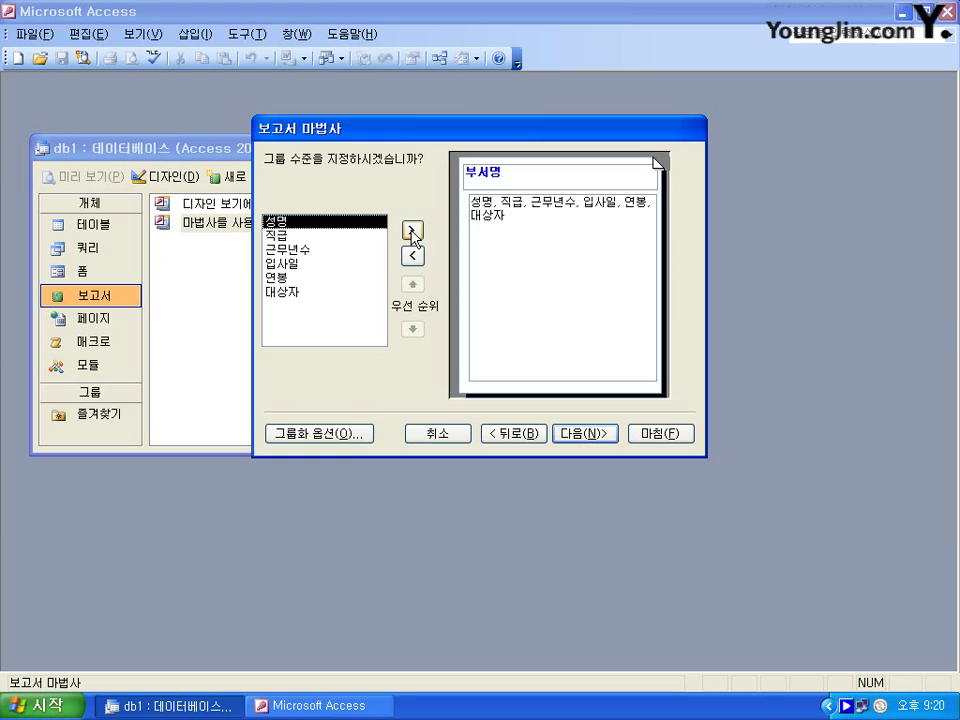
click(598, 434)
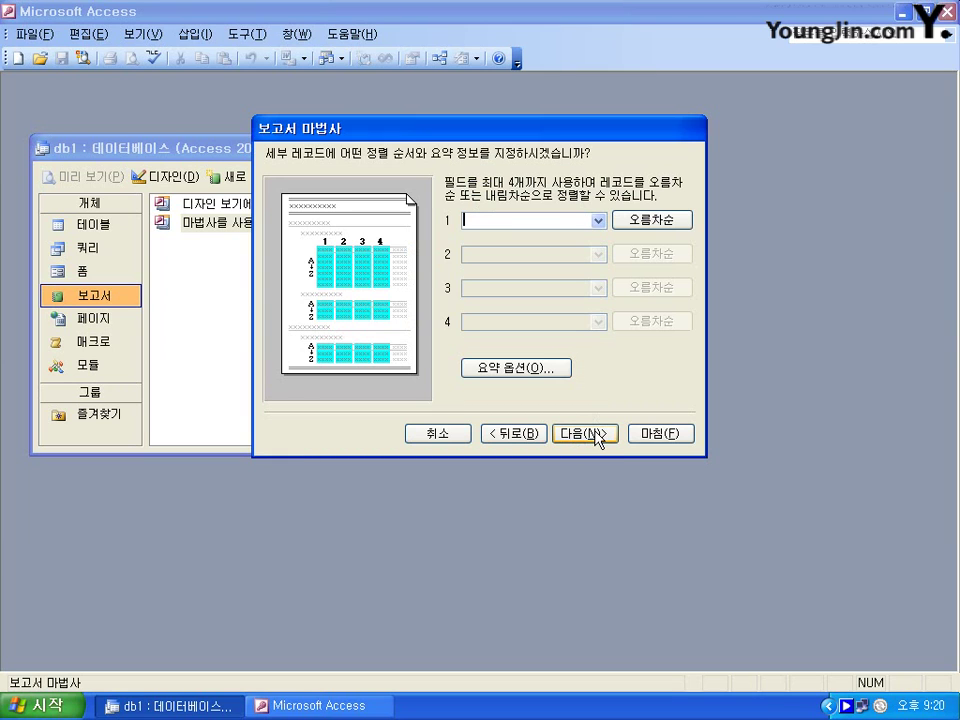
click(599, 222)
click(583, 250)
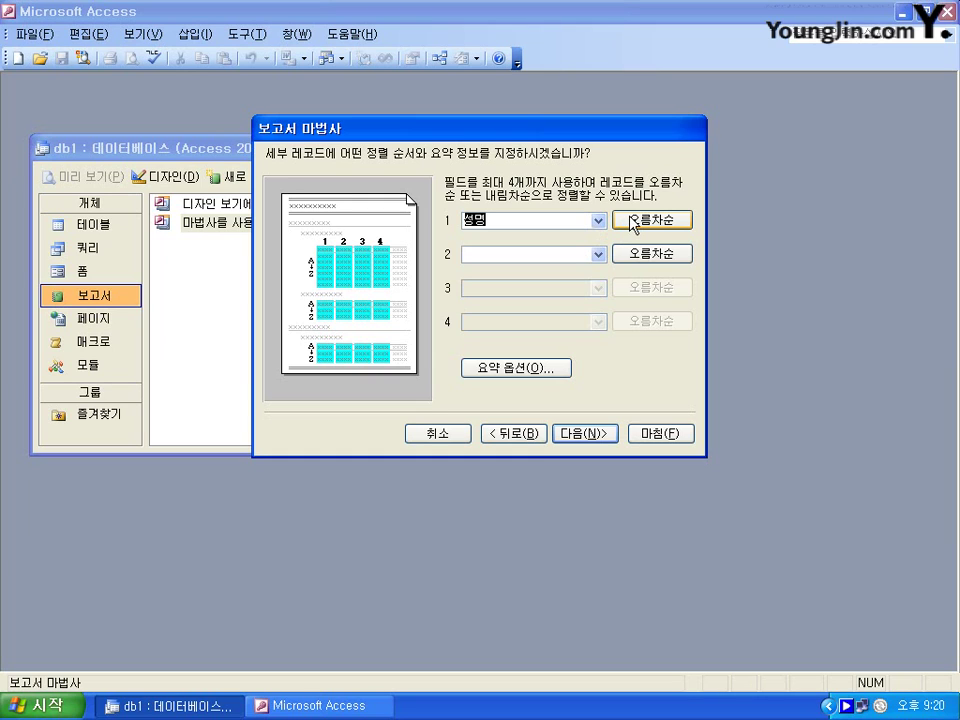
Set the report's summary options to calculate 합계 and 평균 for 연봉
click(494, 367)
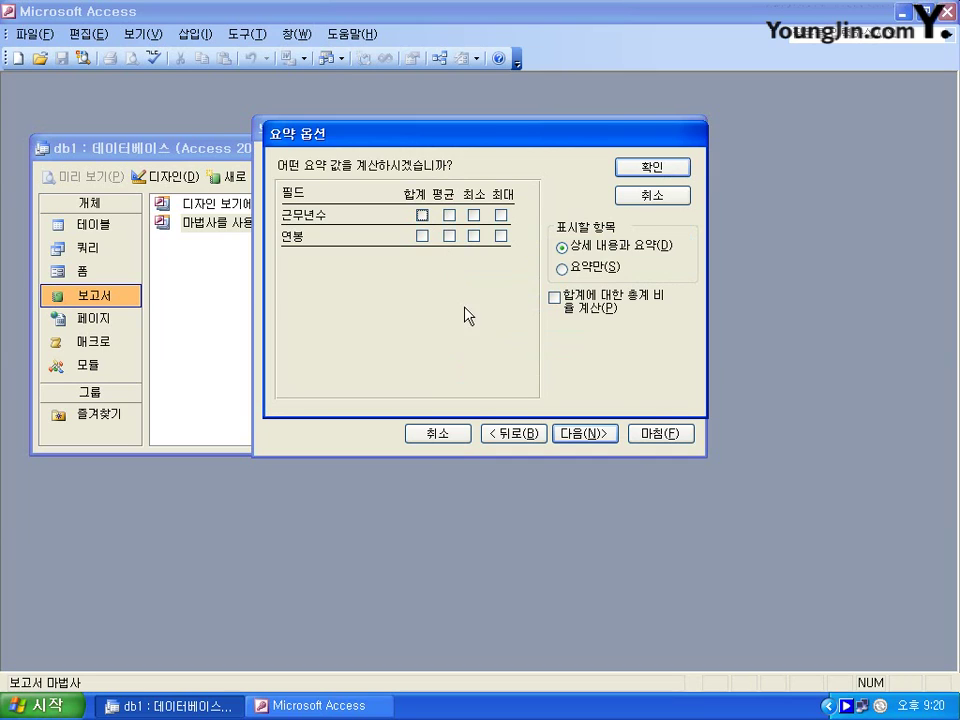
click(423, 238)
click(660, 168)
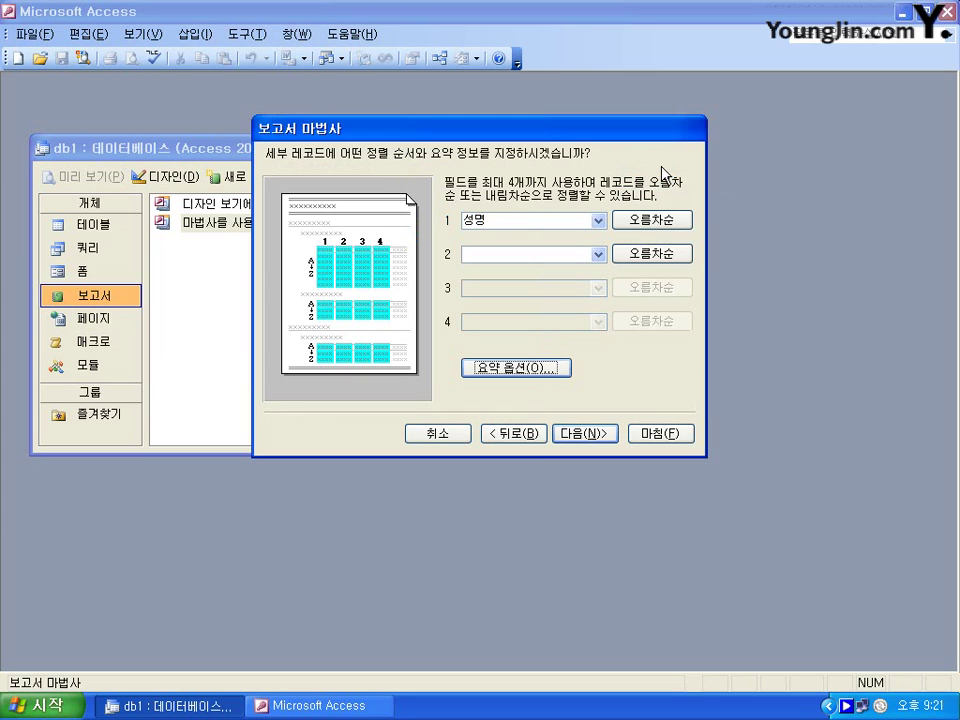
Accept the 단계 layout with 세로 paper orientation and the 표준형 style for the report
click(574, 435)
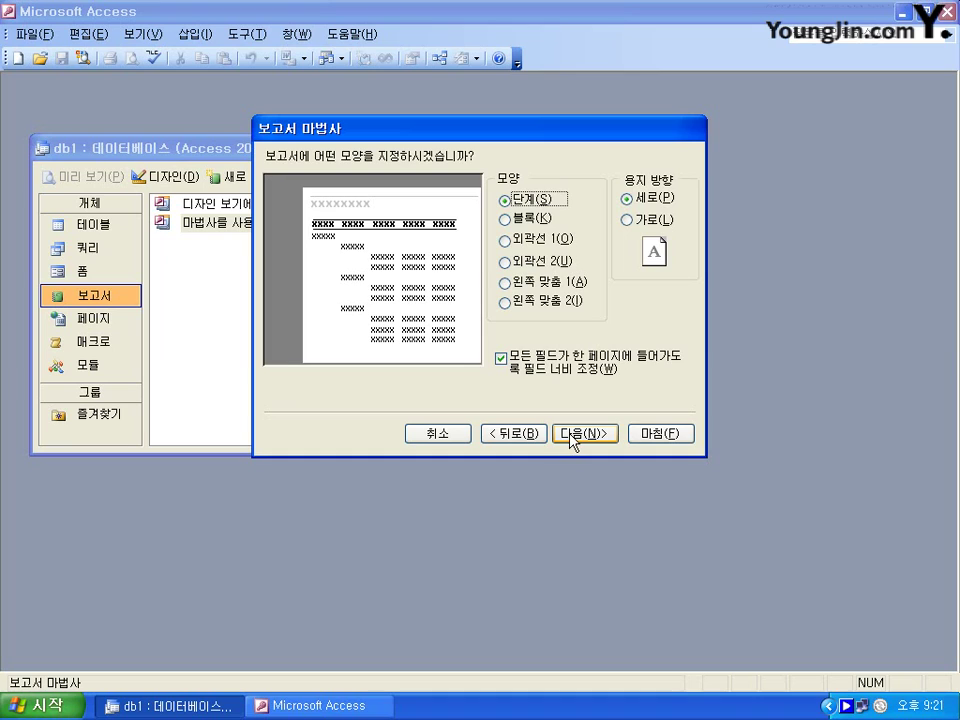
click(573, 435)
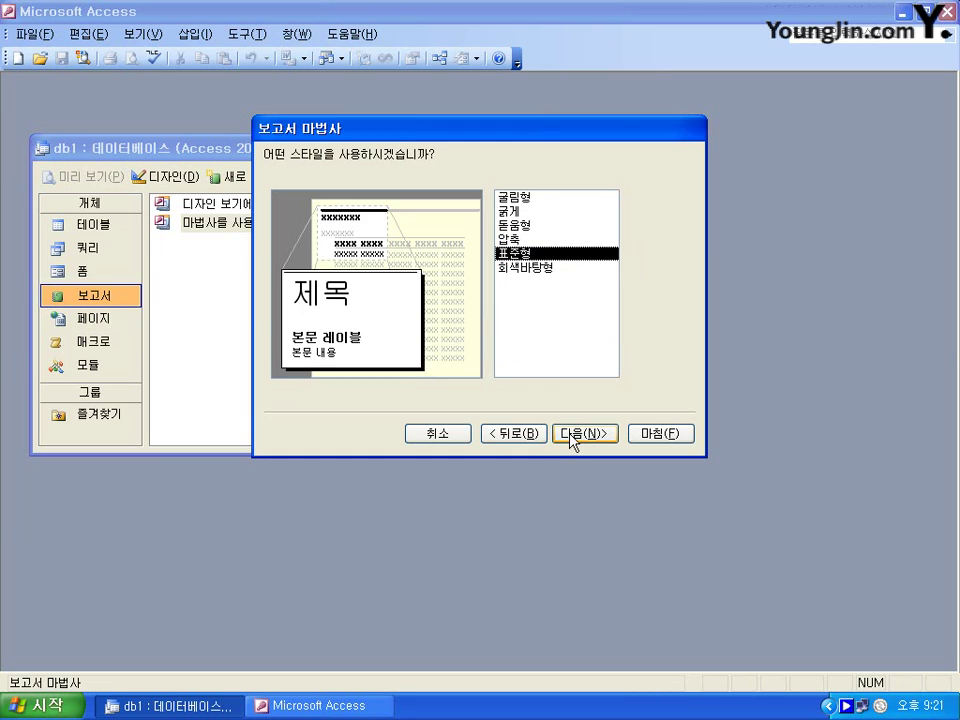
click(573, 435)
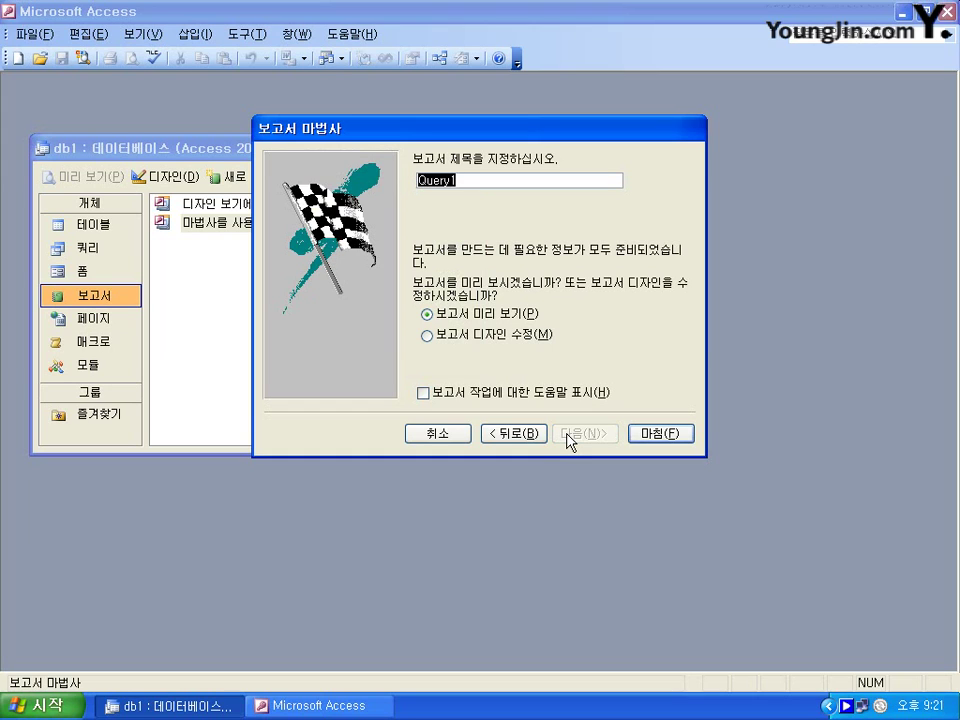
Title the report 사원의 부서별 분류 현황 and finish the wizard with the option to modify the report's design
text(사원의 부서별 분류 현황)
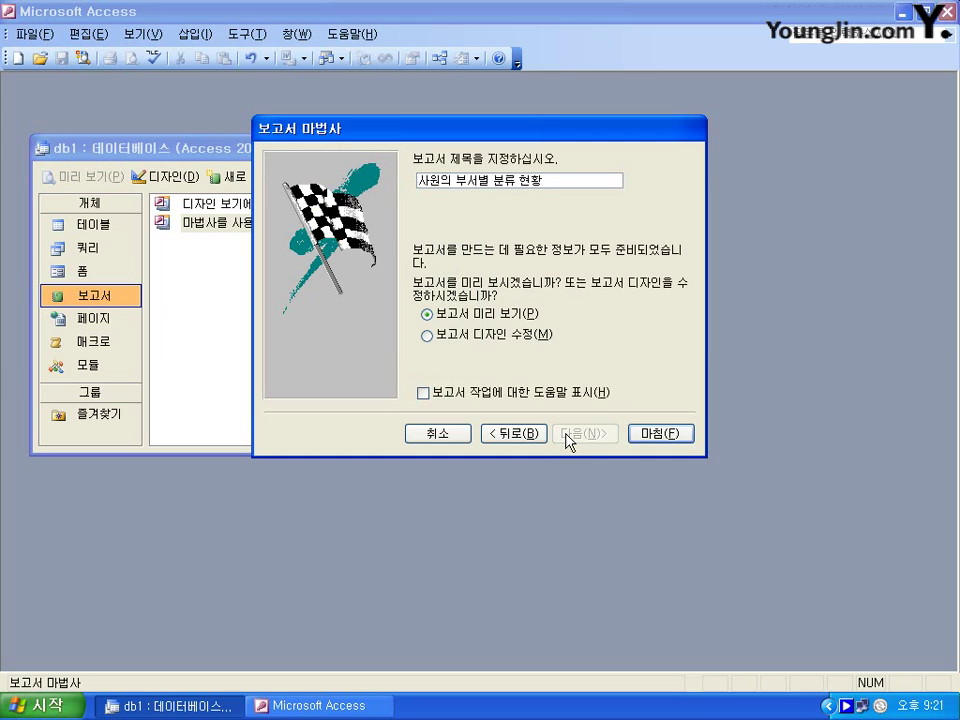
click(430, 338)
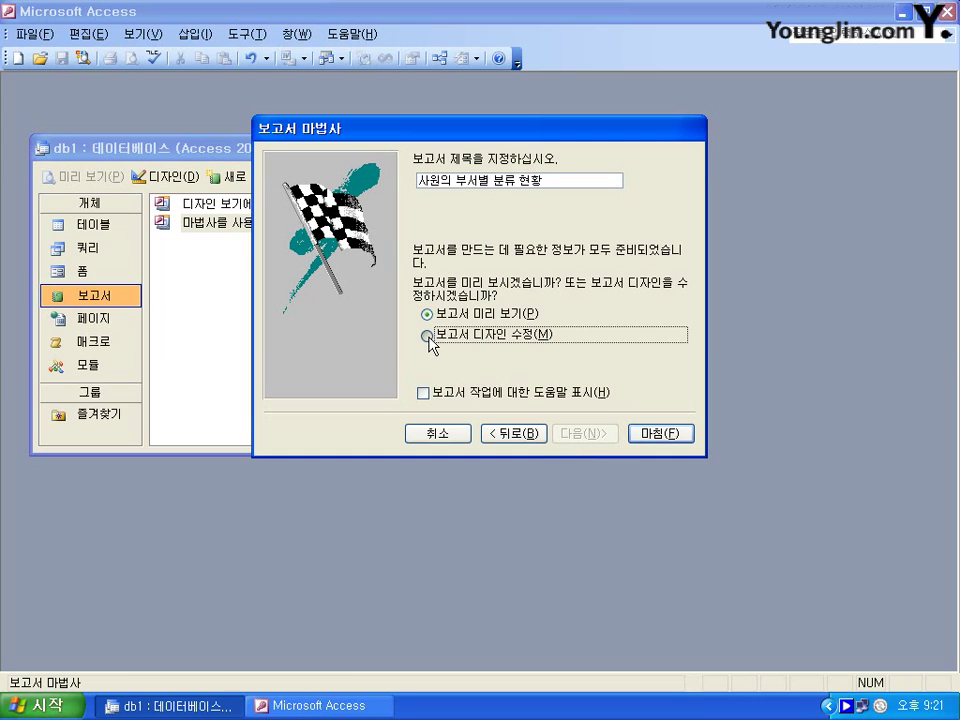
click(659, 435)
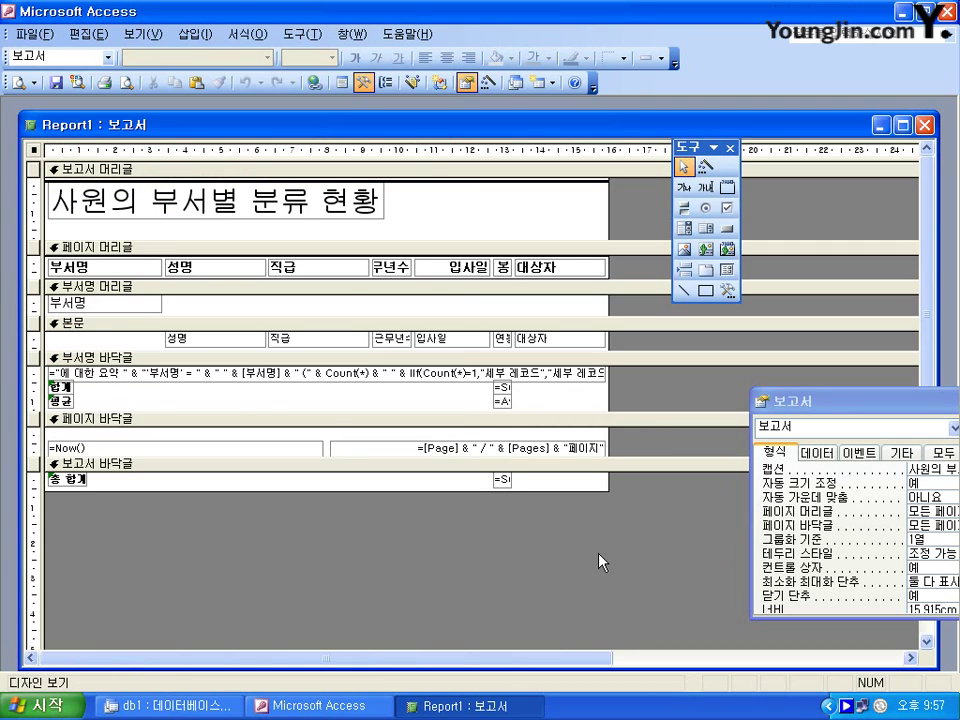
Move the 부서명 text box from the 부서명 머리글 section into the 본문 section, in line with the other fields
click(100, 306)
drag(100, 306, 98, 336)
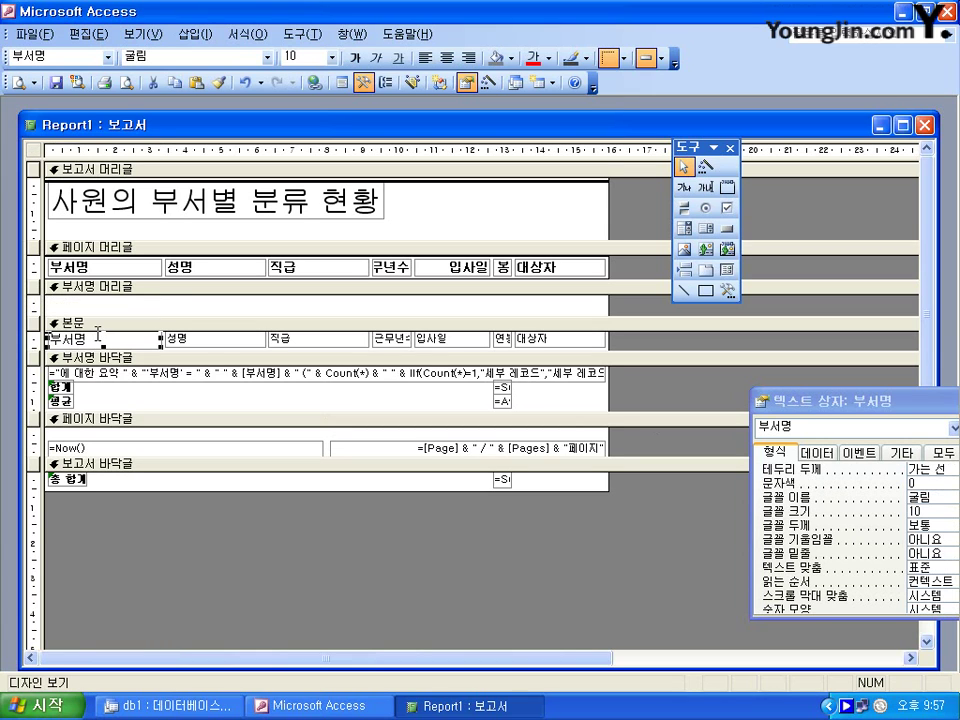
Sort the 부서명 group in 내림차순 and set its 그룹 머리글 to 아니요
click(386, 86)
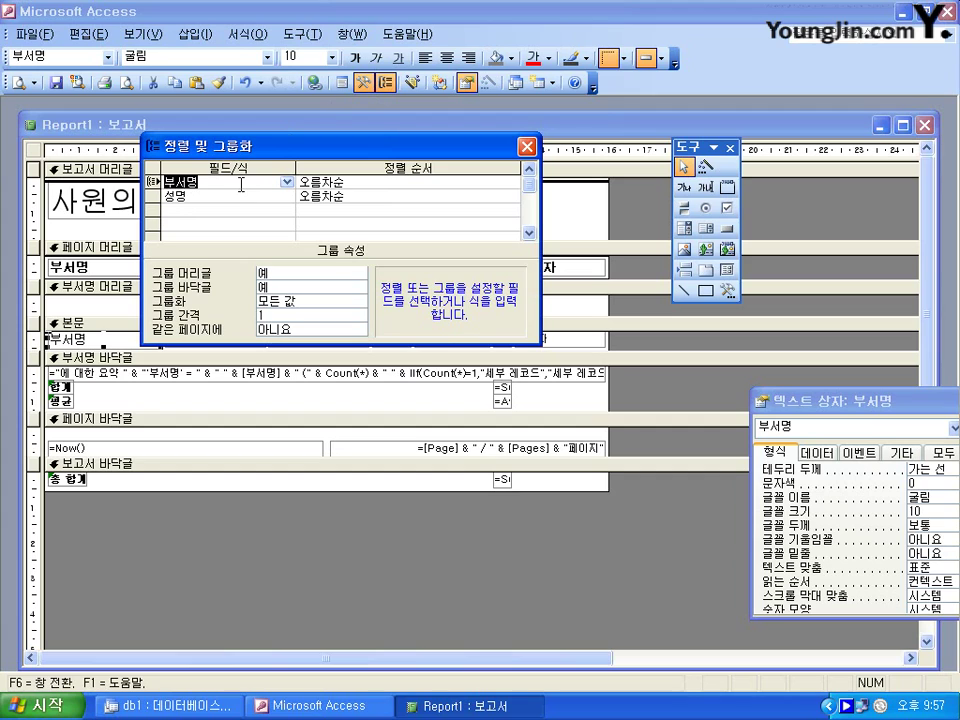
click(511, 183)
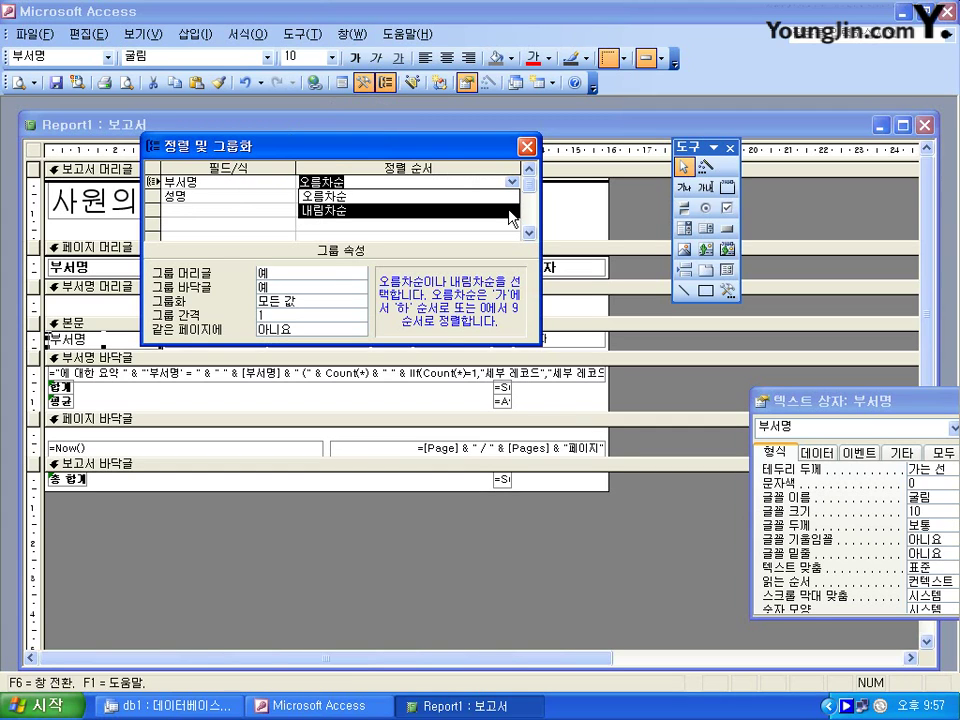
click(511, 211)
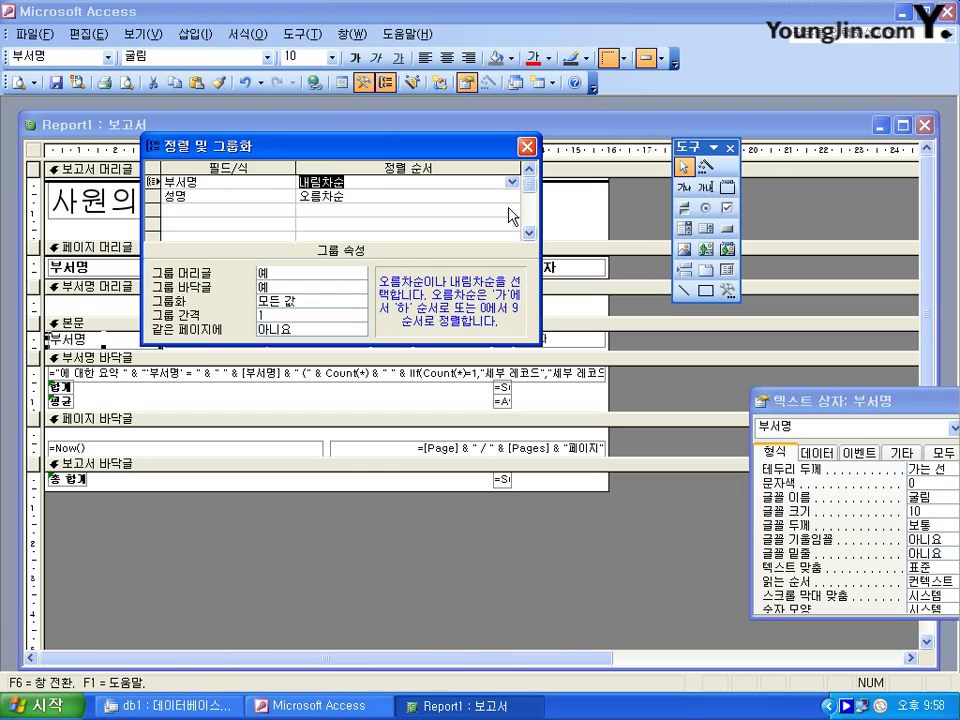
click(322, 276)
click(359, 272)
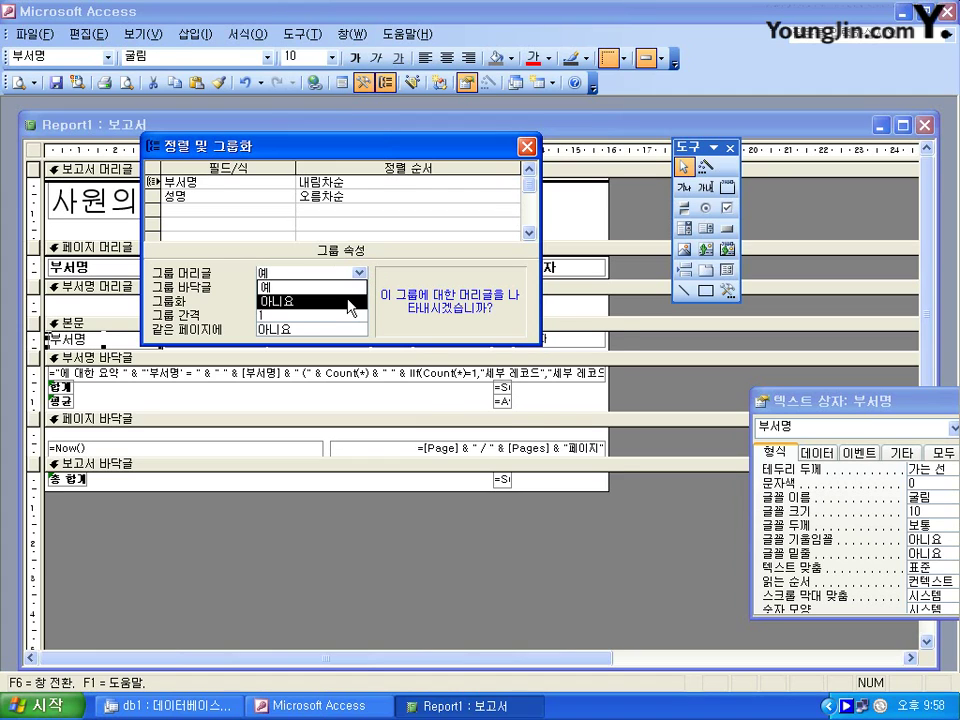
click(348, 302)
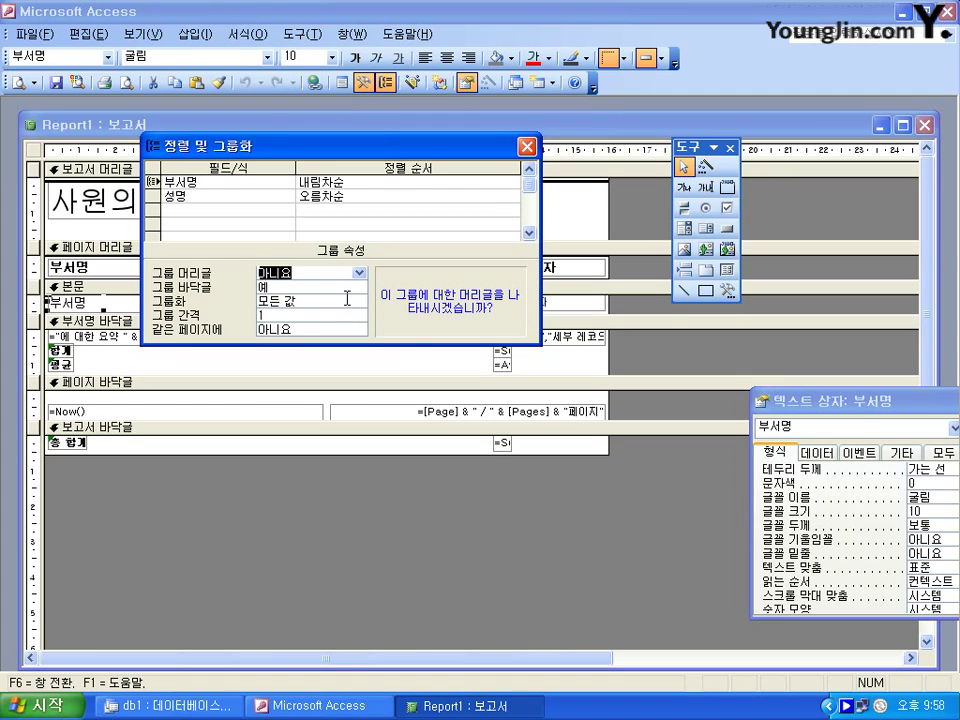
click(535, 151)
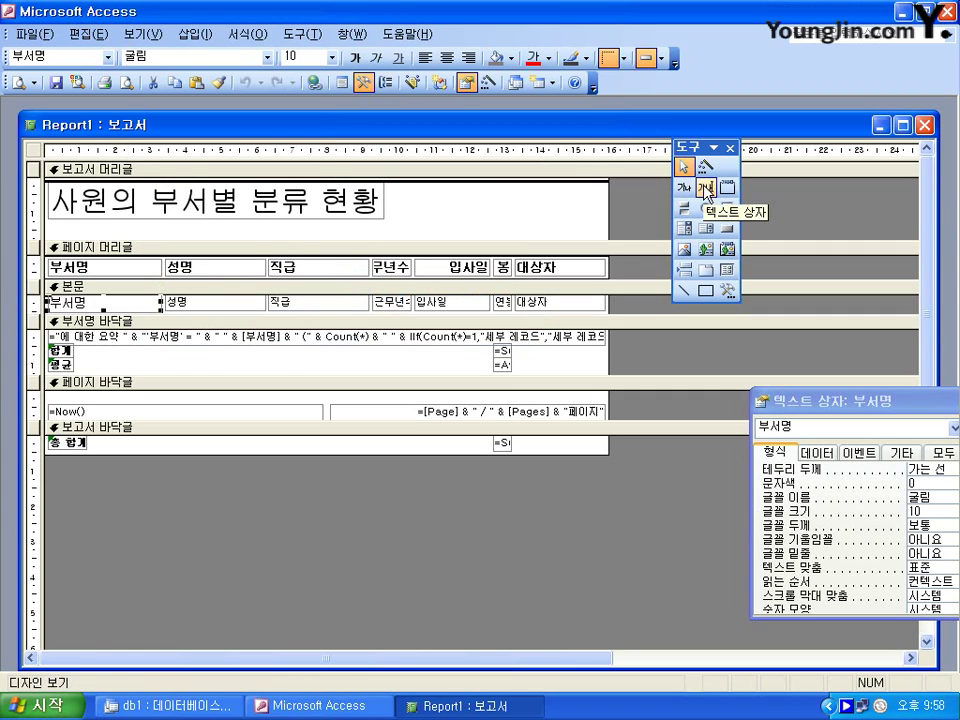
Add a text box to the 보고서 머리글 section, below and to the right of the report title
click(706, 190)
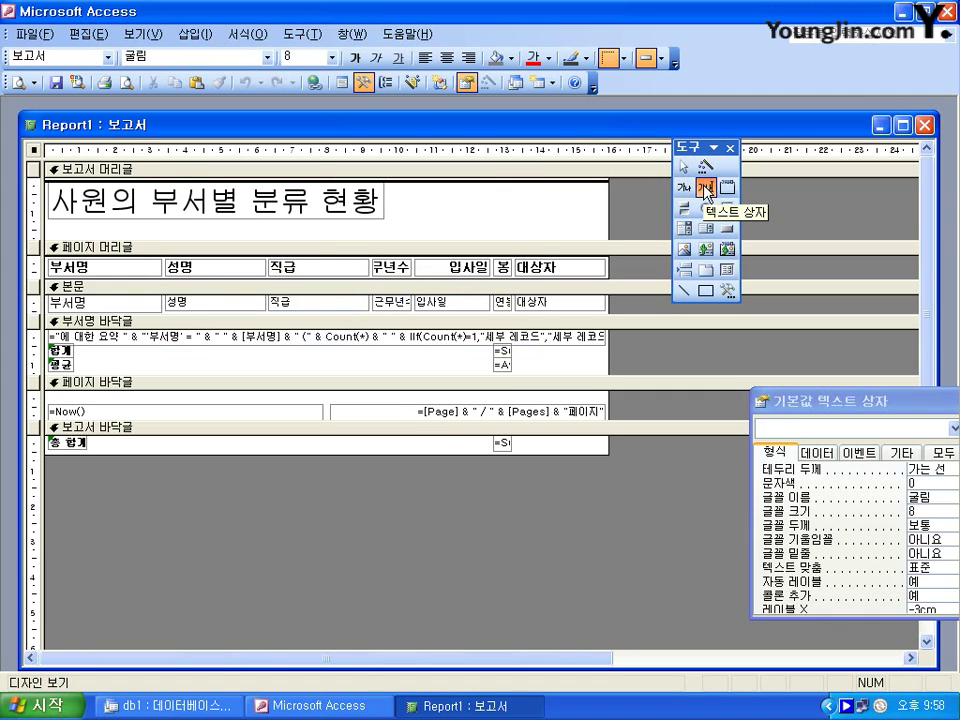
click(516, 227)
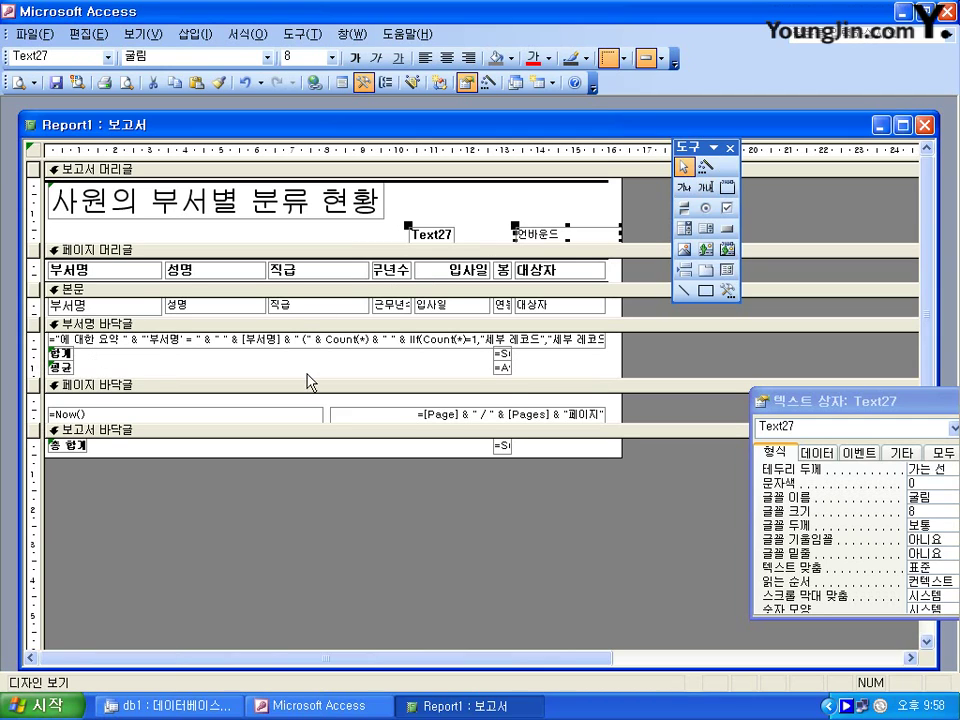
Move the 평균 label and its average text box from the 부서명 바닥글 section to the 보고서 바닥글 section, beneath 총 합계
drag(522, 368, 58, 357)
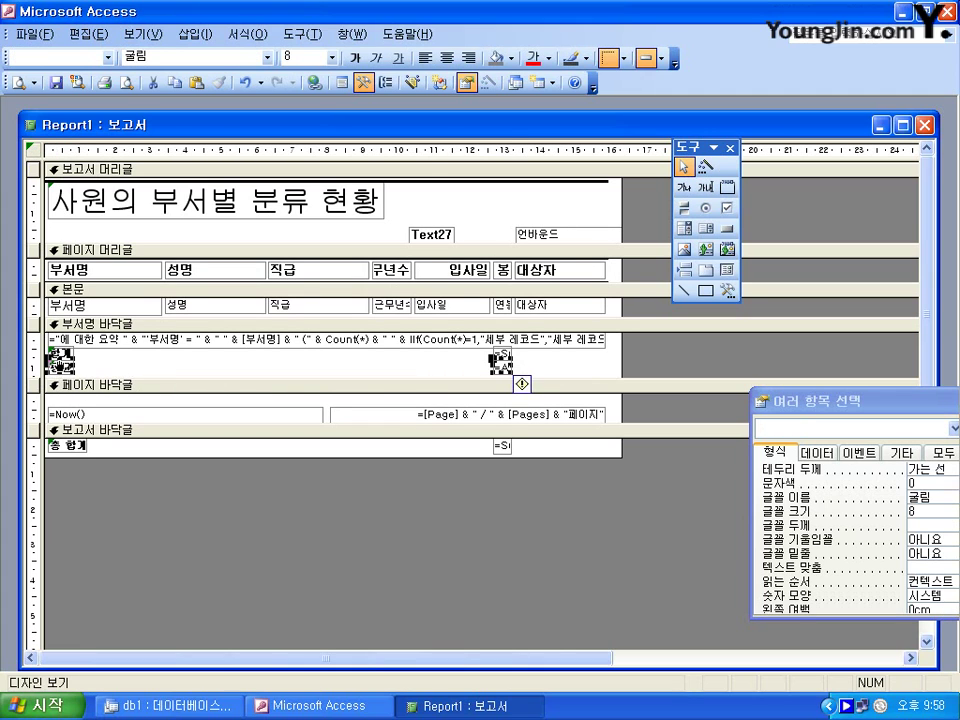
drag(513, 456, 55, 461)
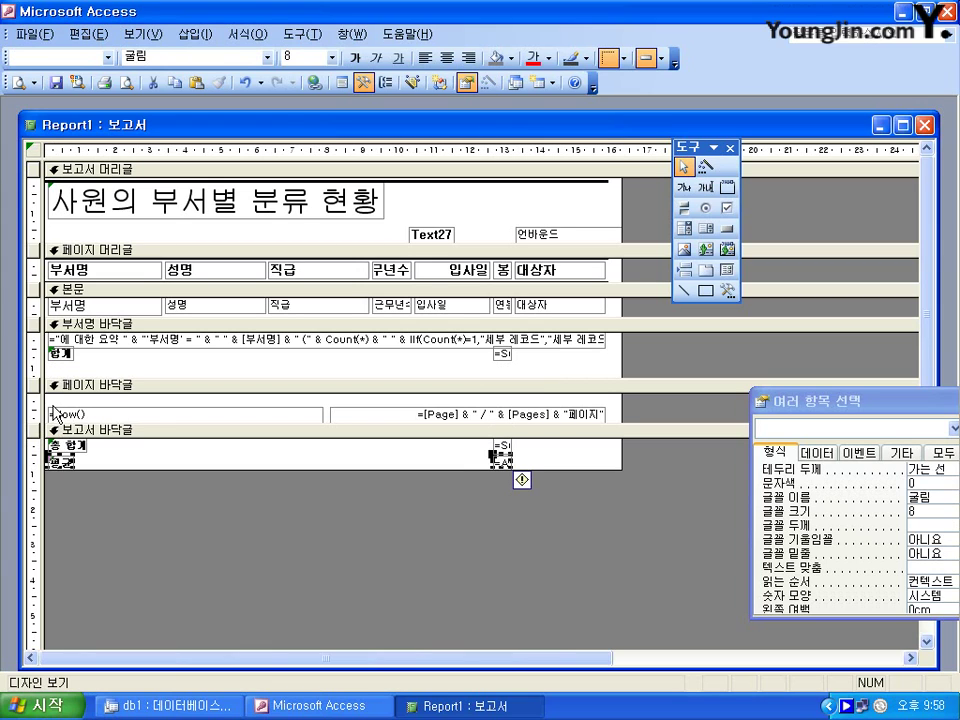
Delete the date and page-number text boxes from the 페이지 바닥글 section
click(56, 416)
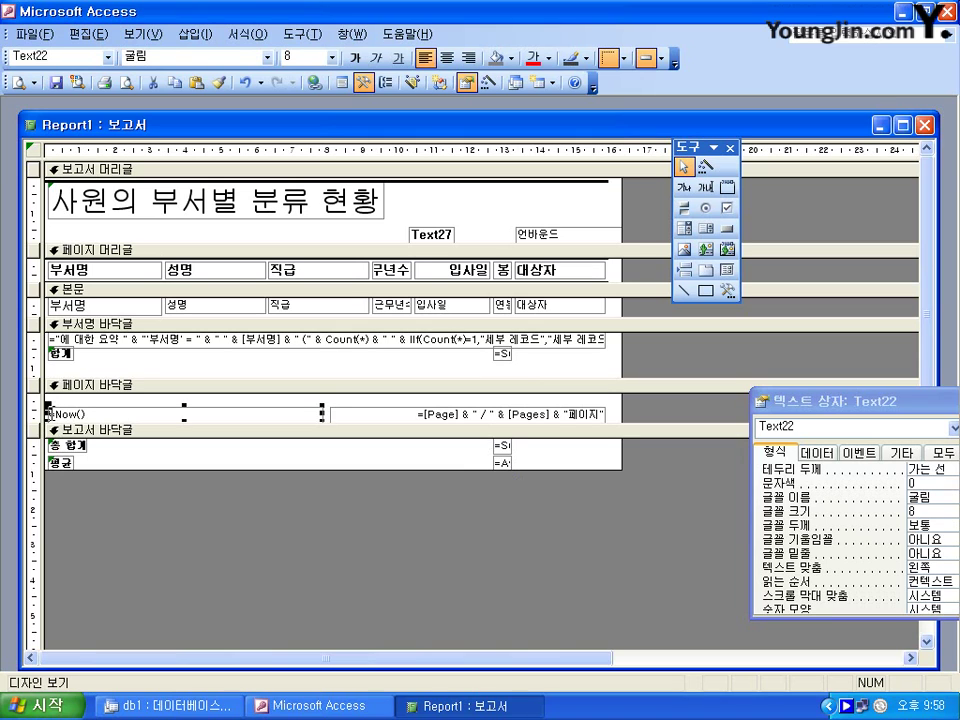
key(Delete)
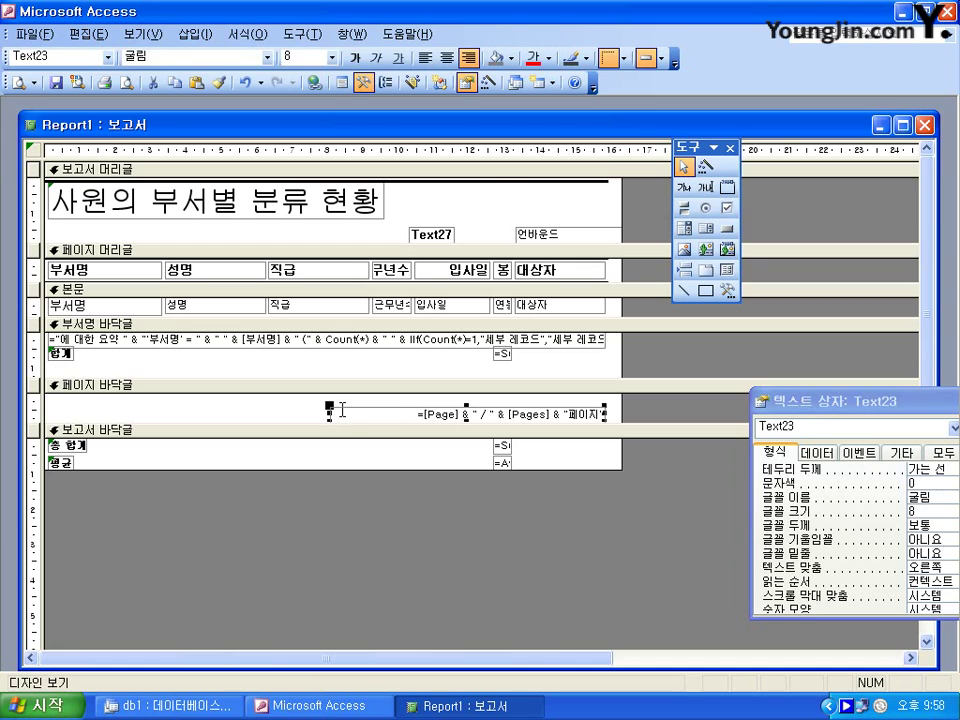
key(Delete)
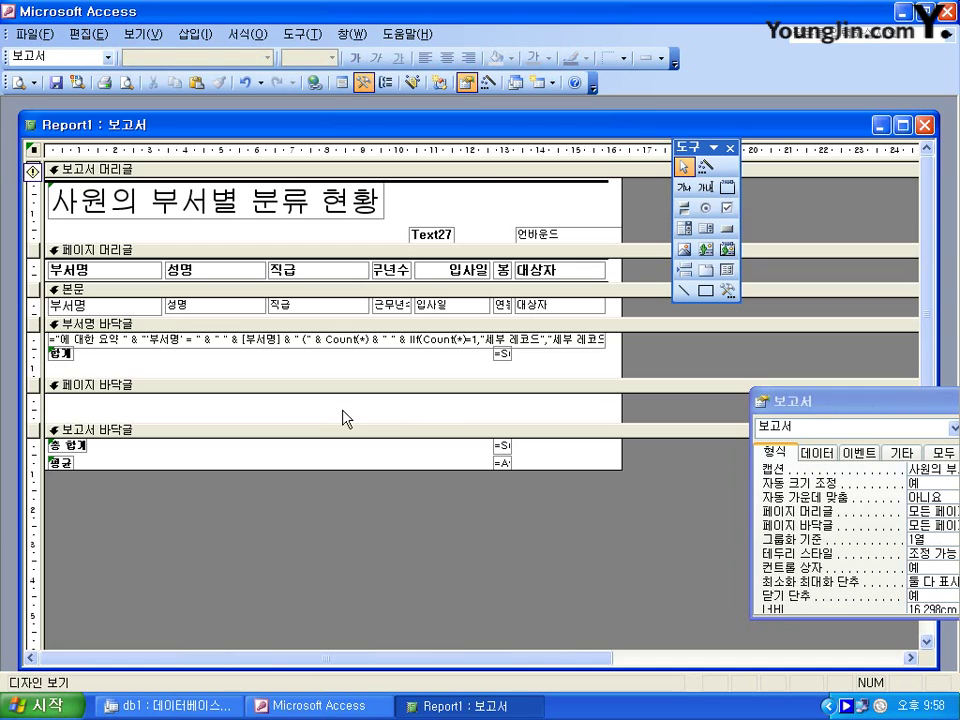
Delete the 총 합계 label and its sum text box from the 보고서 바닥글 section
click(66, 448)
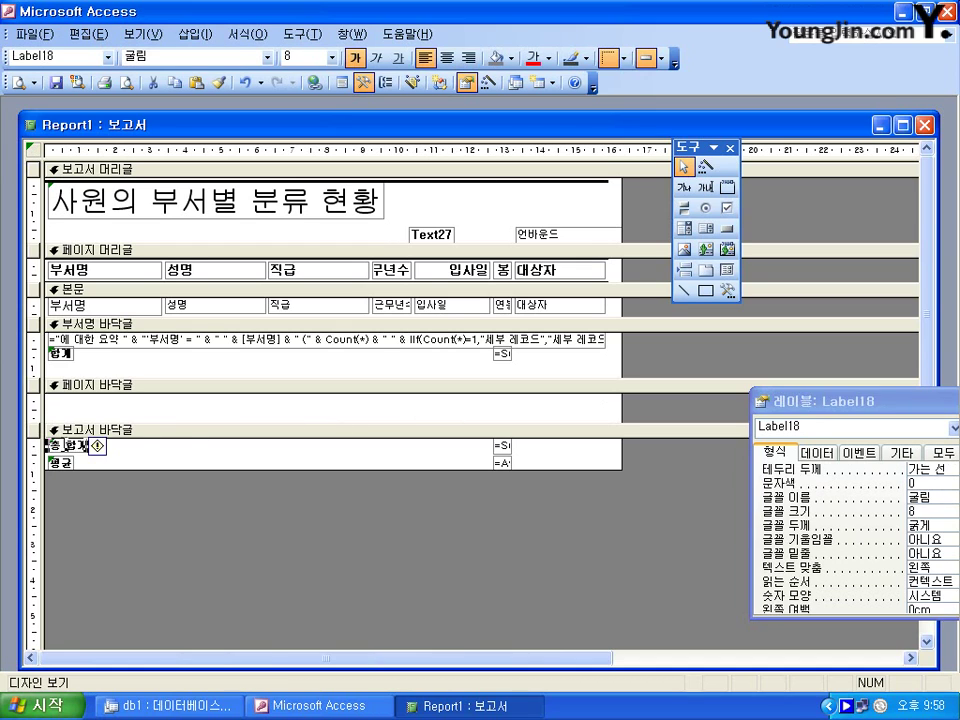
key(Delete)
click(503, 446)
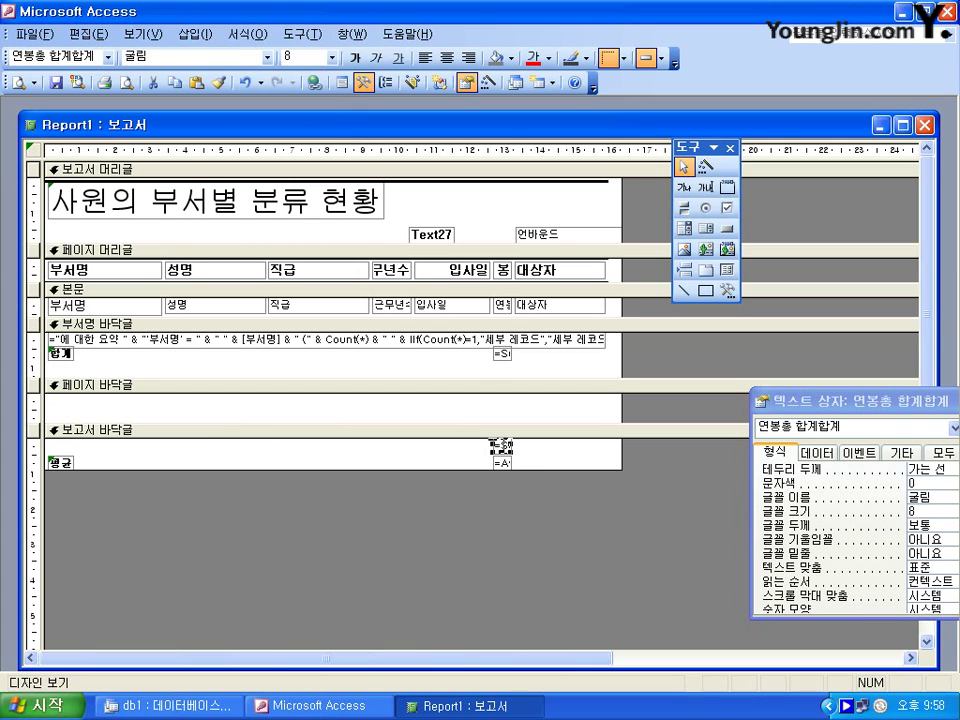
key(Delete)
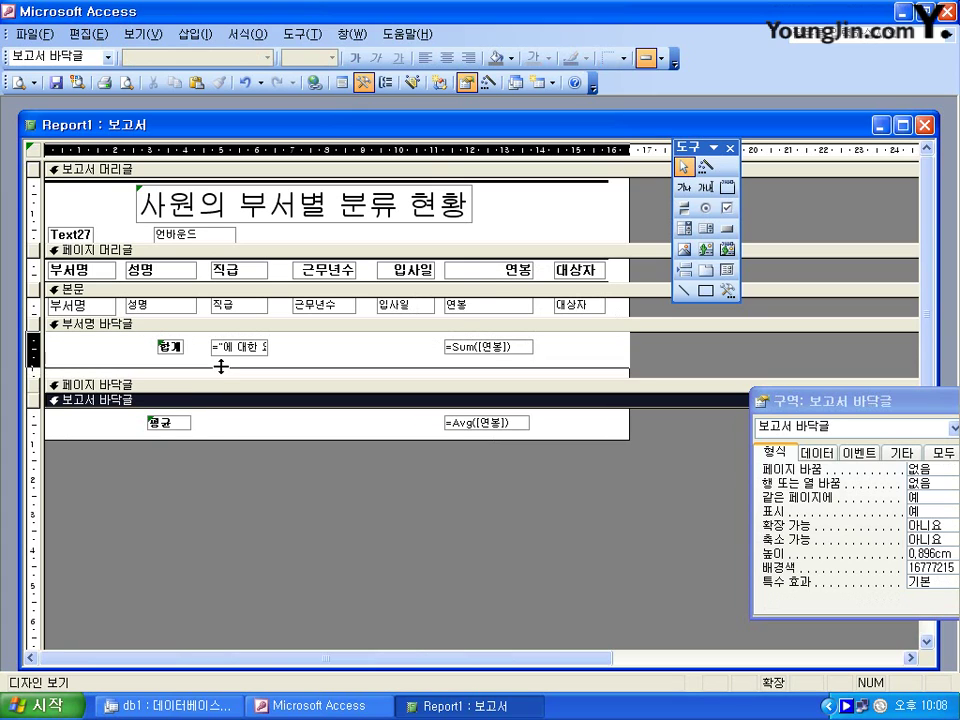
Shrink the 부서명 바닥글 section's height, and move the unbound text box and its label lower at the left edge of 보고서 머리글
drag(221, 366, 221, 361)
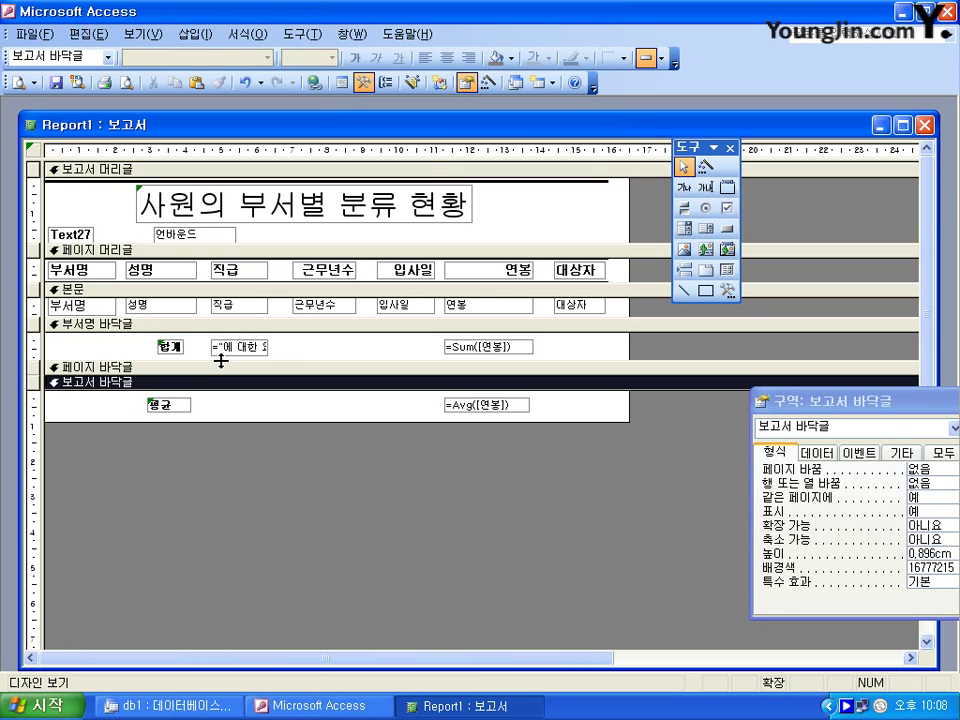
click(188, 236)
drag(188, 242, 70, 251)
click(163, 242)
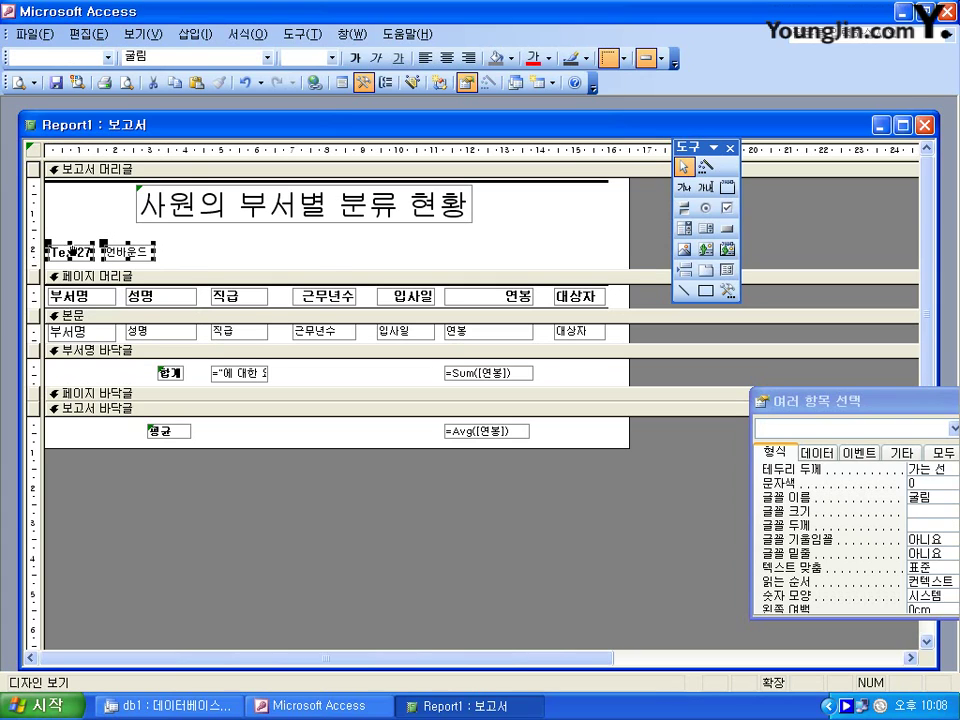
Format the report title as 16 pt, bold and underlined, narrow its label to fit the text, and center it in the header
click(310, 220)
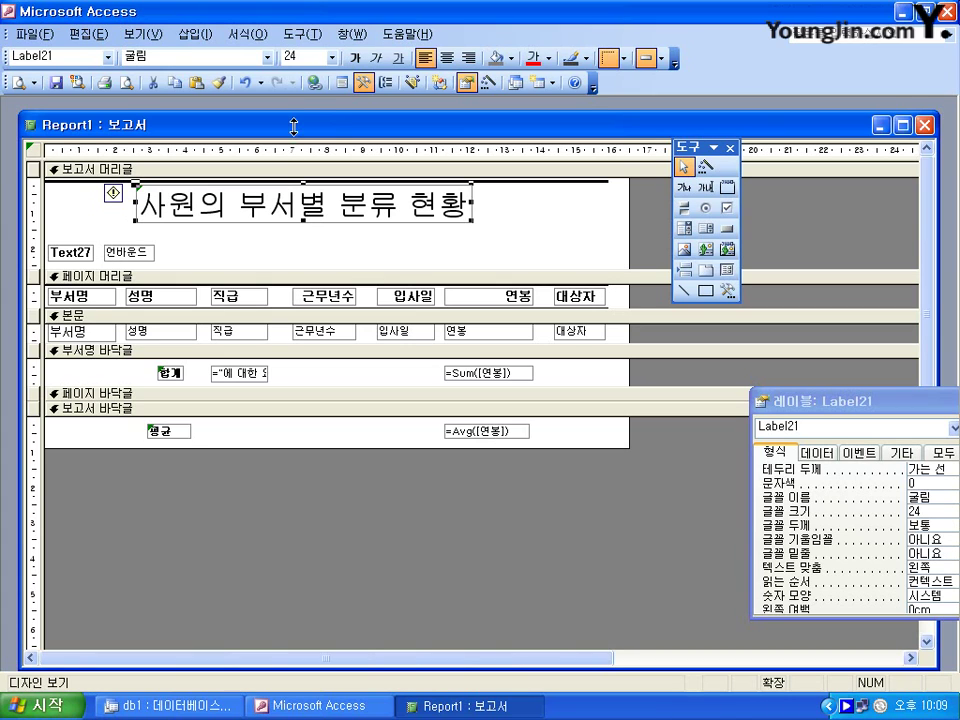
click(331, 58)
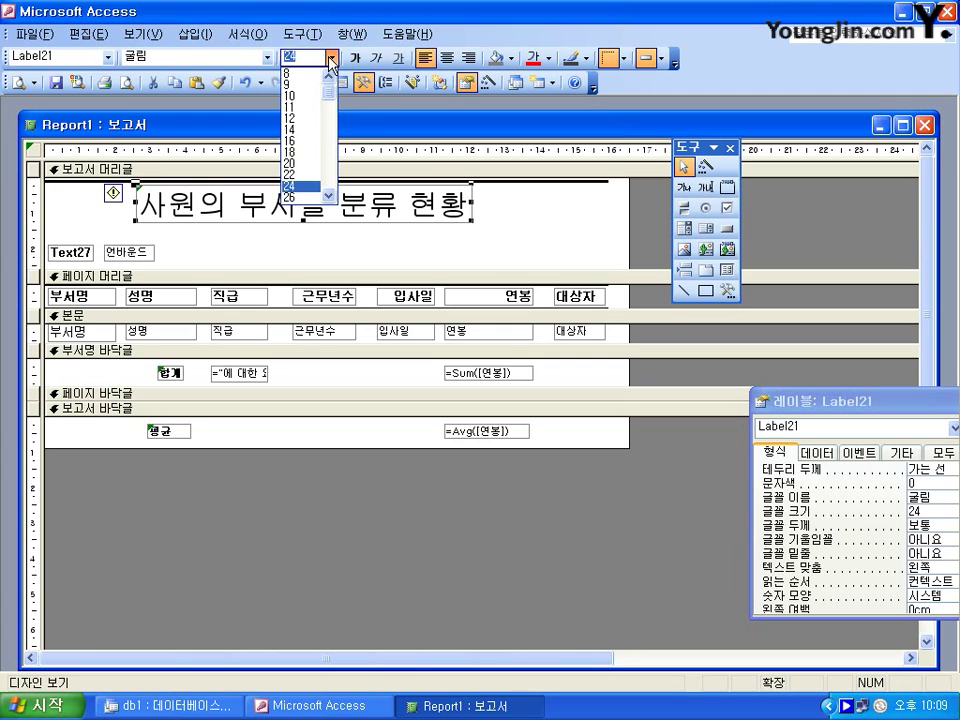
click(315, 129)
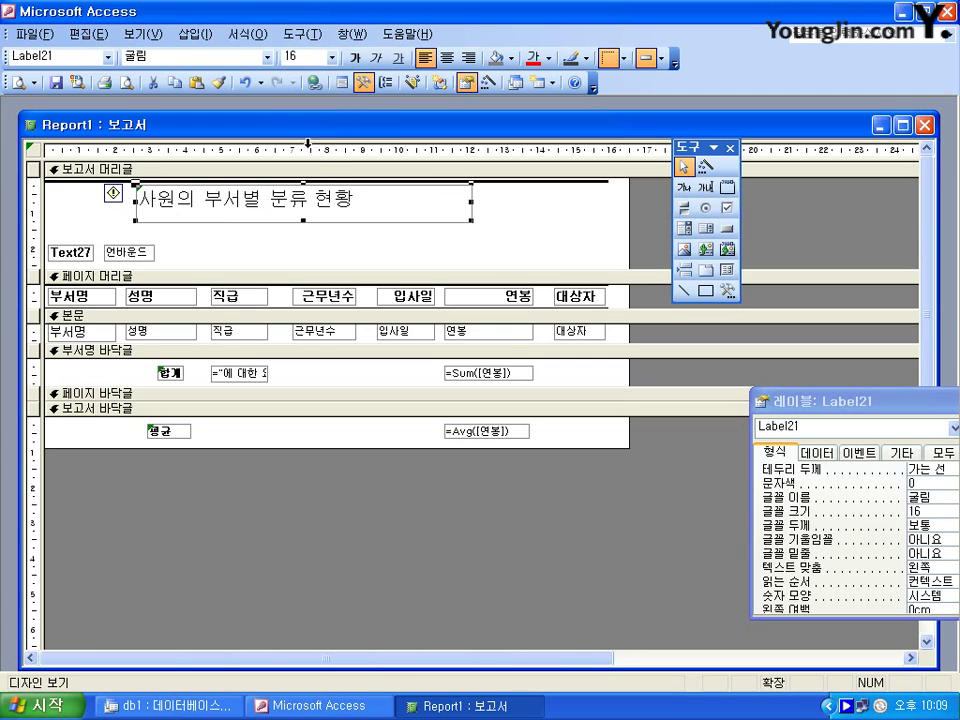
click(355, 58)
click(397, 60)
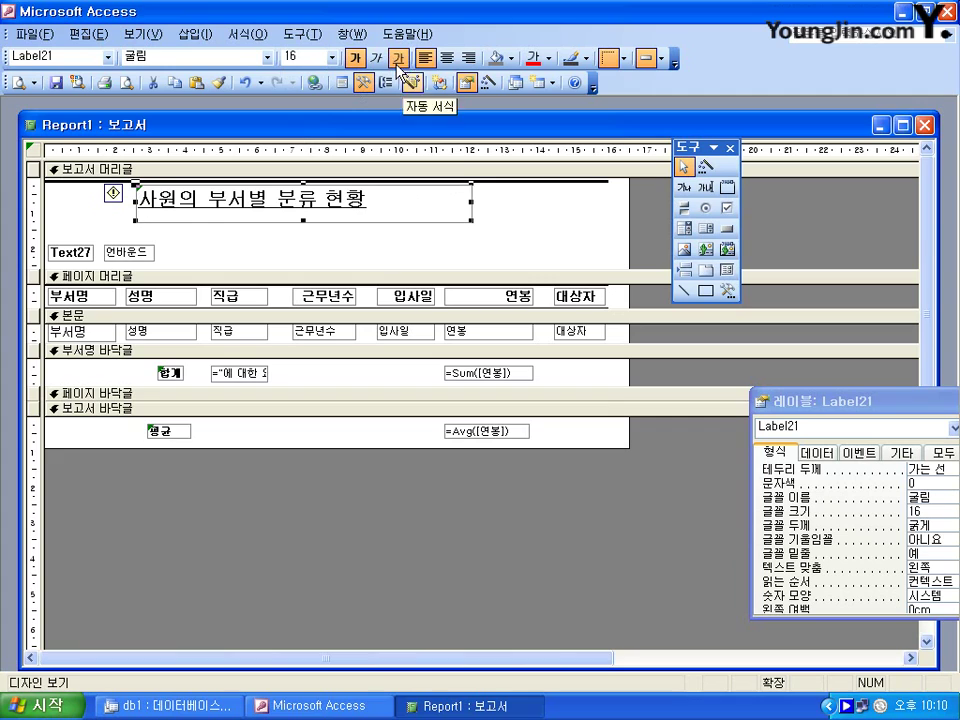
drag(471, 220, 375, 218)
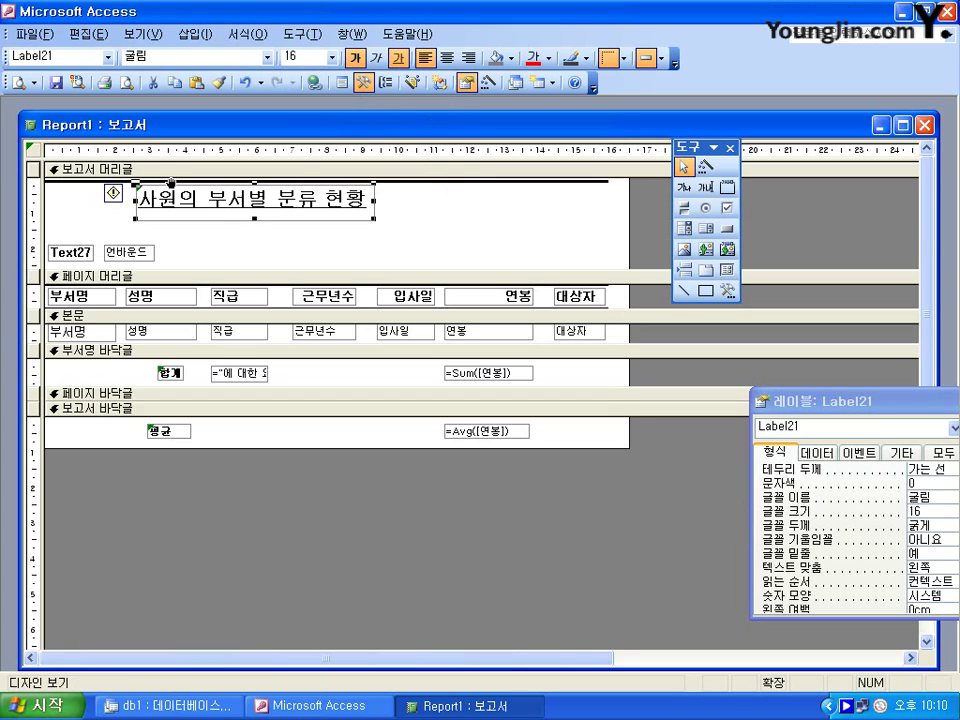
drag(171, 182, 239, 185)
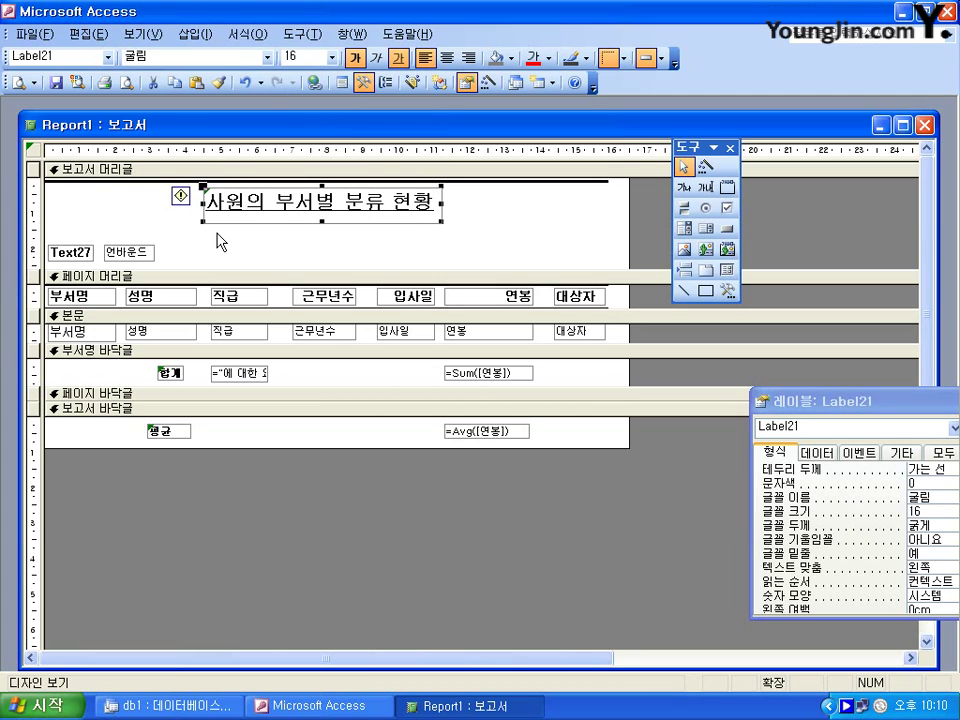
Enter =now() in the unbound text box of the 보고서 머리글 section
click(133, 257)
click(130, 252)
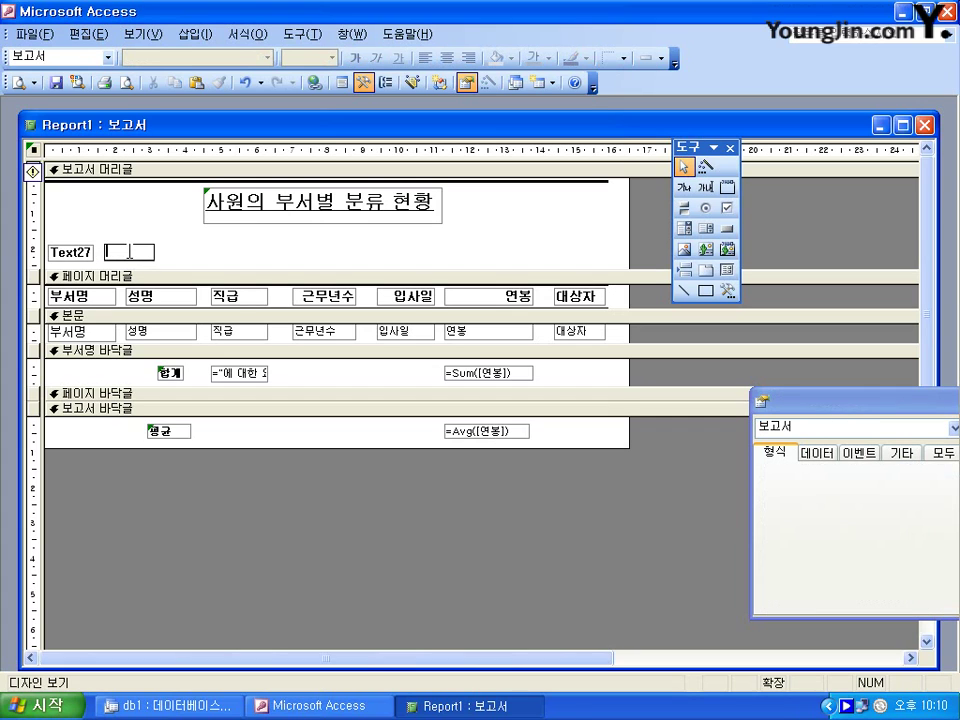
text(=)
key(Hangul)
text(now())
click(182, 258)
Set the 형식 property of the =Now() text box to yyyy.mm.dd
click(140, 251)
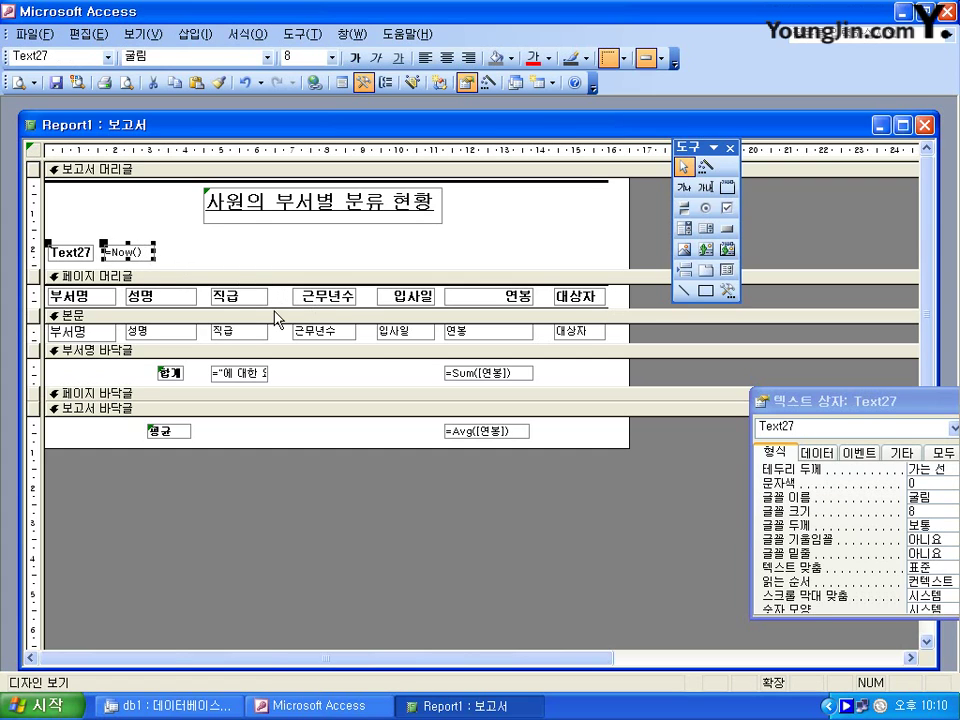
drag(835, 401, 733, 410)
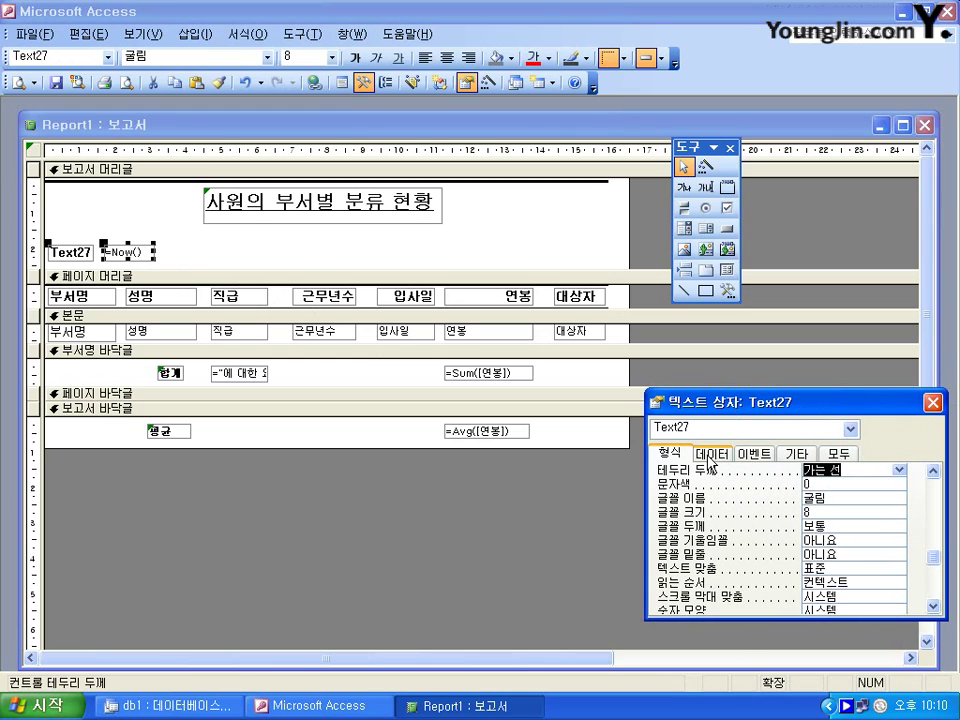
click(938, 490)
click(938, 490)
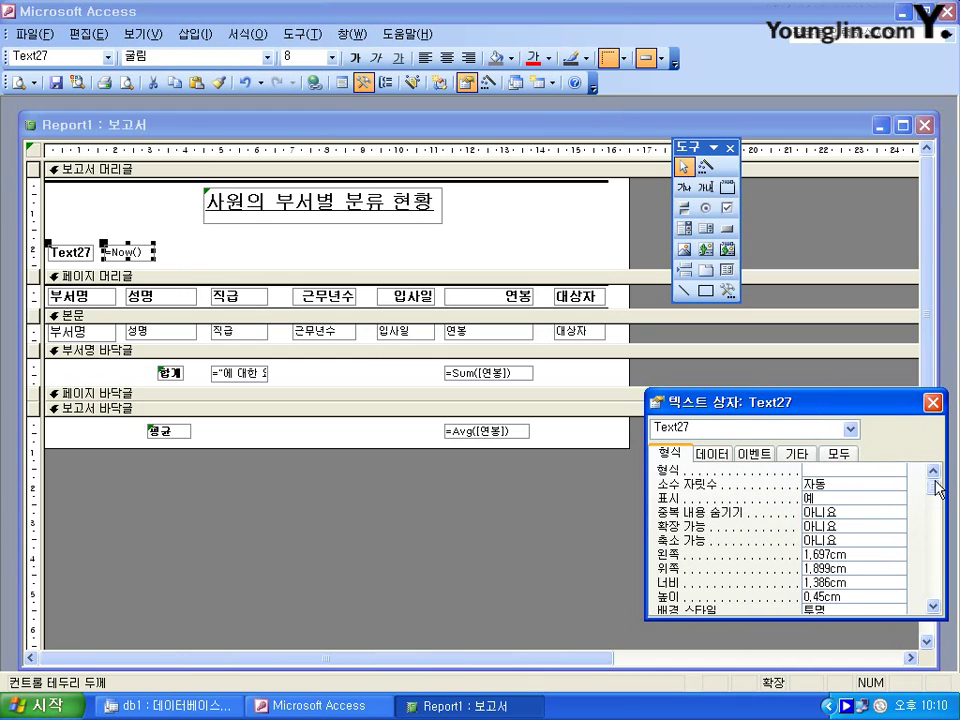
click(880, 470)
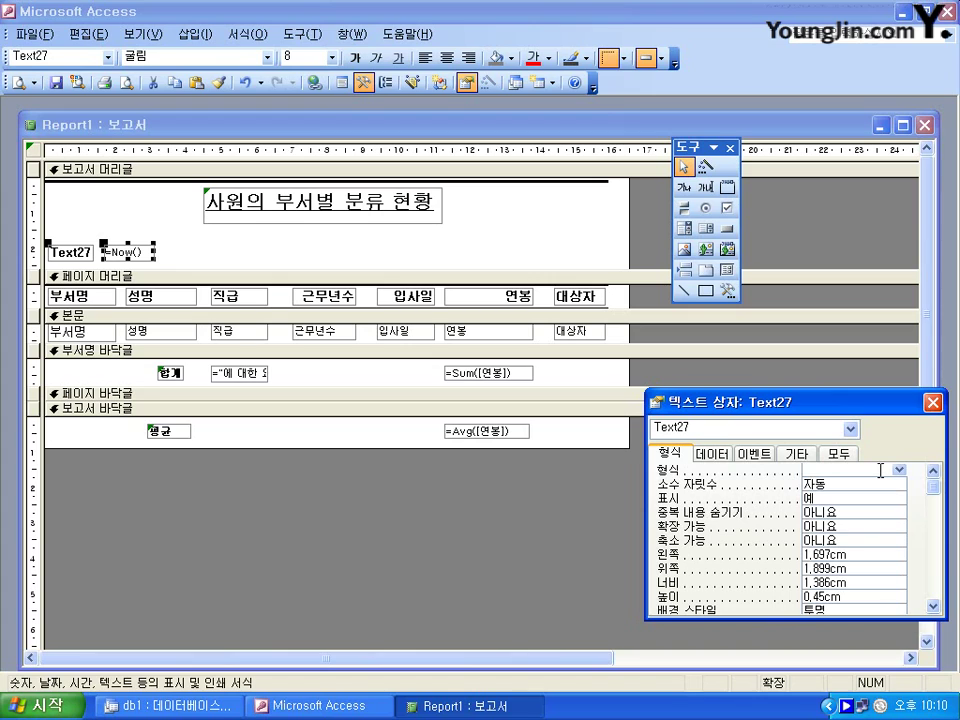
text(yyyy.mm.dd)
key(Return)
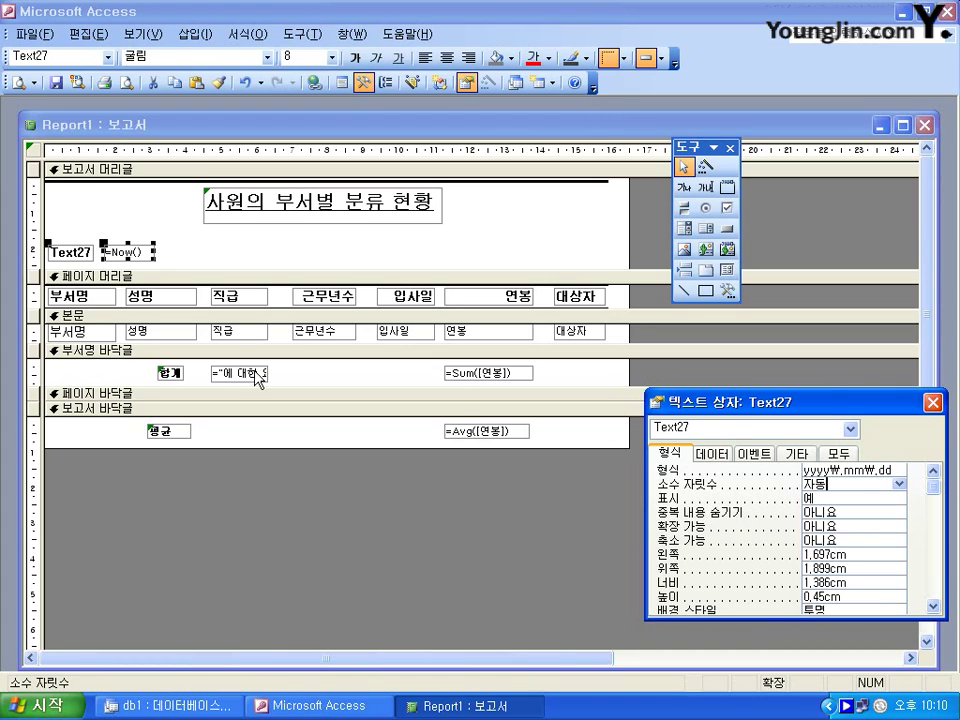
Change the caption of the label beside the =Now() text box to 작성일자:
click(68, 254)
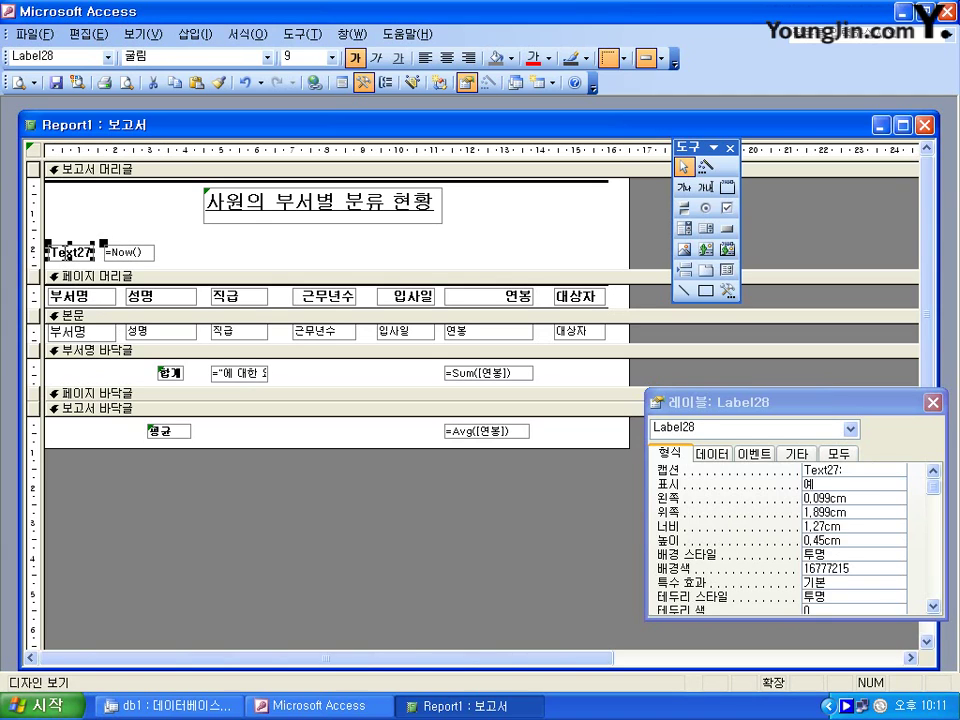
click(68, 254)
text(ㅈ)
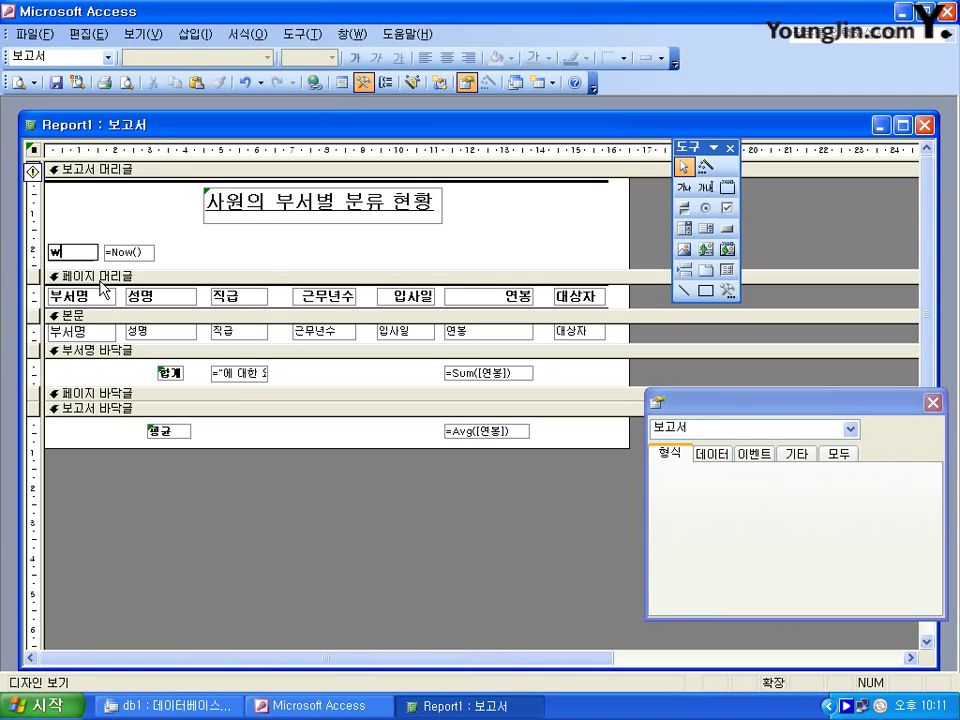
text(작서)
text(ㅇ이)
text(일자)
text(:)
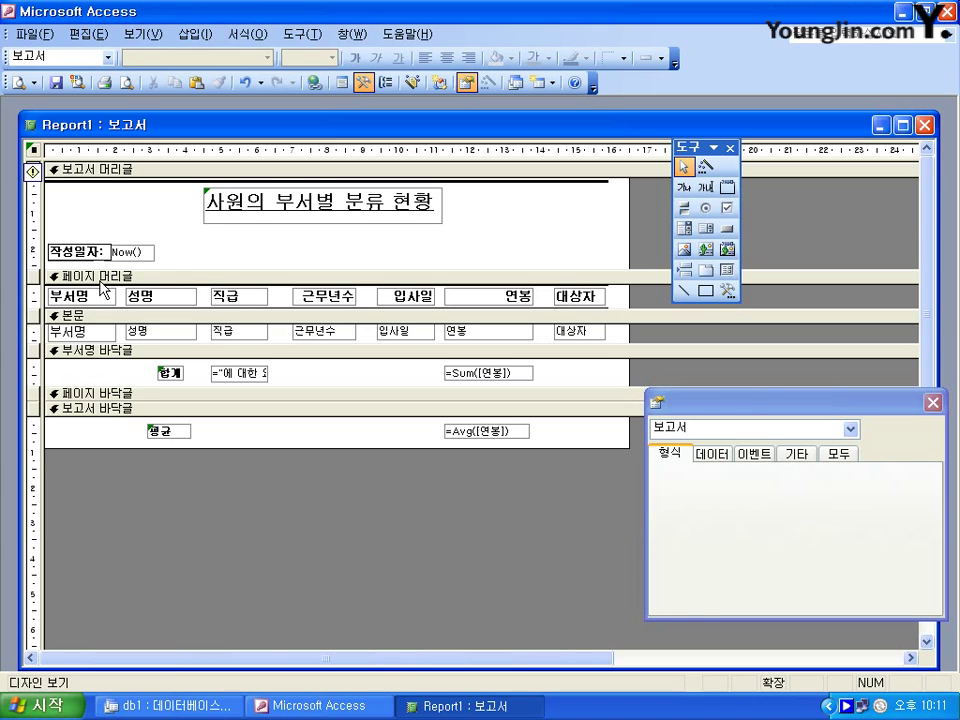
key(Return)
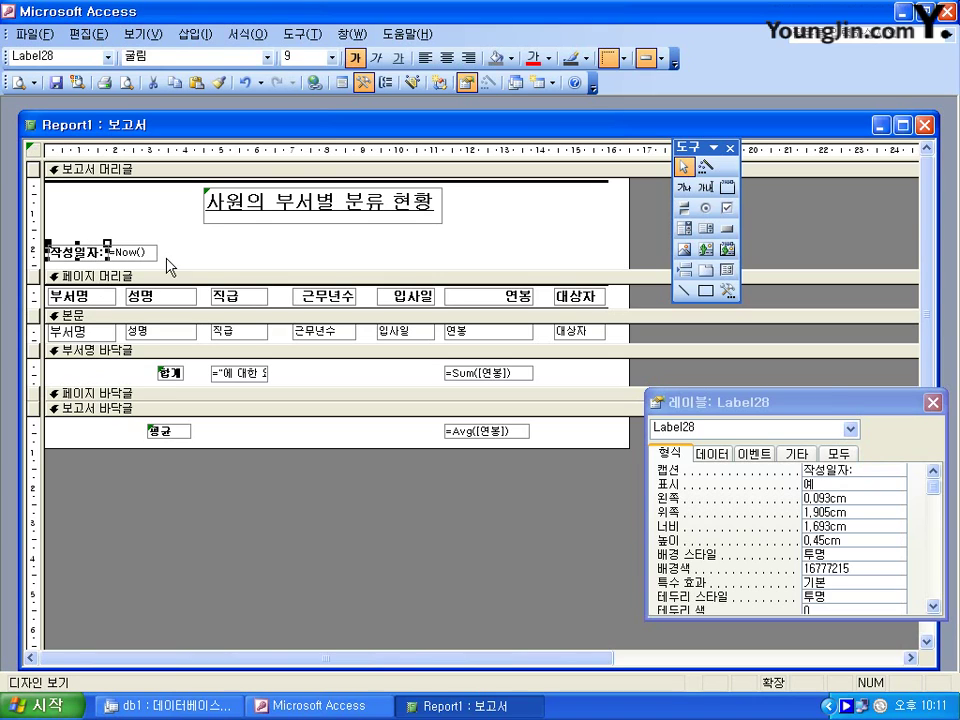
Set the 중복 내용 숨기기 property of the 부서명 text box in the 본문 section to 예
click(90, 333)
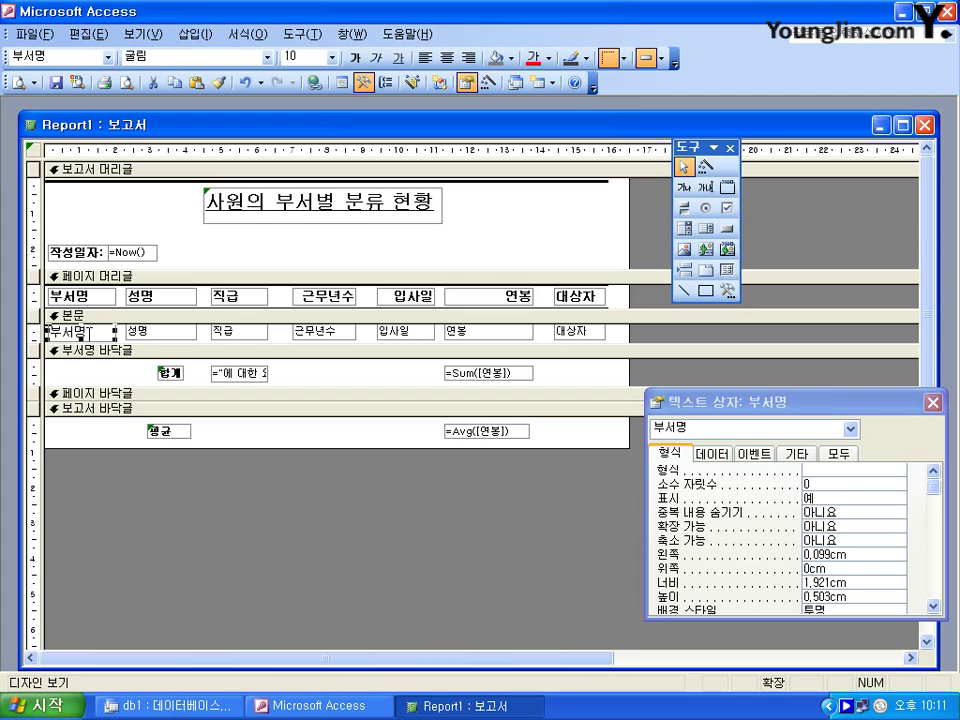
click(903, 519)
click(898, 511)
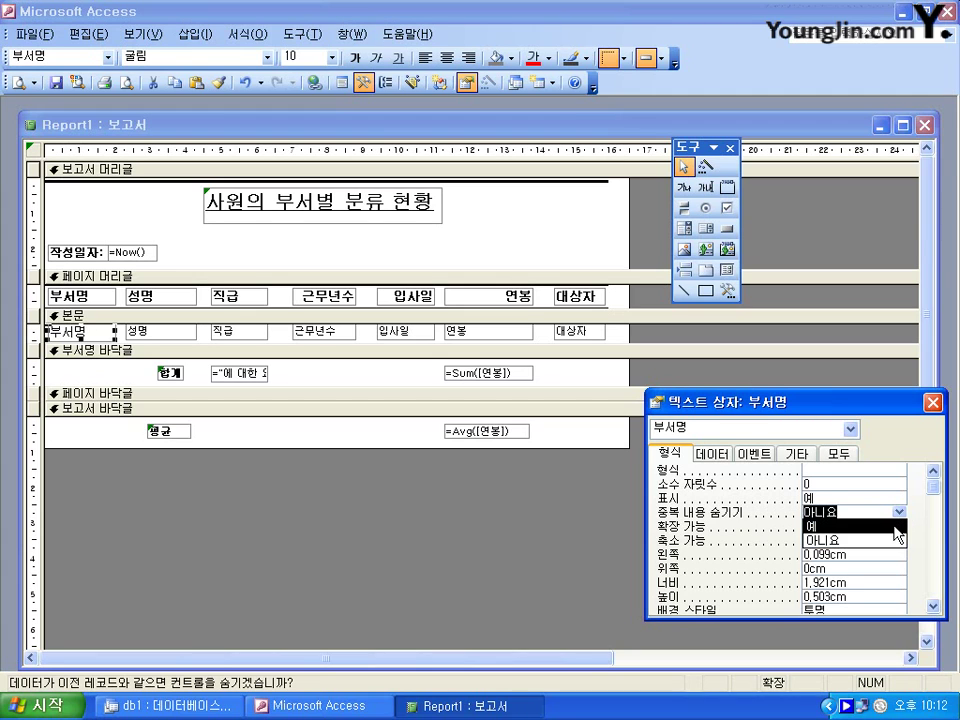
click(897, 527)
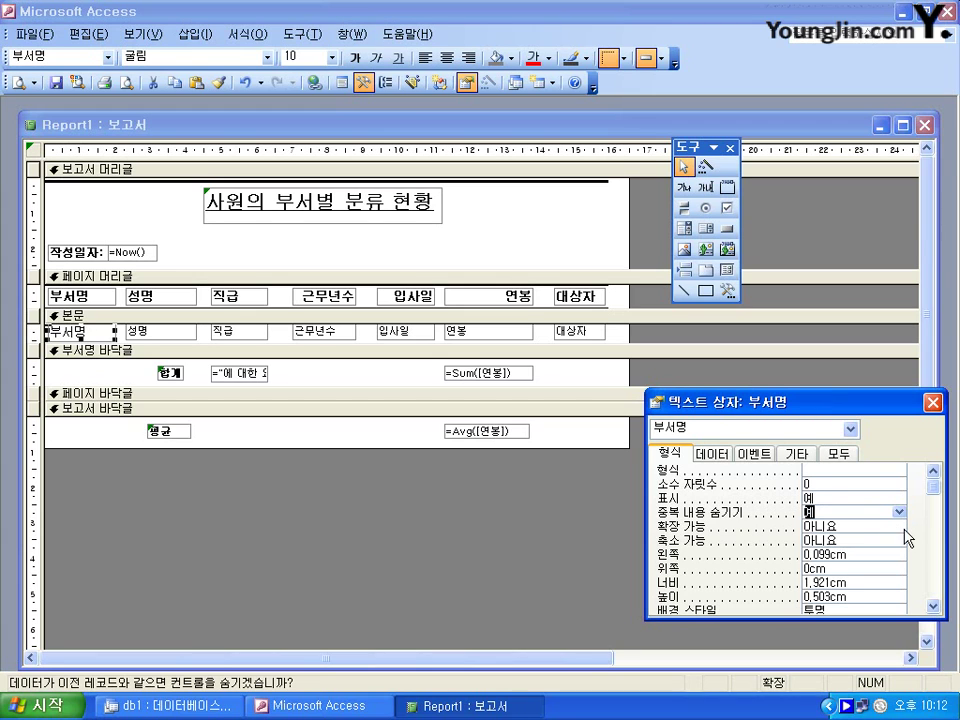
Set the 형식 property of the 입사일 text box in the 본문 section to yyyy/mm/dd
click(406, 333)
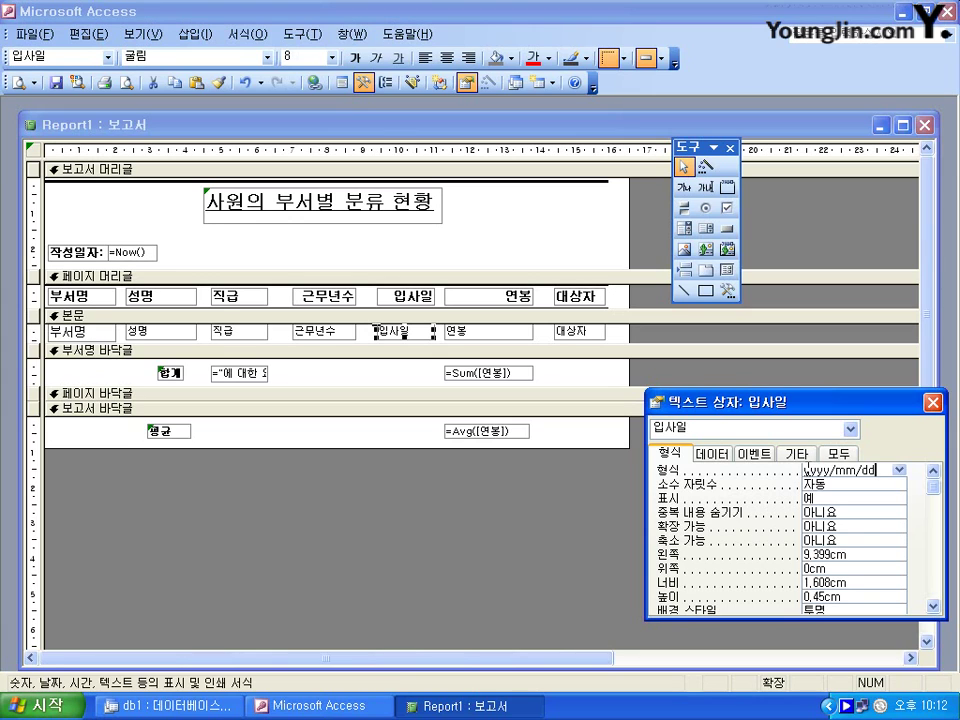
click(845, 484)
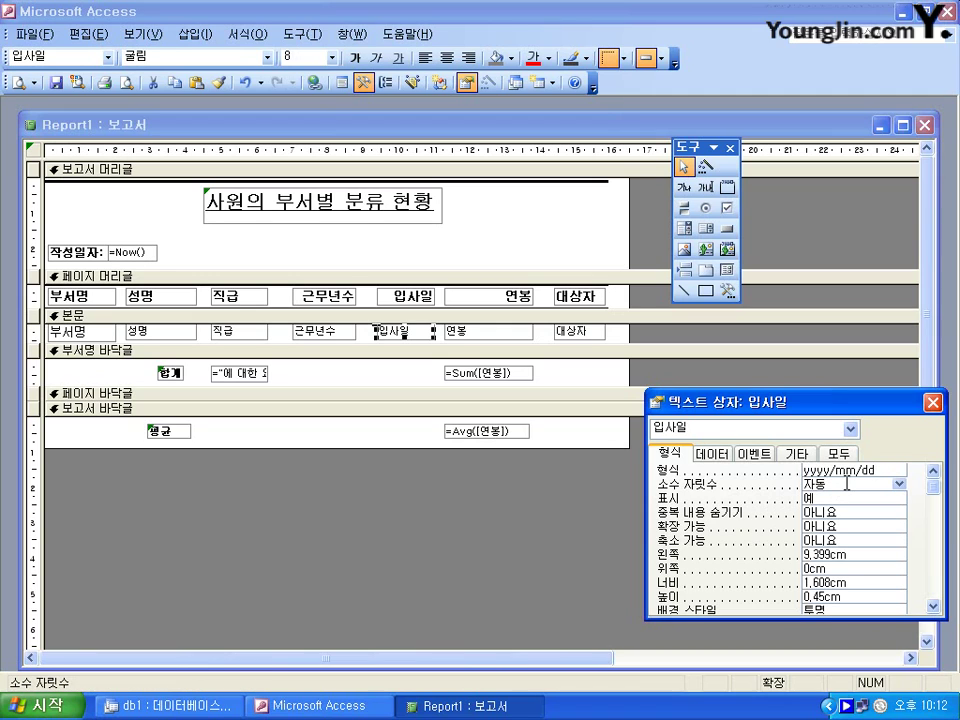
Replace the summary expression in 부서명 바닥글 with =Count(*), and relabel 합계 as 소계 and the report footer's 평균 as 총평균
click(238, 373)
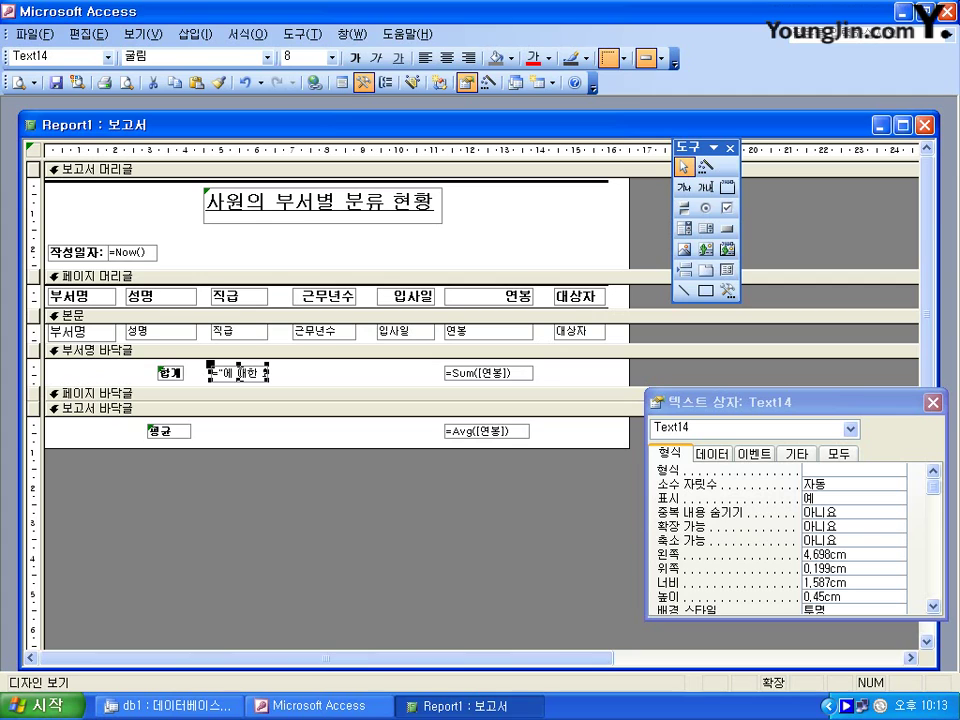
double_click(248, 372)
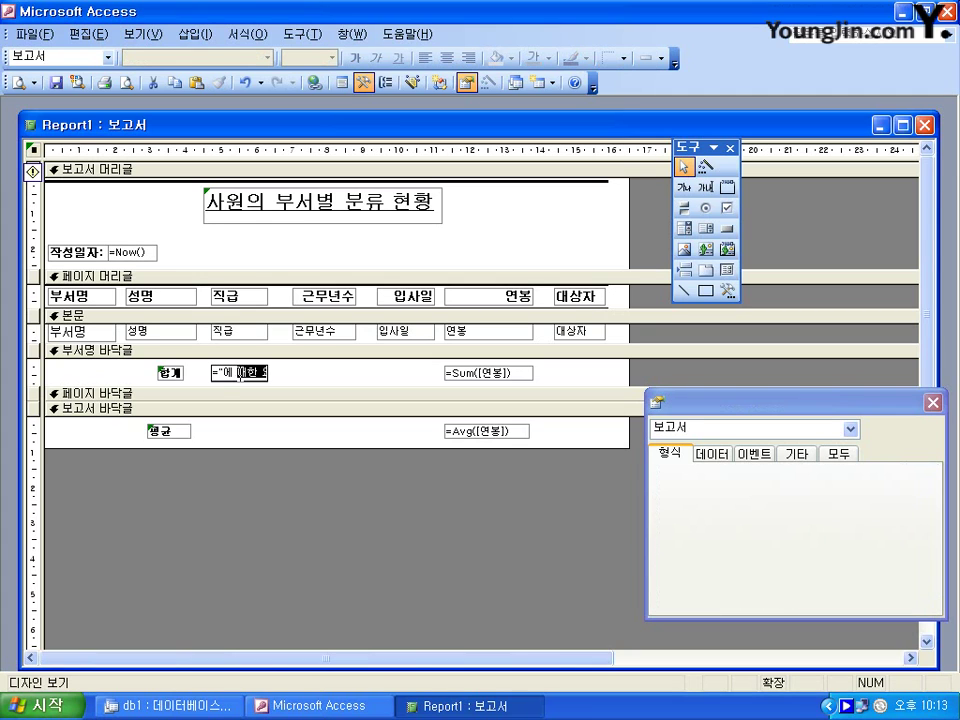
key(End)
click(287, 382)
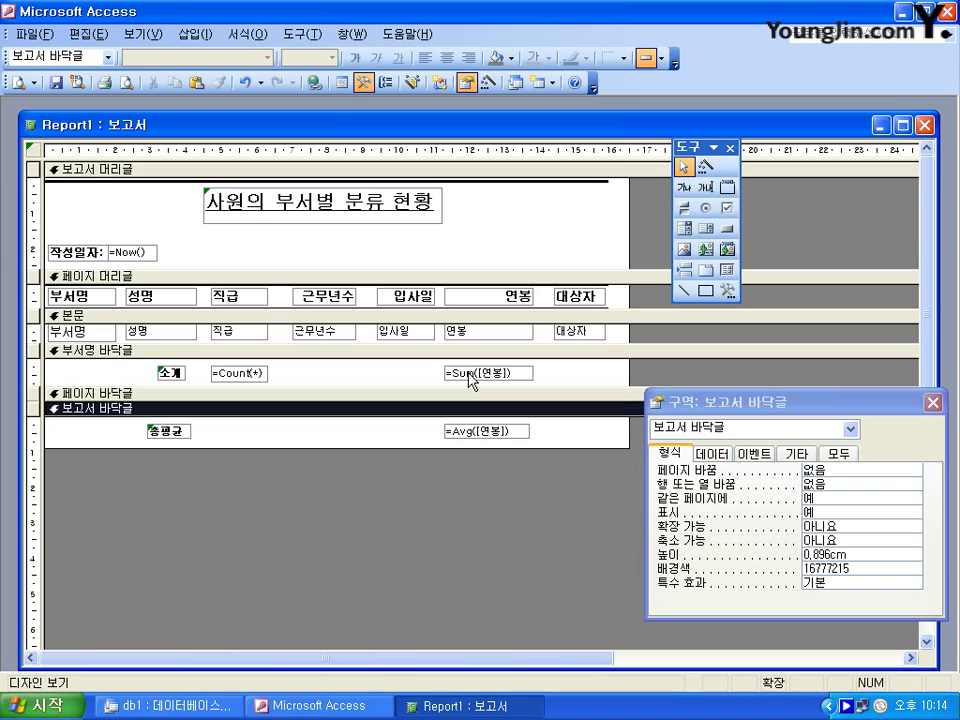
Set the =Sum([연봉]) text box in 부서명 바닥글 to the 통화 format with 0 decimal places
click(470, 374)
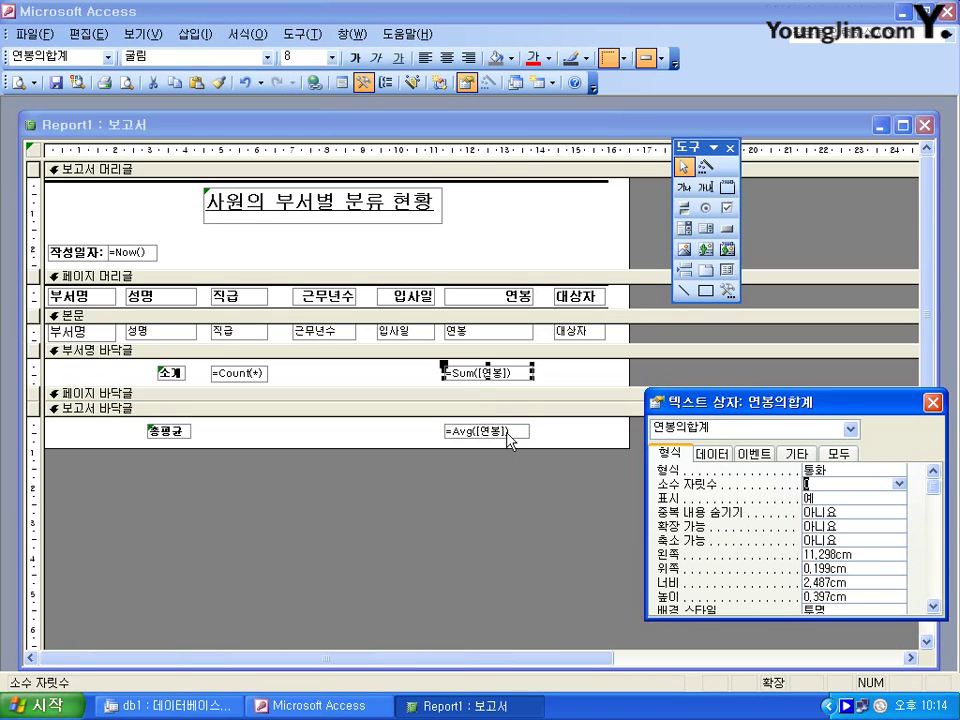
Set 소수 자릿수 to 0 for the =Avg([연봉]) text box in 보고서 바닥글 and the 연봉 text box in 본문
click(510, 440)
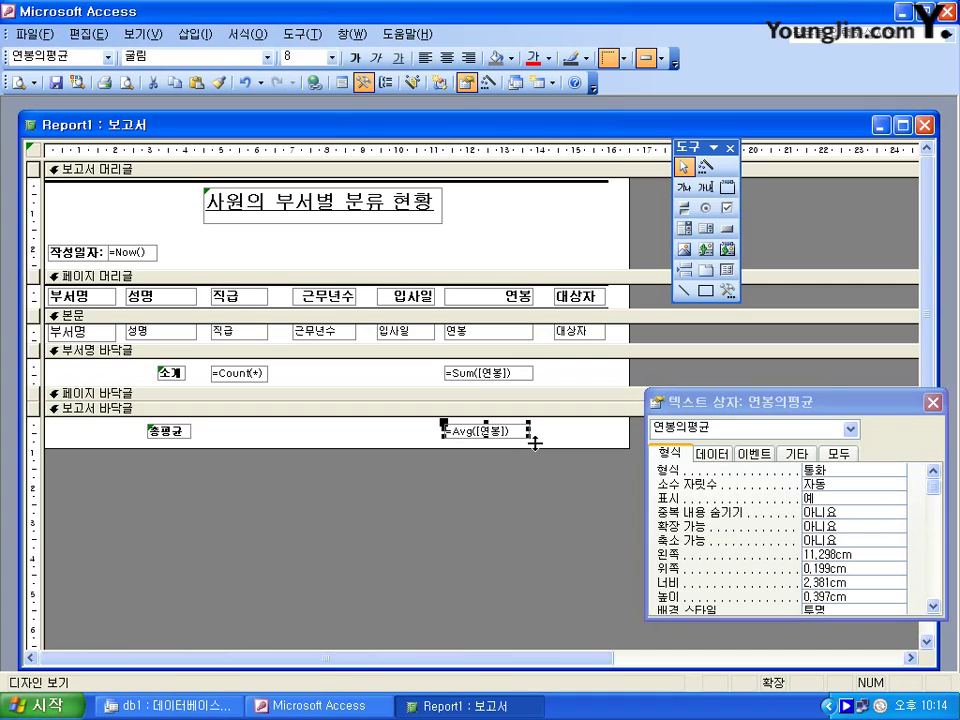
click(899, 485)
click(880, 513)
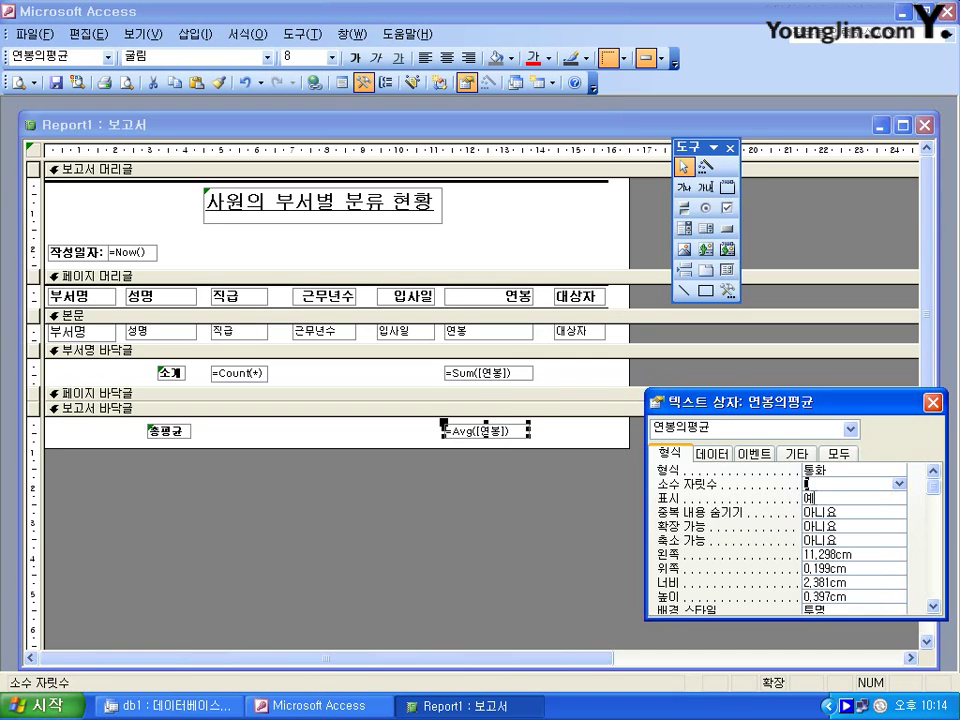
click(500, 332)
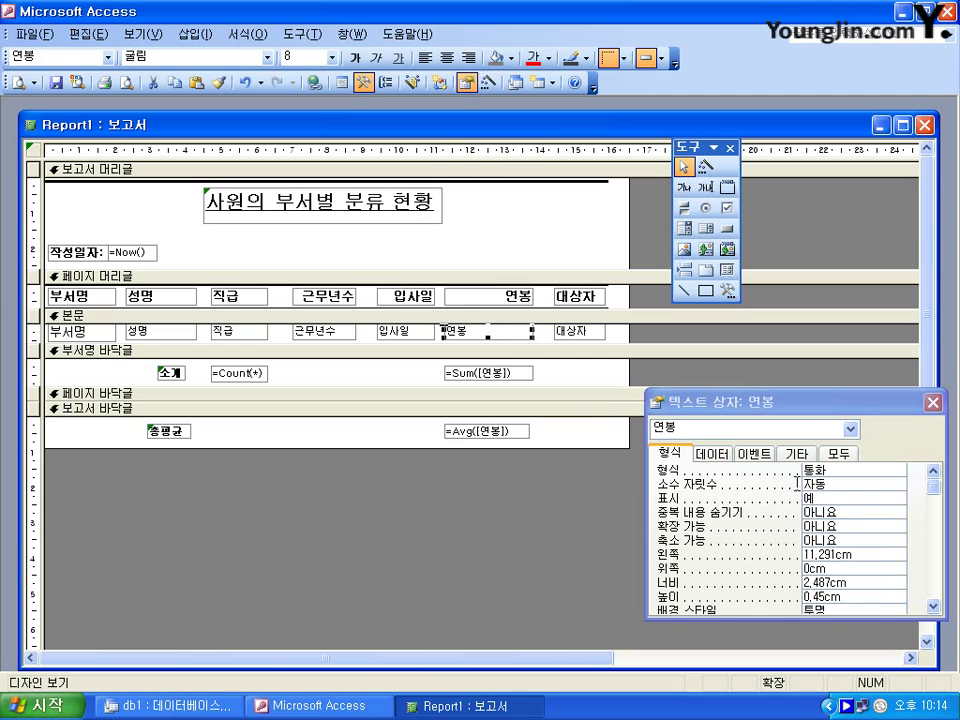
click(899, 485)
click(880, 511)
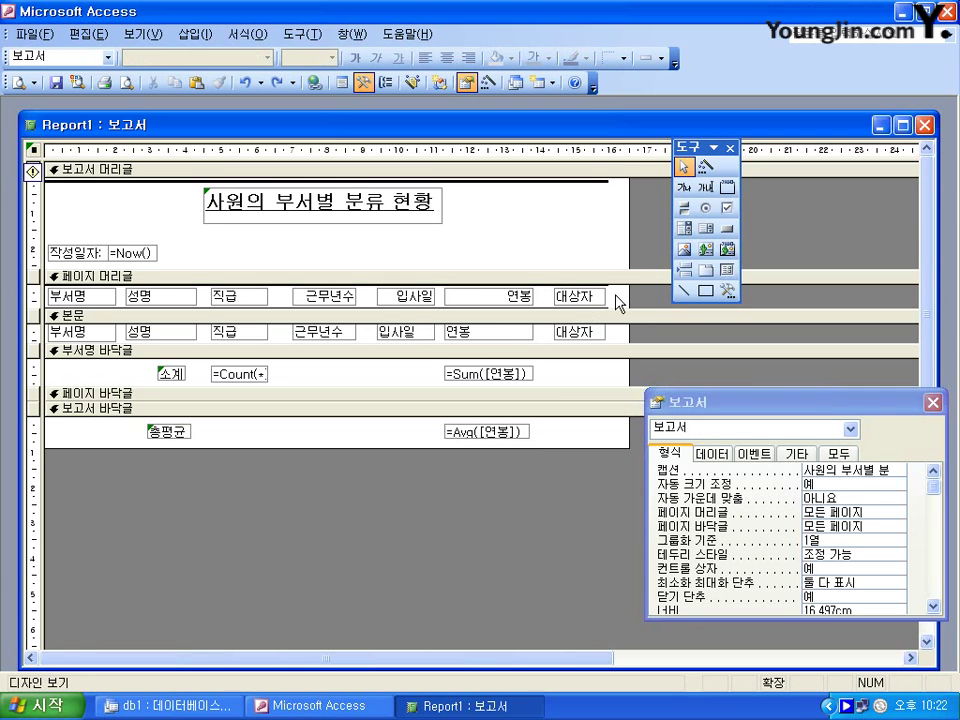
Center the text of all column labels in 페이지 머리글 and delete the thick line at the top of 보고서 머리글
drag(620, 302, 92, 310)
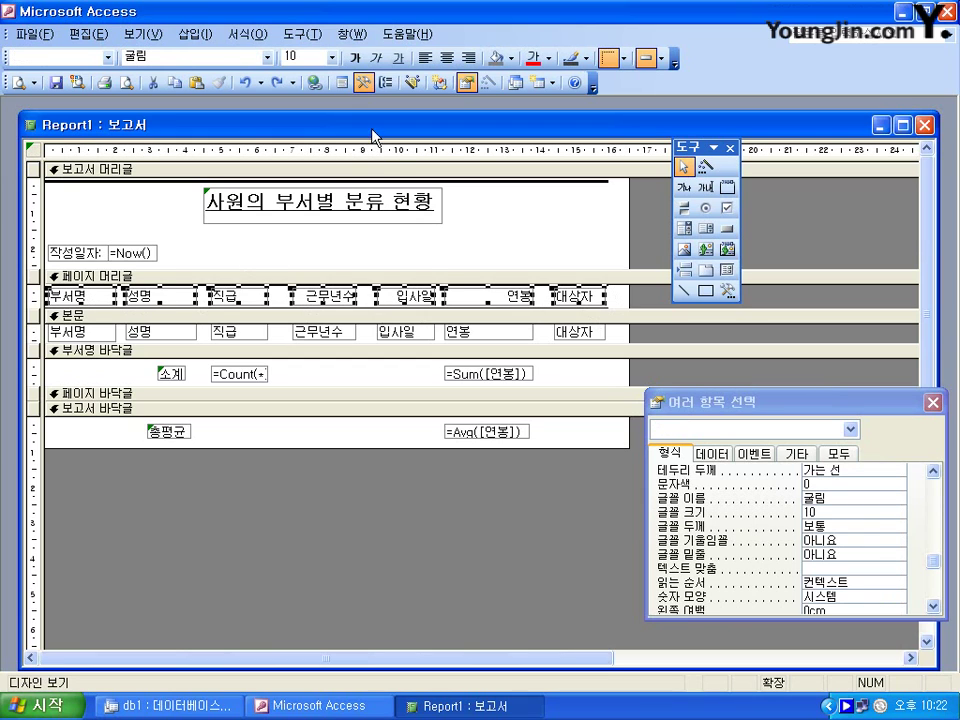
click(447, 58)
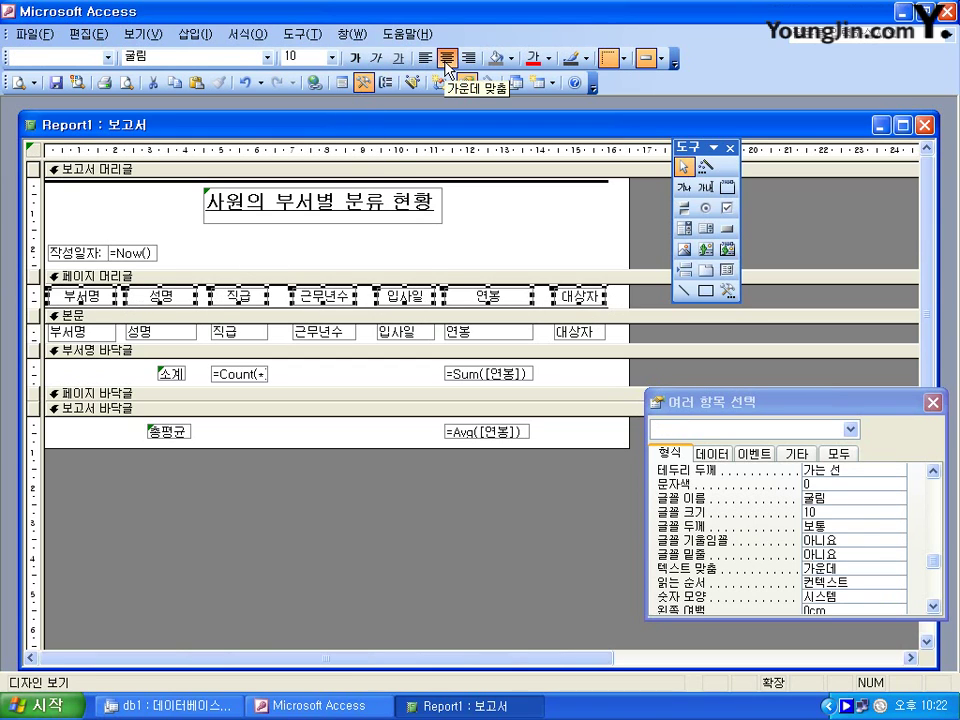
click(580, 181)
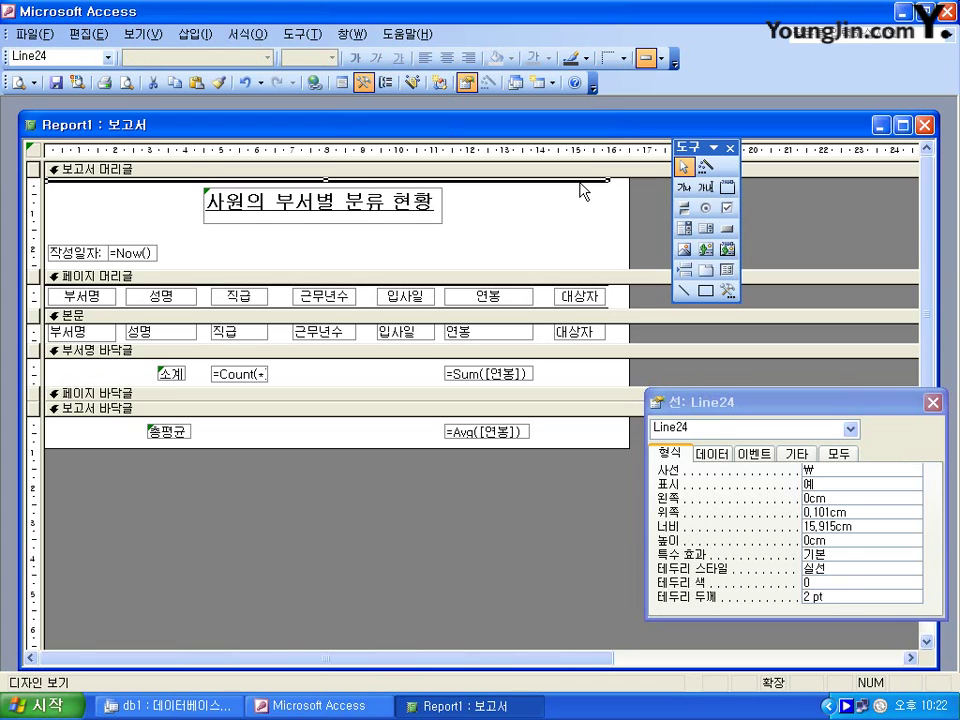
key(ctrl+r)
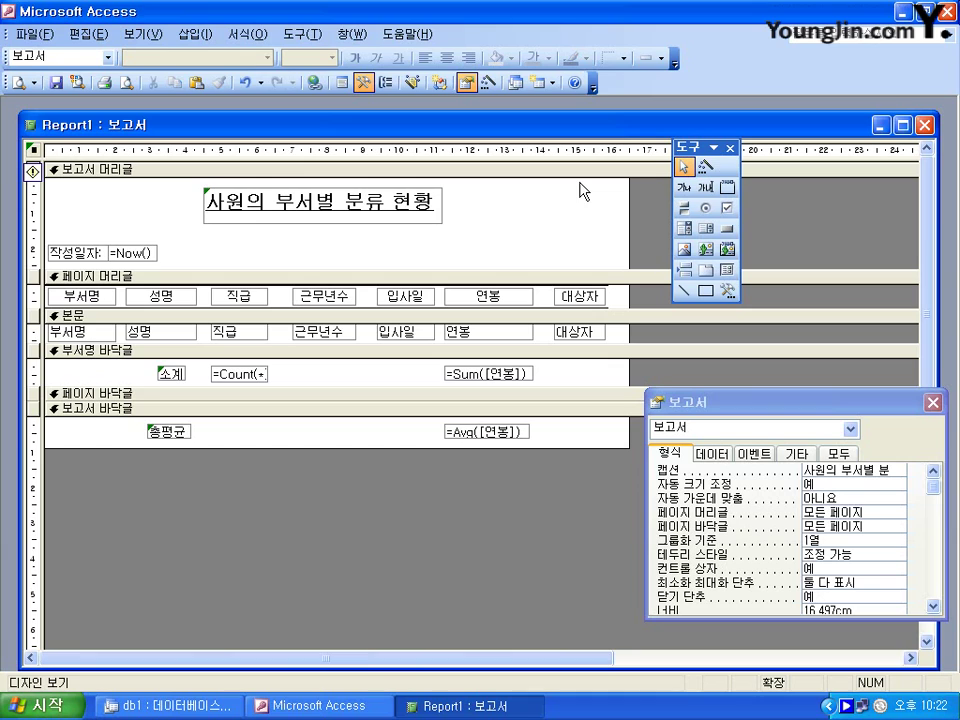
Set 테두리 두께 to 가는 선 for the lines above and below the 페이지 머리글 labels, making the section slightly taller
click(545, 288)
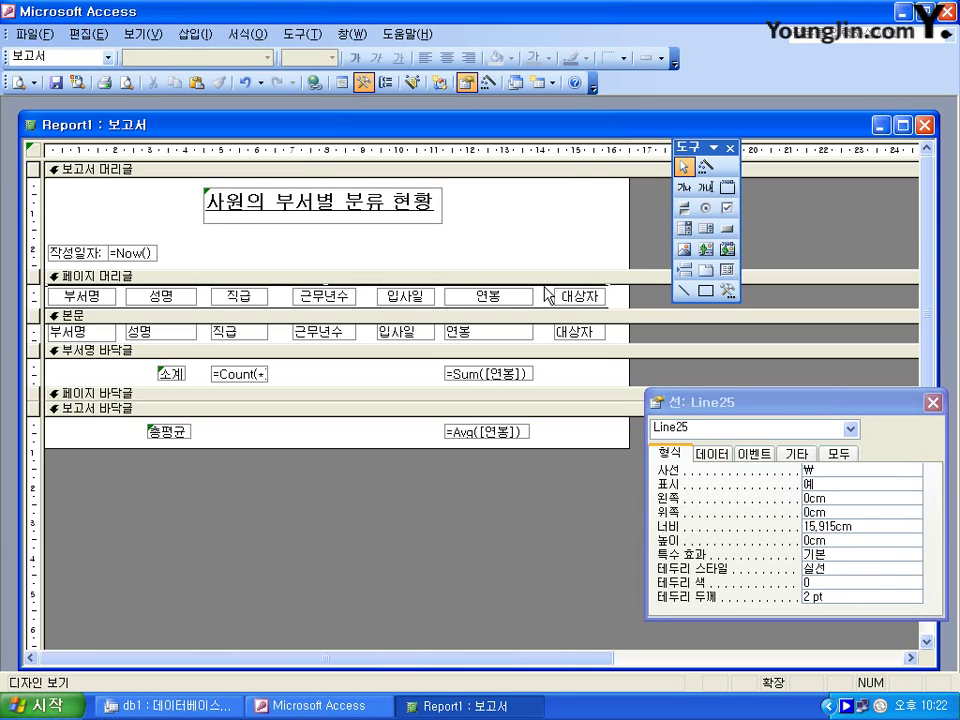
click(916, 598)
click(909, 503)
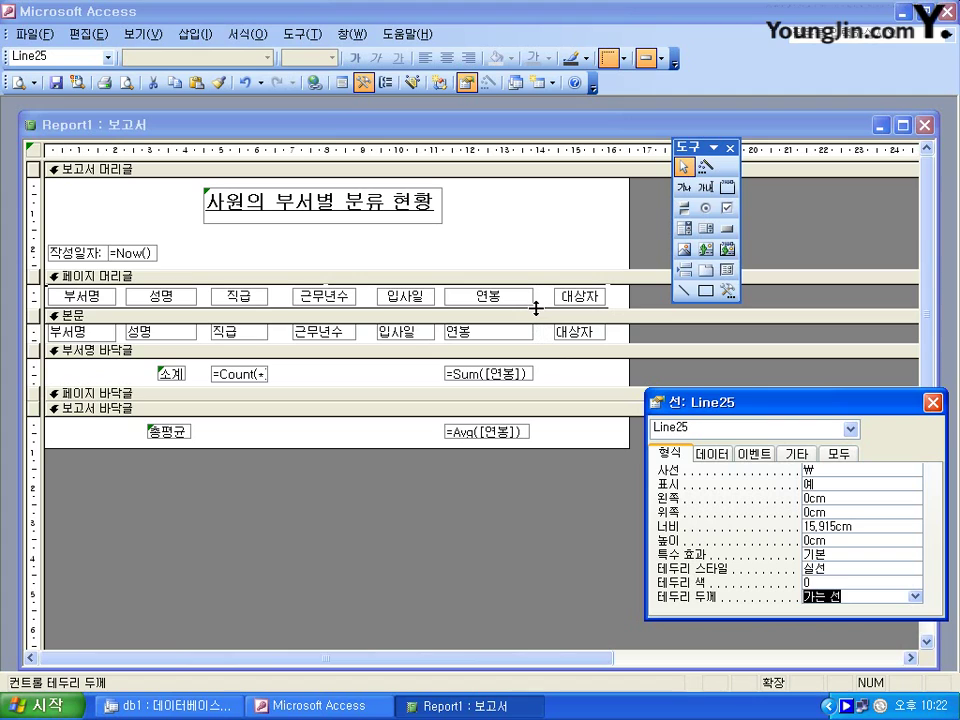
drag(536, 308, 540, 312)
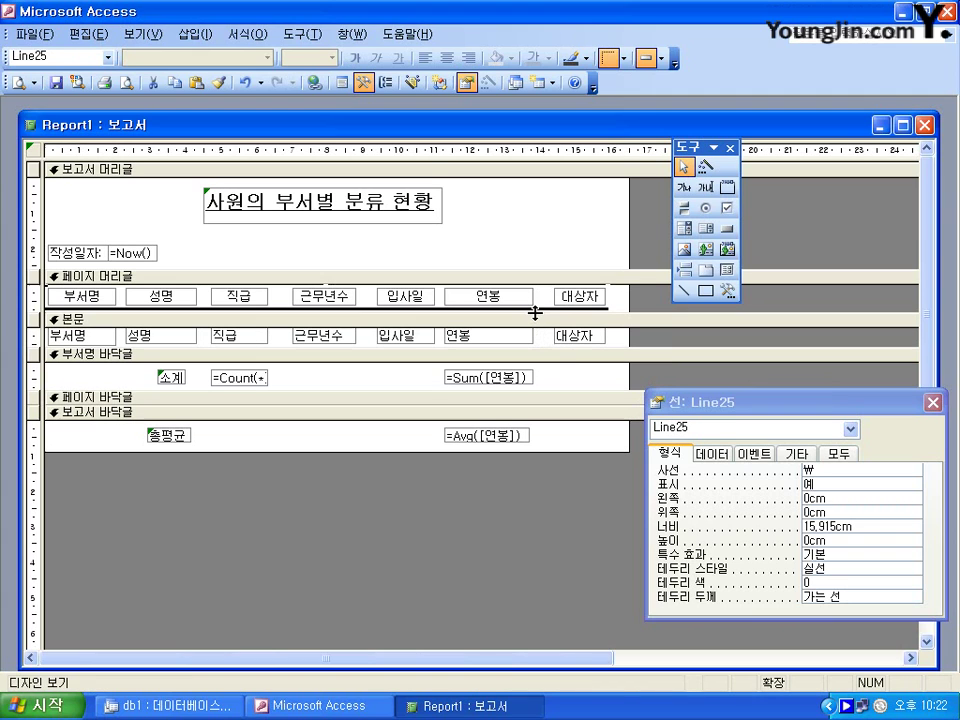
click(542, 307)
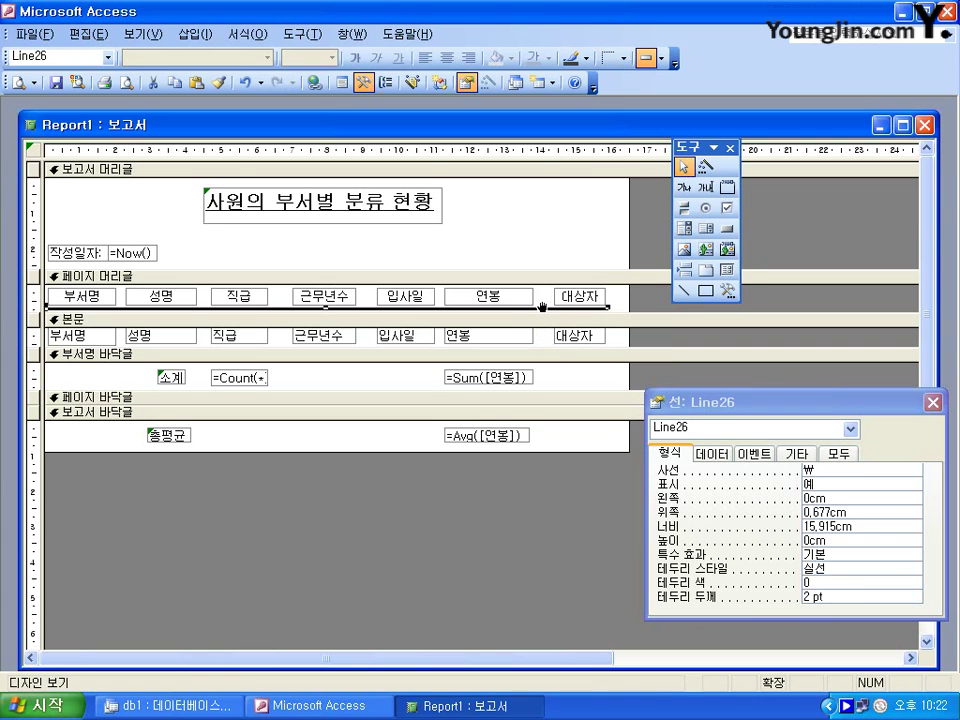
click(916, 598)
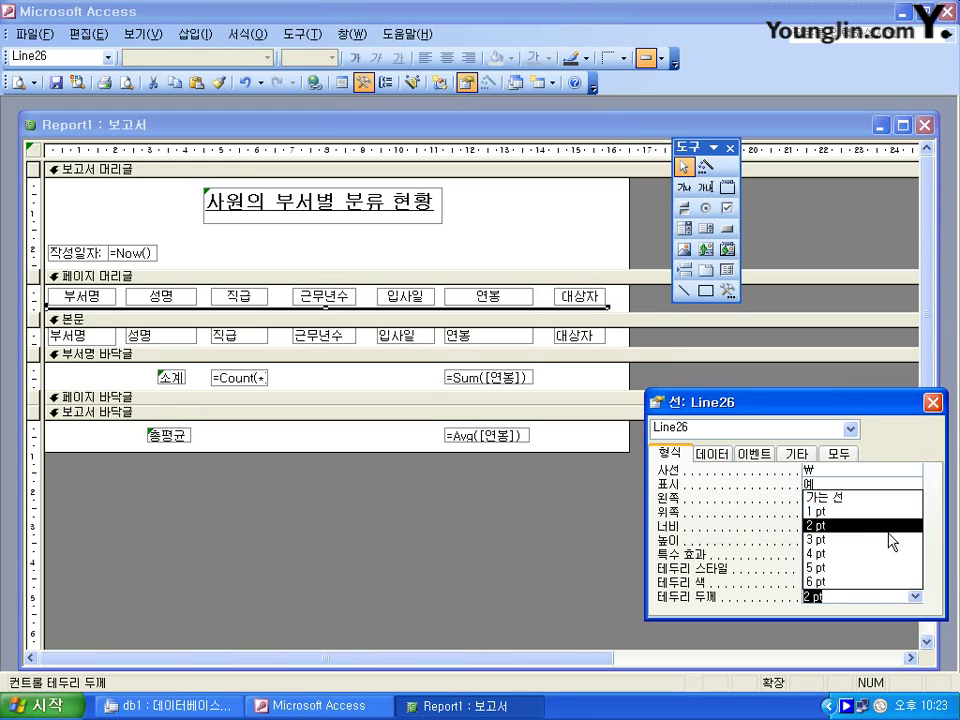
click(880, 497)
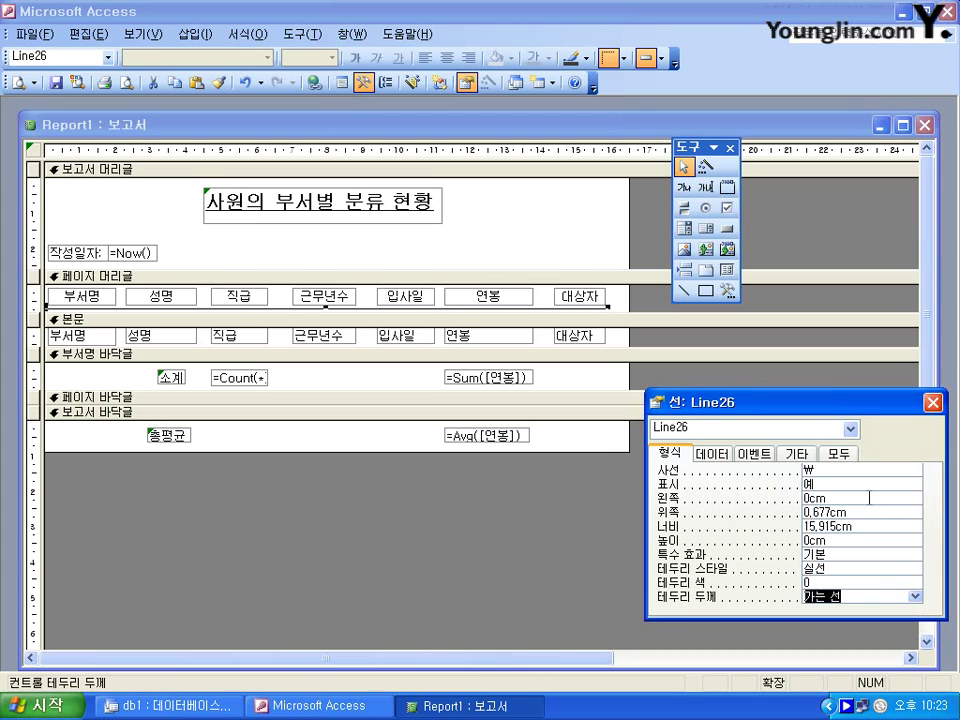
click(540, 307)
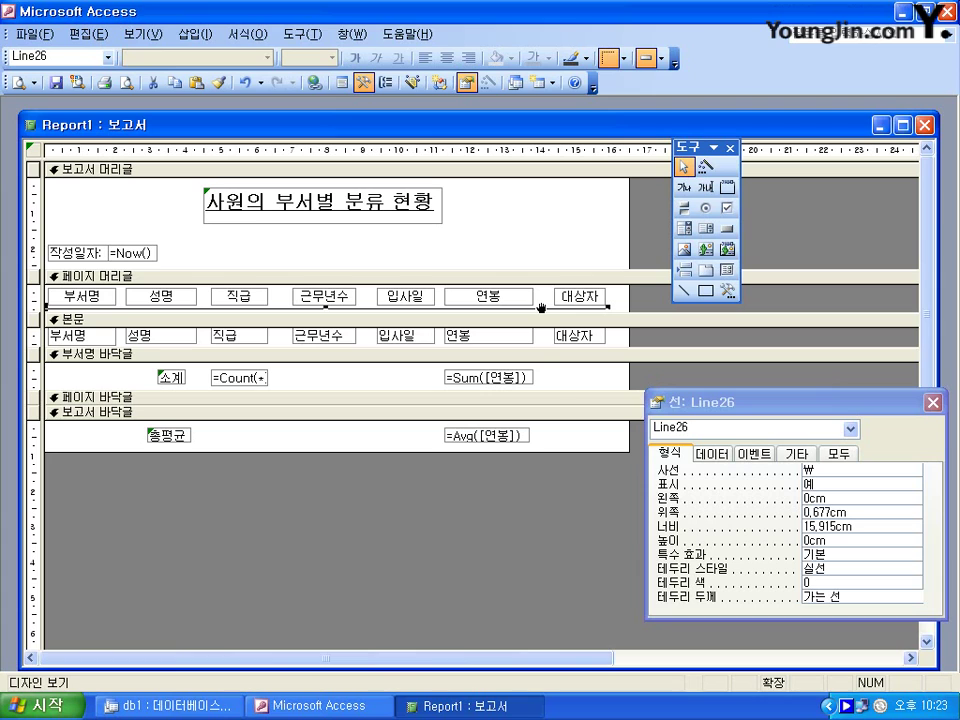
Move the line at the top of 보고서 바닥글 down below the 총평균 row, about 0.7 cm from the section's top
click(552, 378)
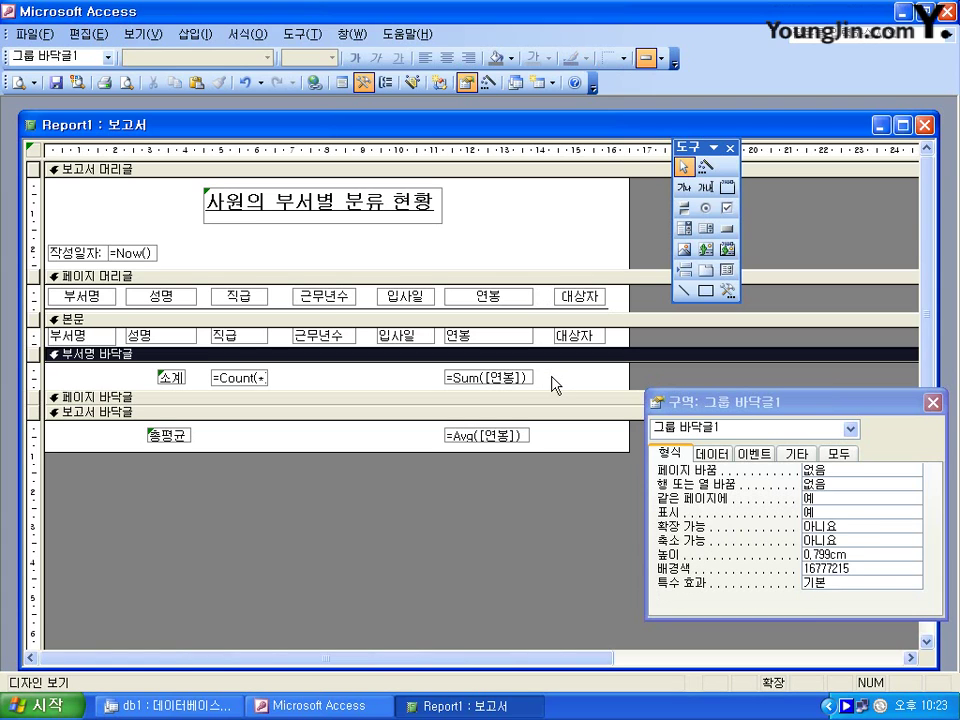
key(Tab)
key(Tab)
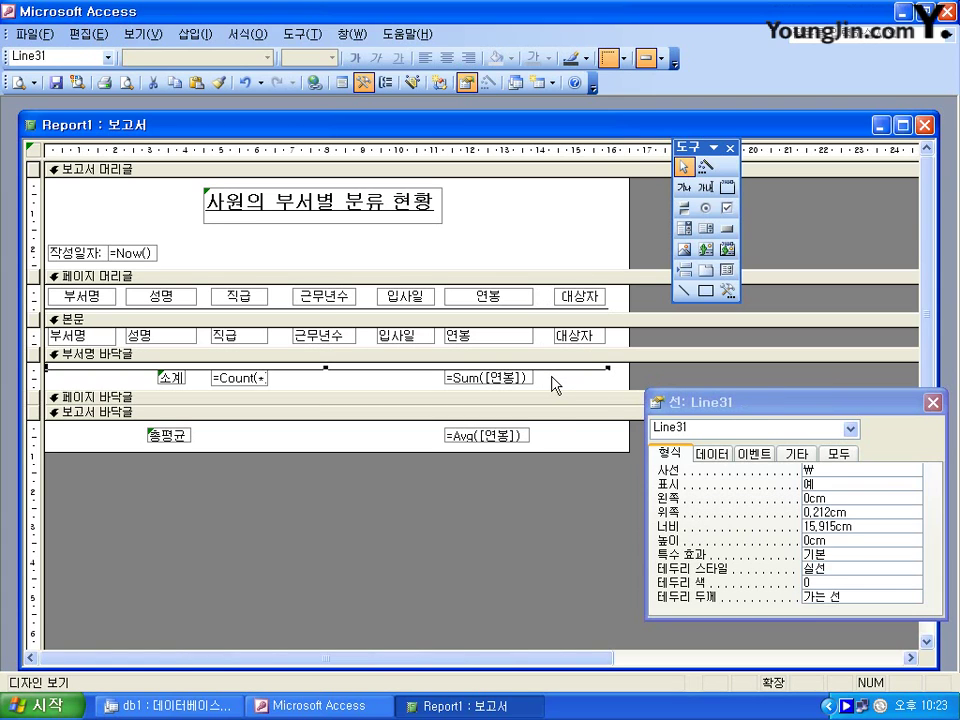
click(555, 426)
key(Tab)
click(545, 419)
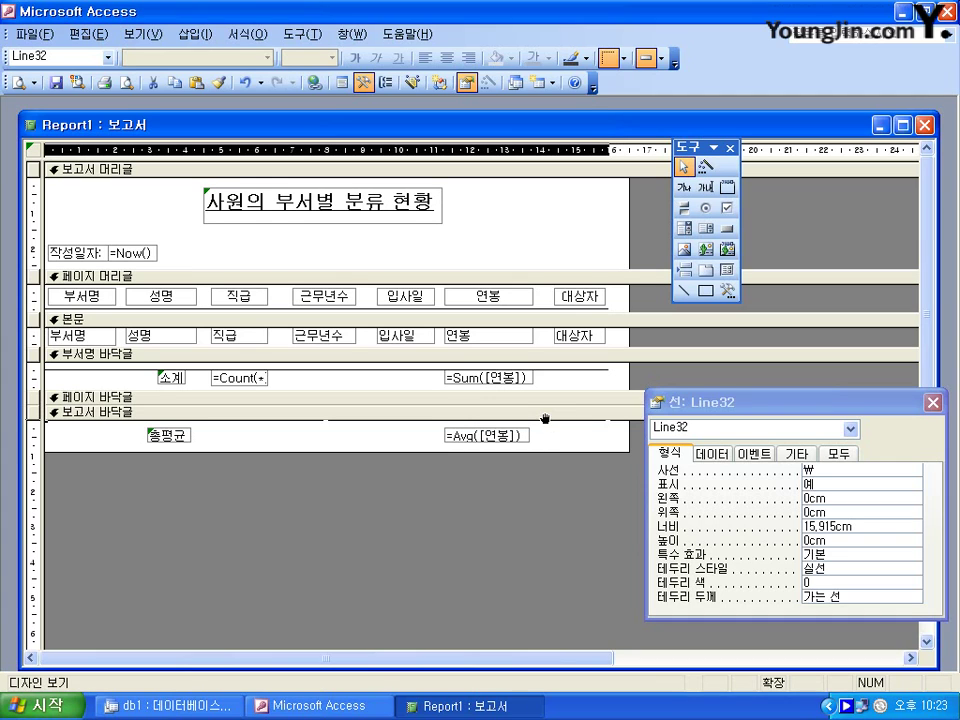
drag(545, 419, 545, 440)
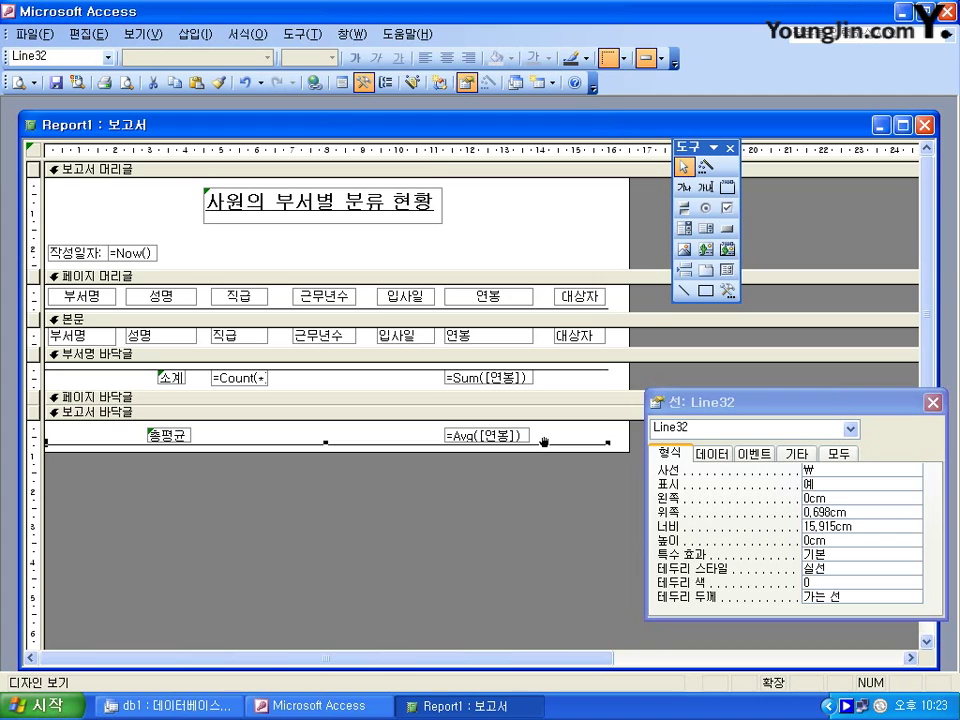
Move the line above the 소계 row up to the top edge of the 부서명 바닥글 section
click(547, 371)
mouse_move(547, 371)
mouse_down()
mouse_move(544, 386)
mouse_move(552, 364)
mouse_up()
click(553, 363)
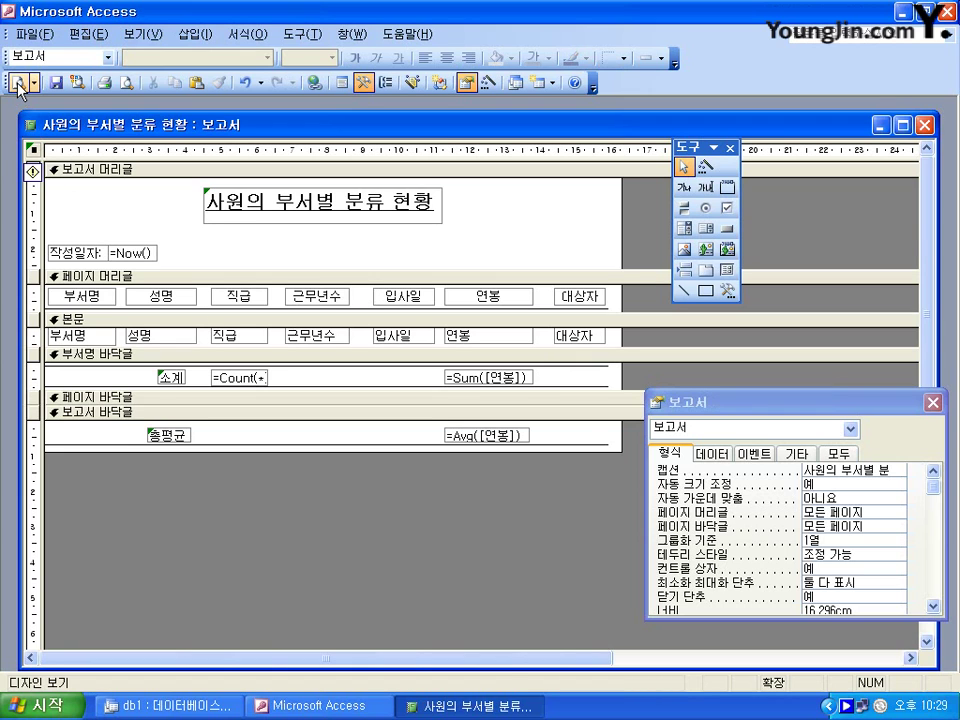
Preview the report and set its top page margin (위쪽) to 60 mm
click(18, 88)
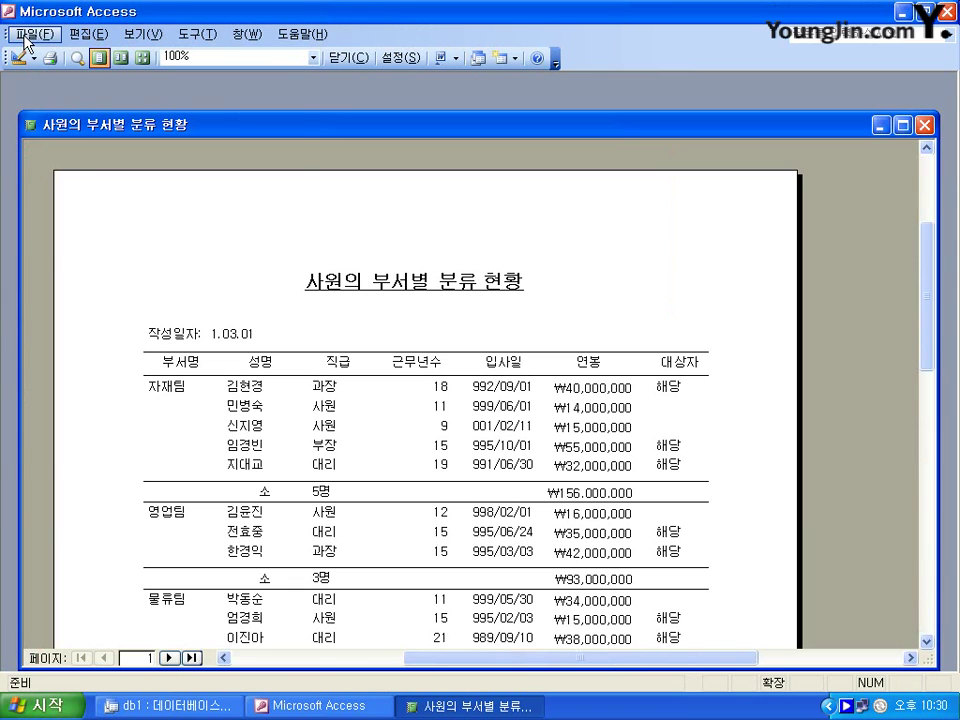
click(24, 35)
click(58, 254)
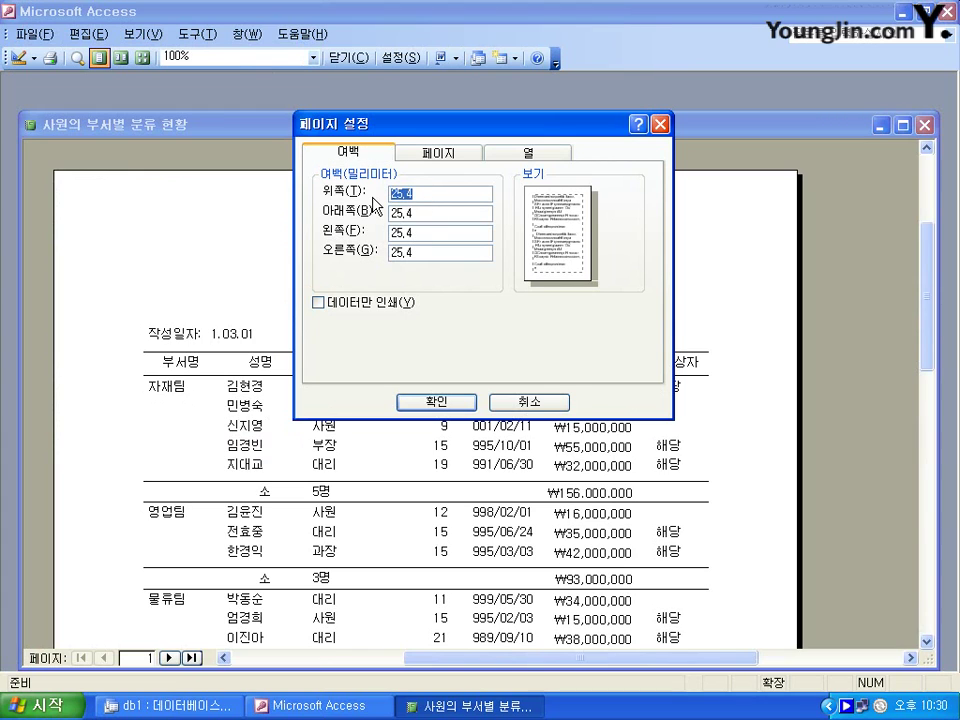
text(60)
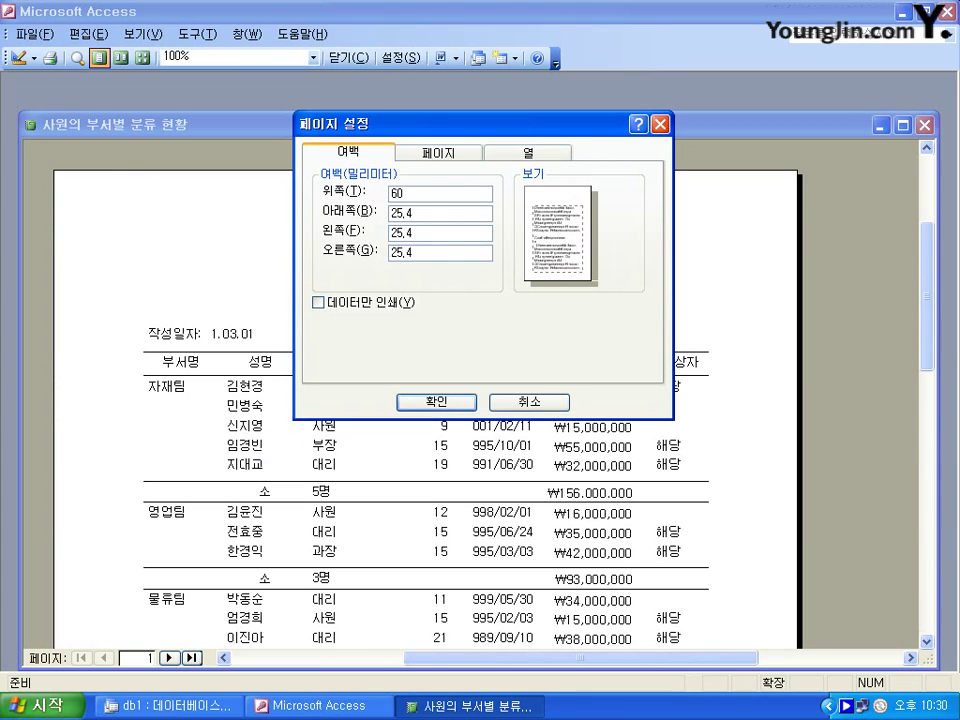
click(437, 401)
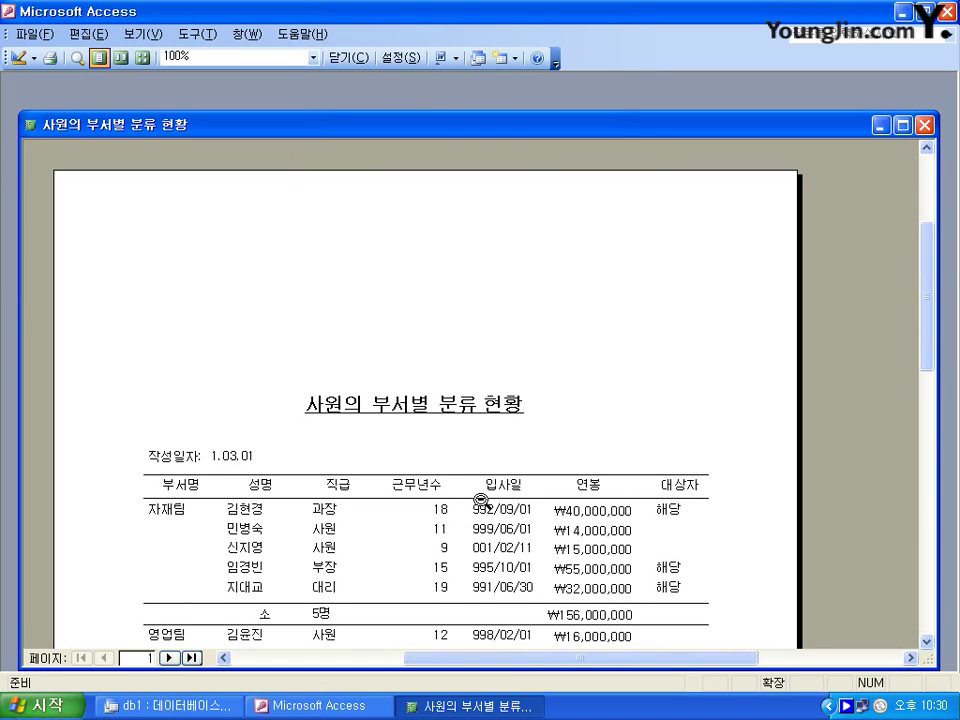
Check the second page of the report preview, go back to the first page, and return to design view
click(168, 658)
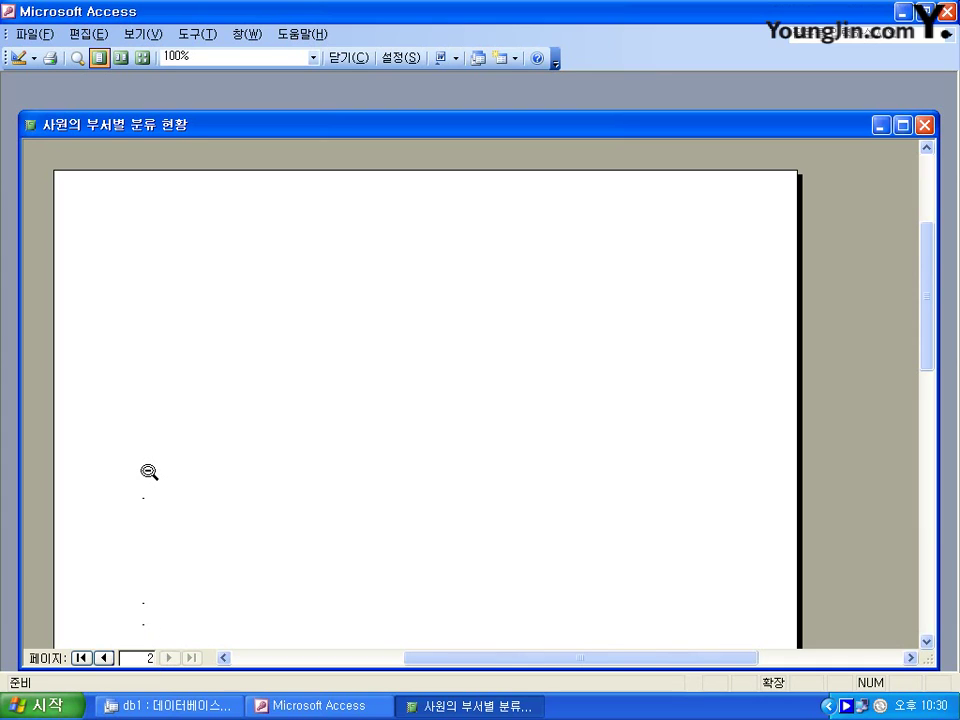
click(104, 658)
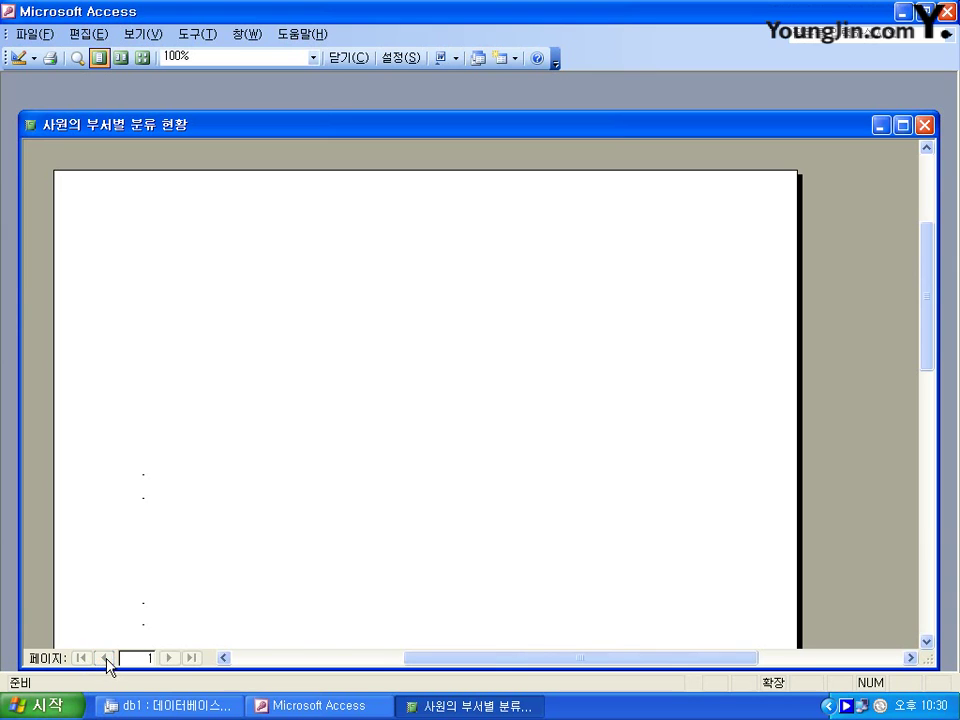
click(18, 58)
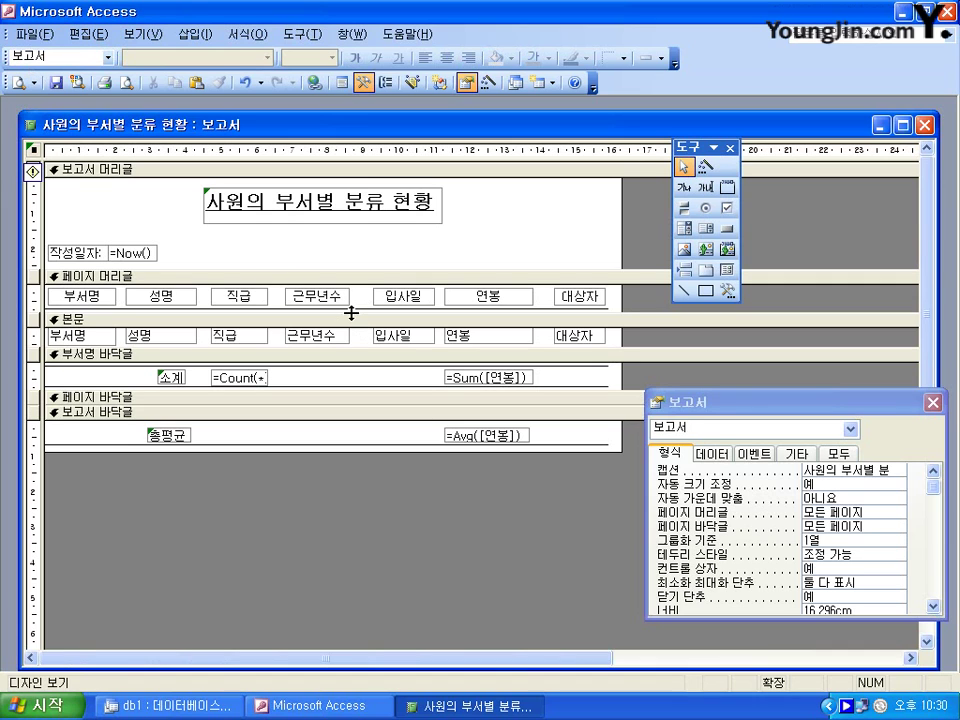
Widen the =Now() text box to the right, and extend the 입사일 text box and its 페이지 머리글 label to the left
click(146, 252)
click(146, 252)
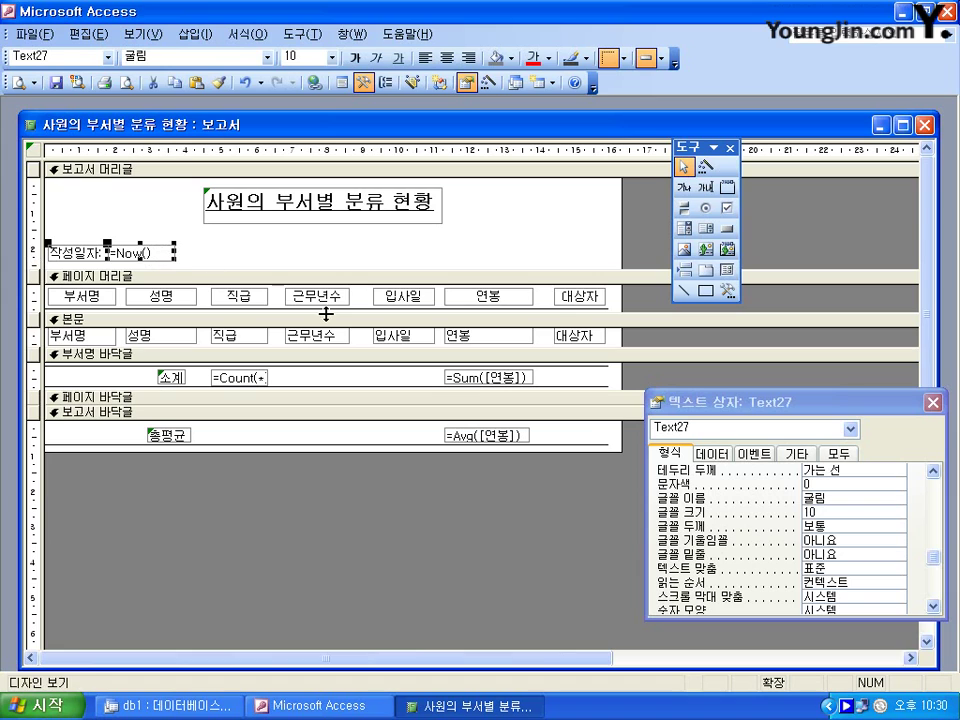
click(378, 335)
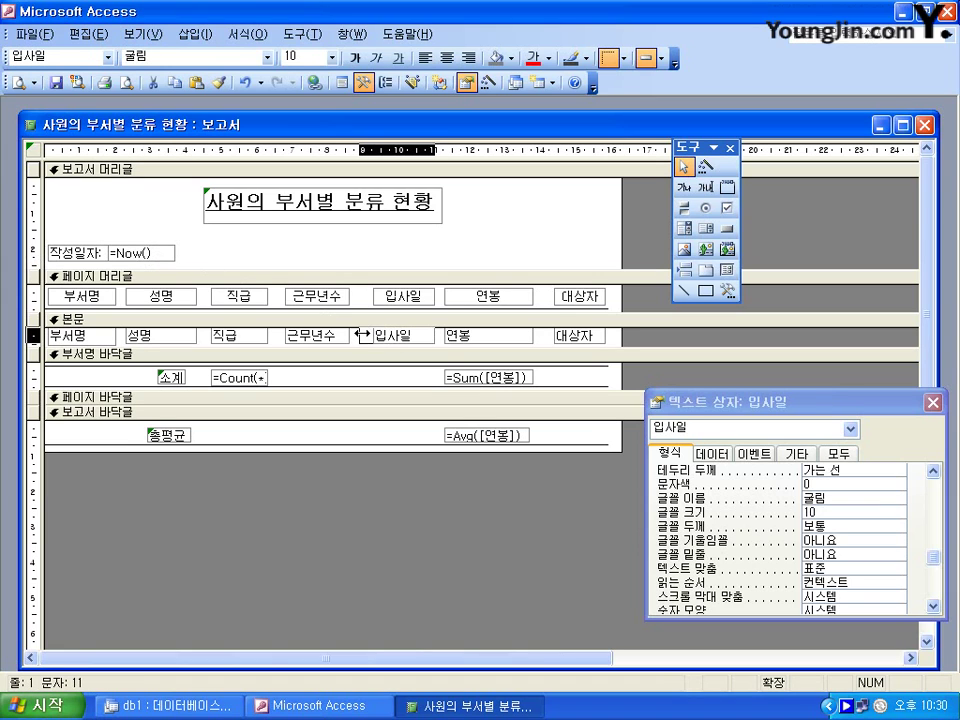
click(374, 296)
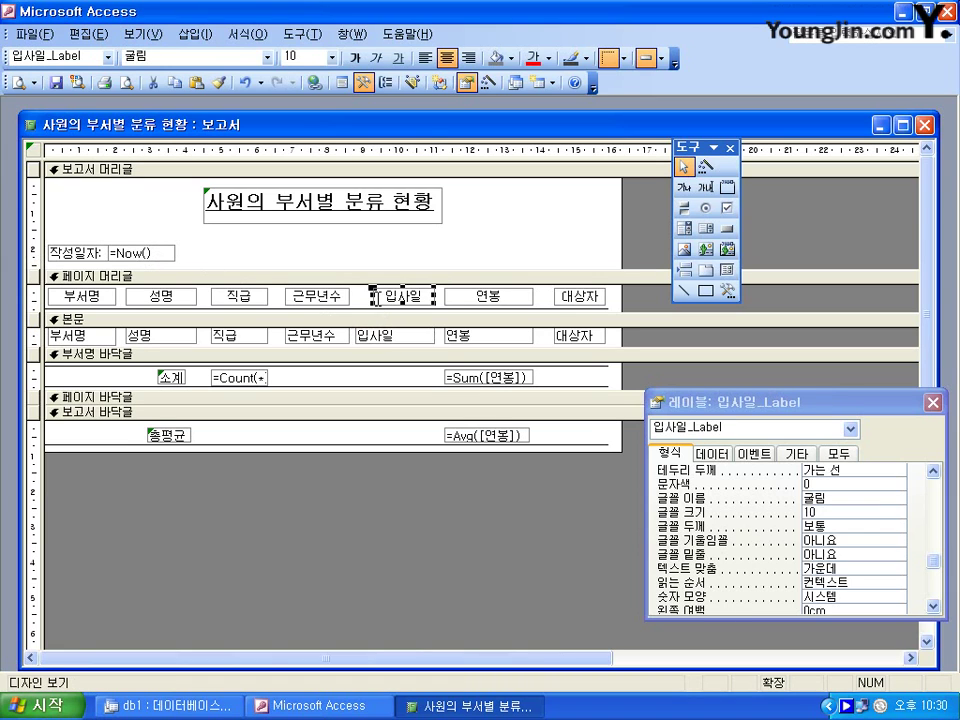
click(372, 296)
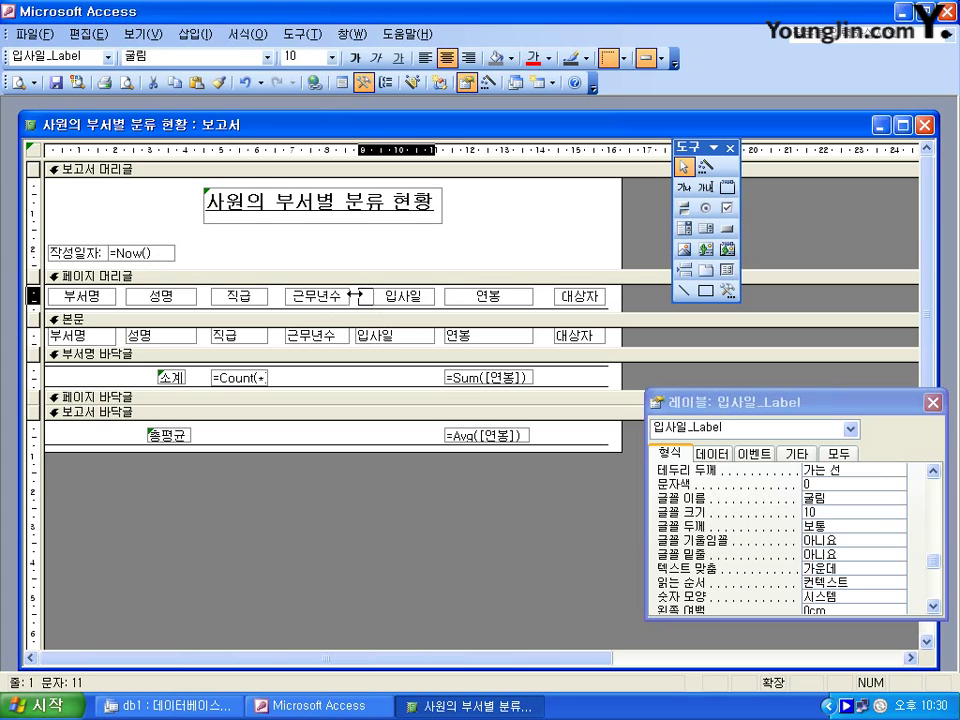
click(356, 296)
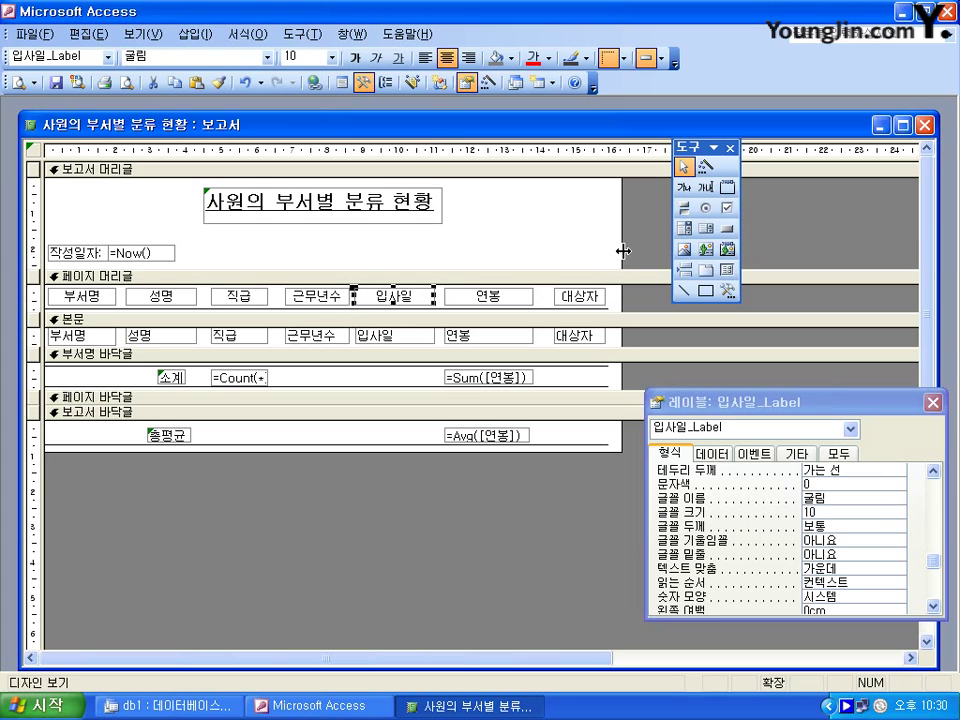
Narrow the report to the right end of its lines, and shorten all horizontal lines slightly from their right end
drag(623, 251, 608, 251)
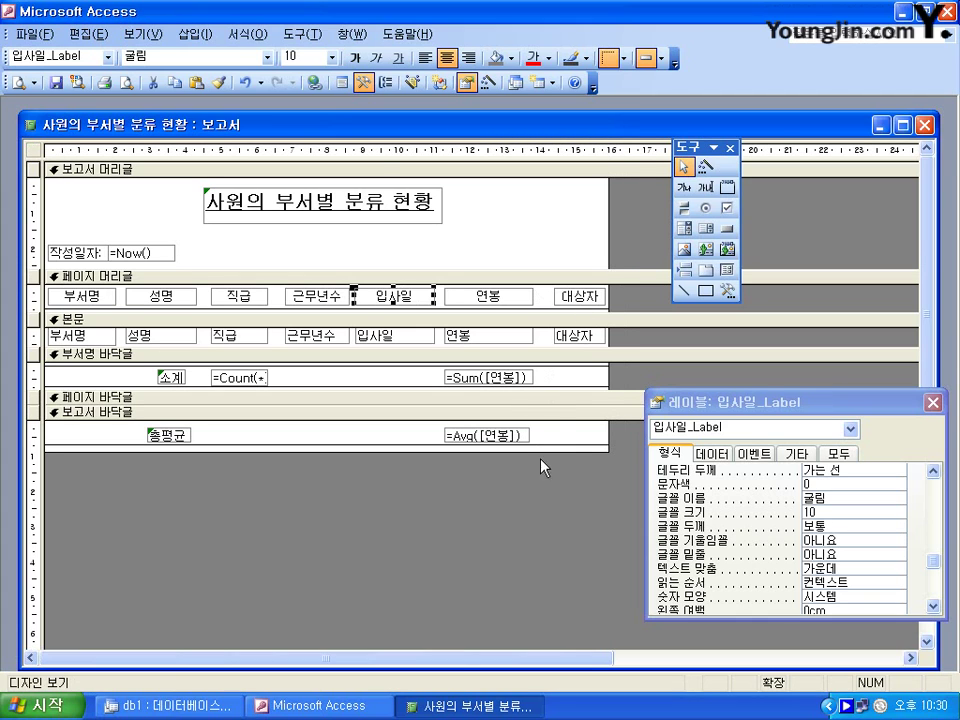
drag(551, 476, 546, 268)
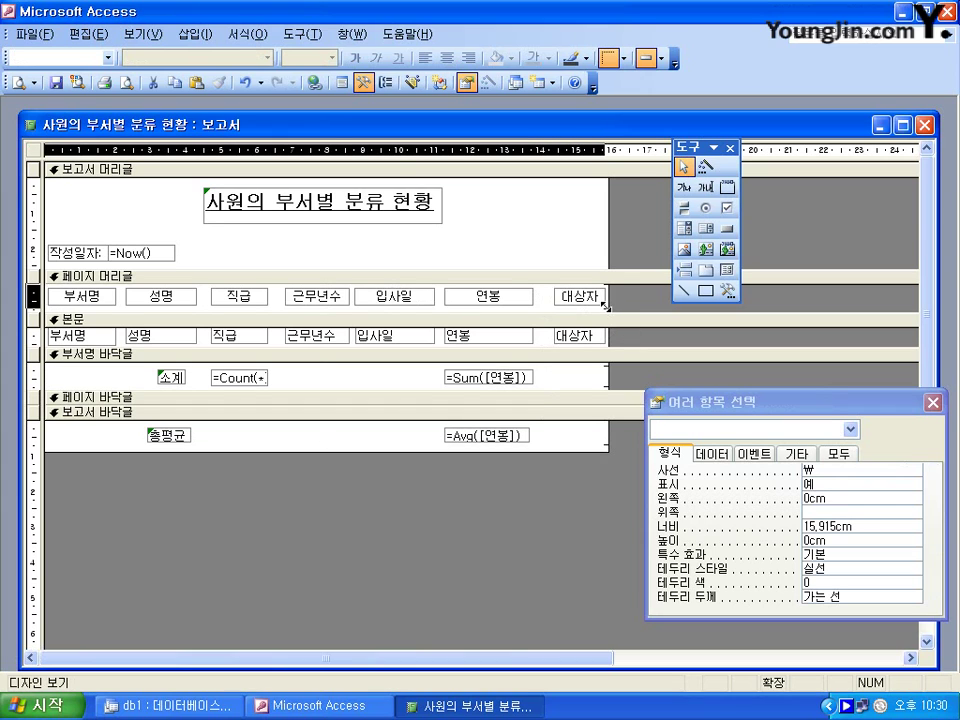
click(596, 250)
Shift the 대상자 label in 페이지 머리글 and its 본문 text box slightly to the left, and check the result in print preview
click(592, 296)
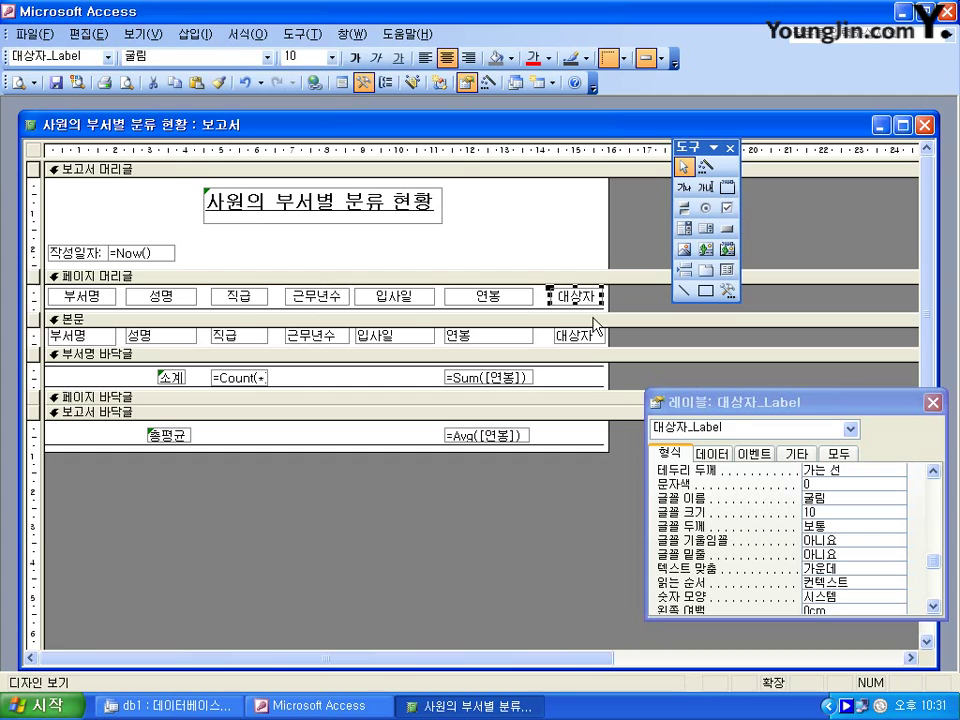
click(594, 337)
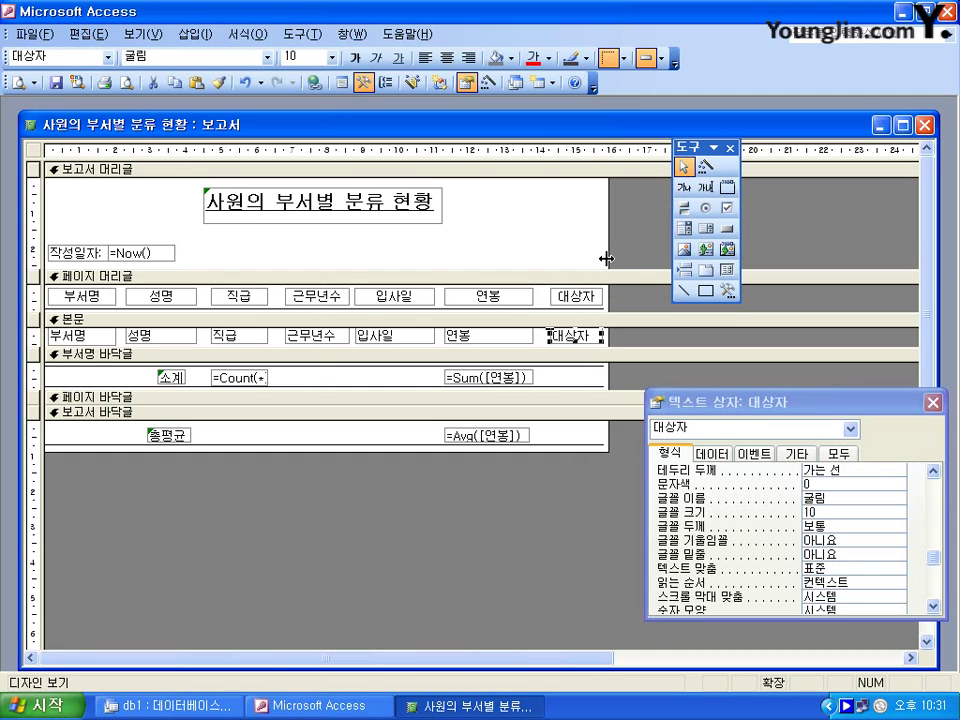
click(16, 82)
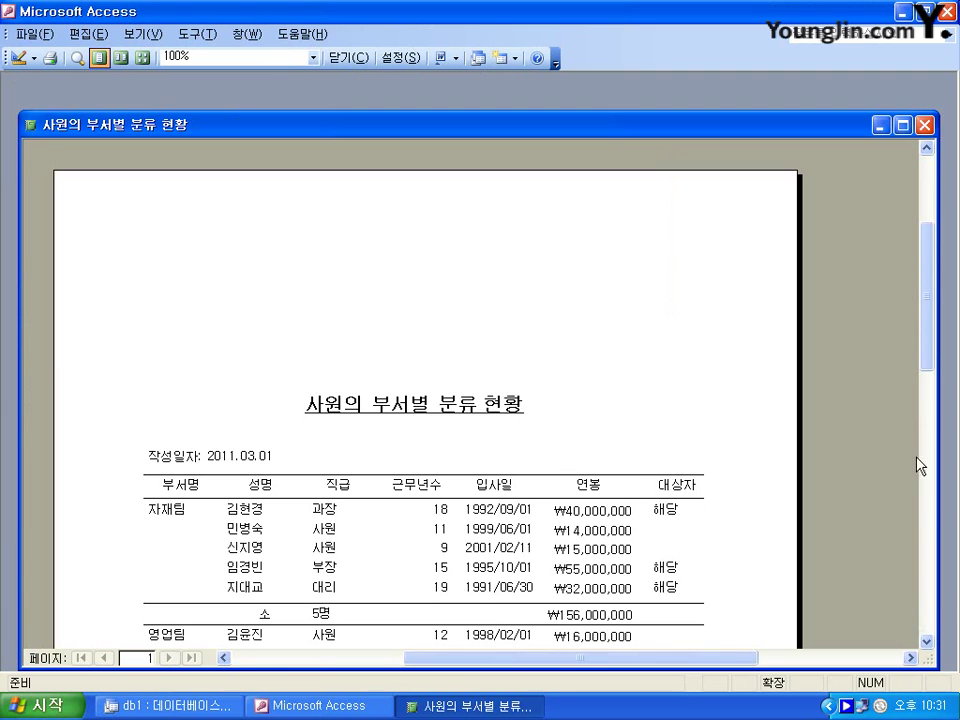
drag(928, 358, 928, 442)
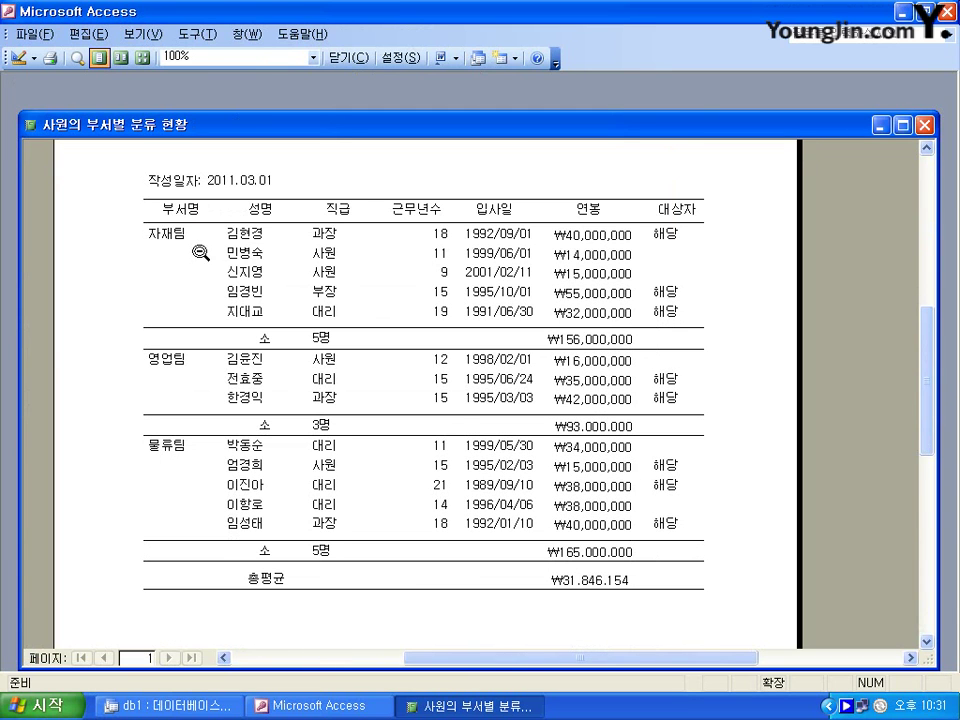
click(15, 60)
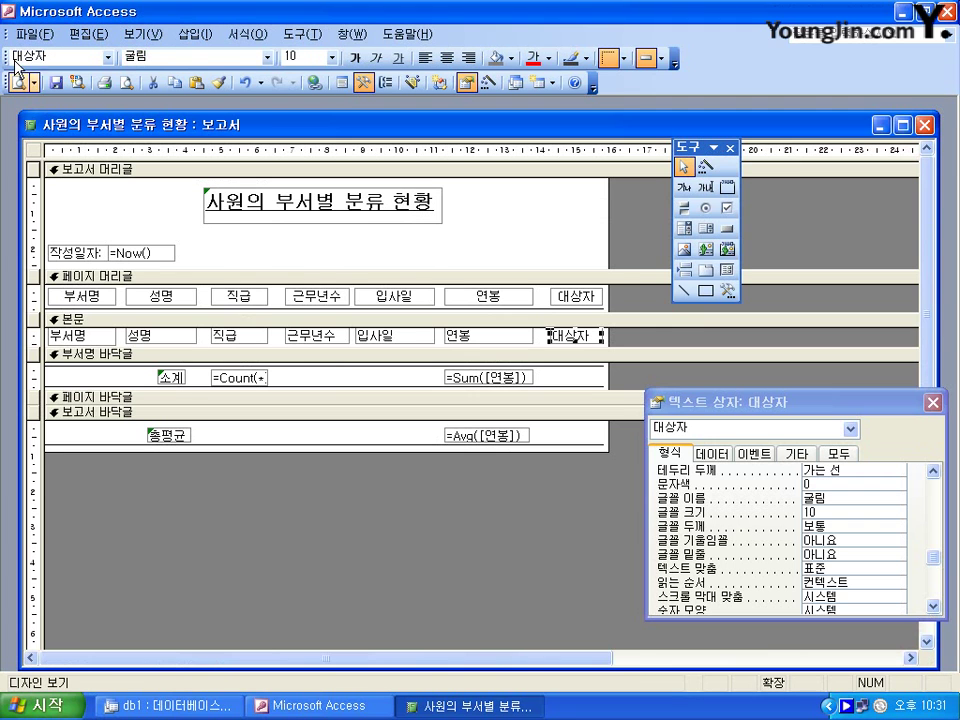
Widen the 소계 label in the 부서명 바닥글 slightly to the left and check it in print preview
click(168, 376)
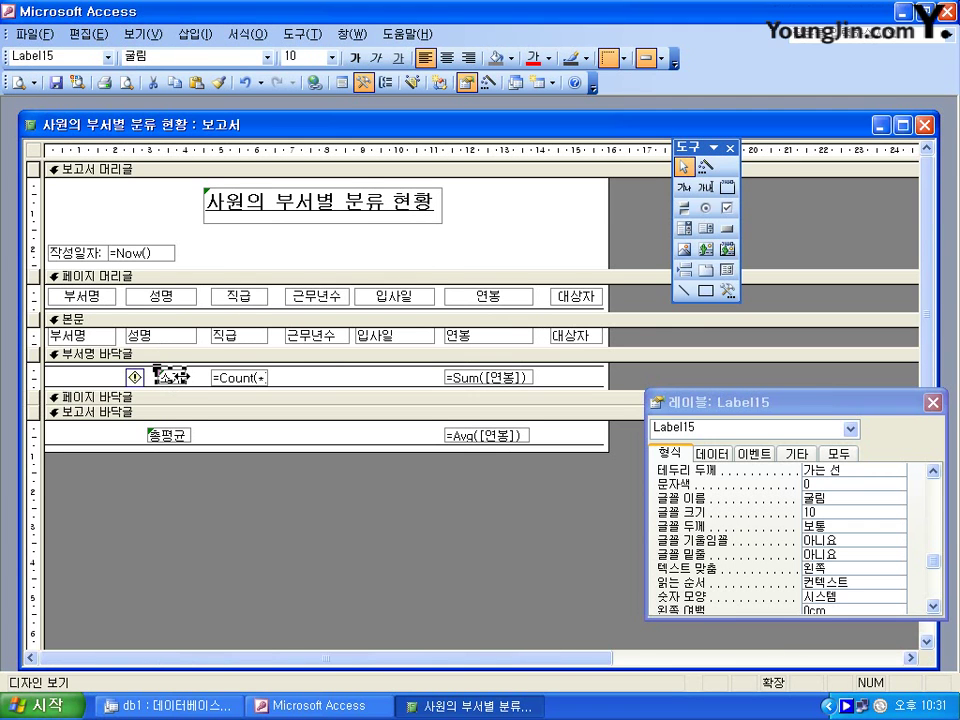
click(166, 376)
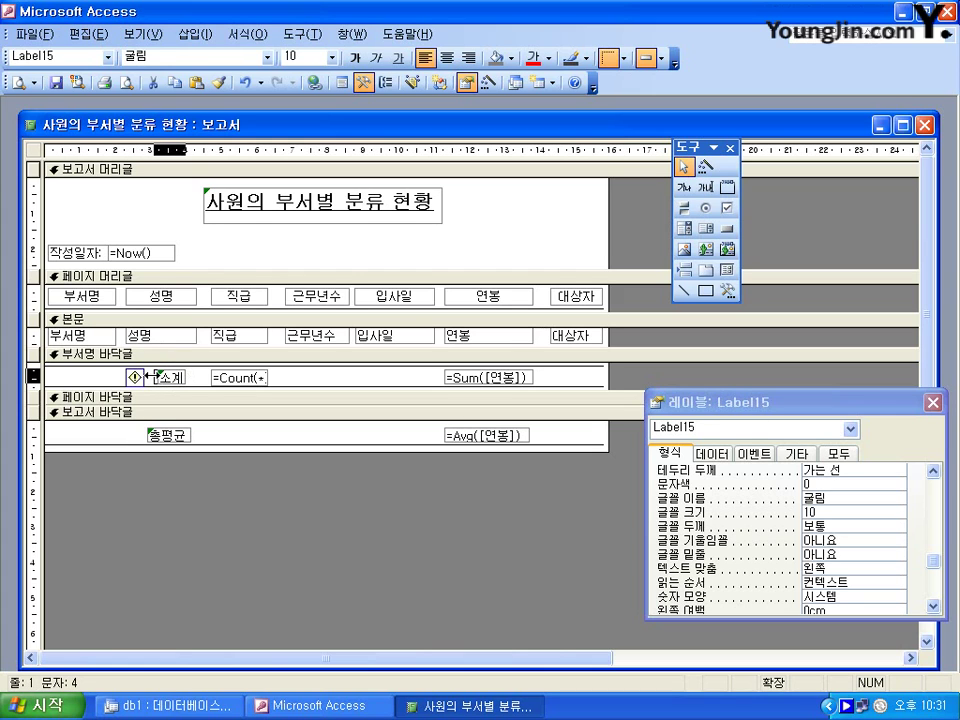
click(153, 378)
click(18, 82)
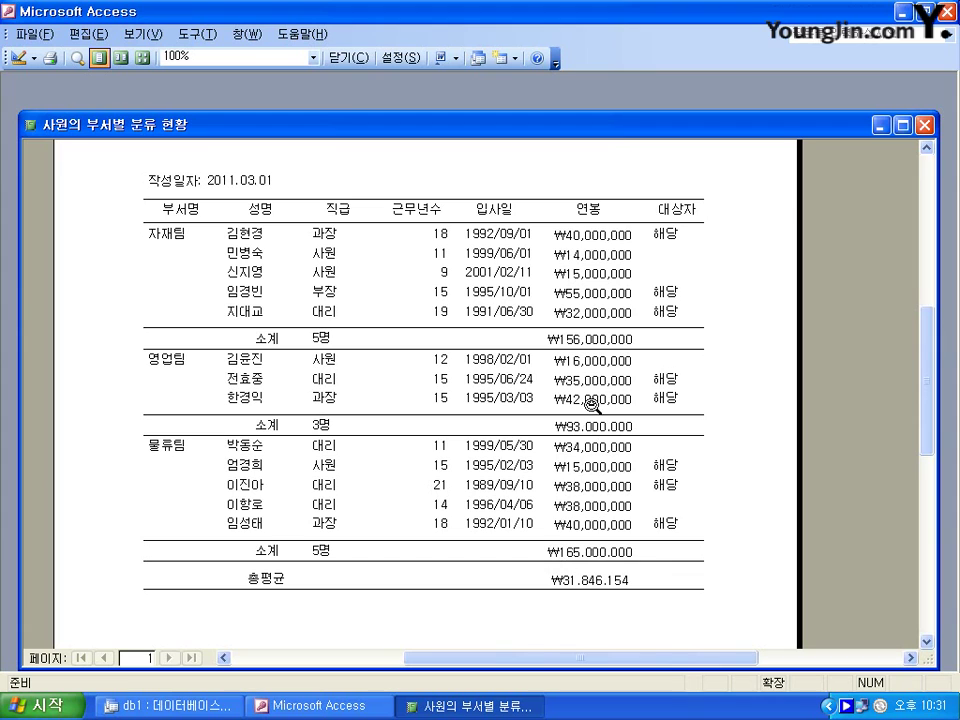
click(16, 62)
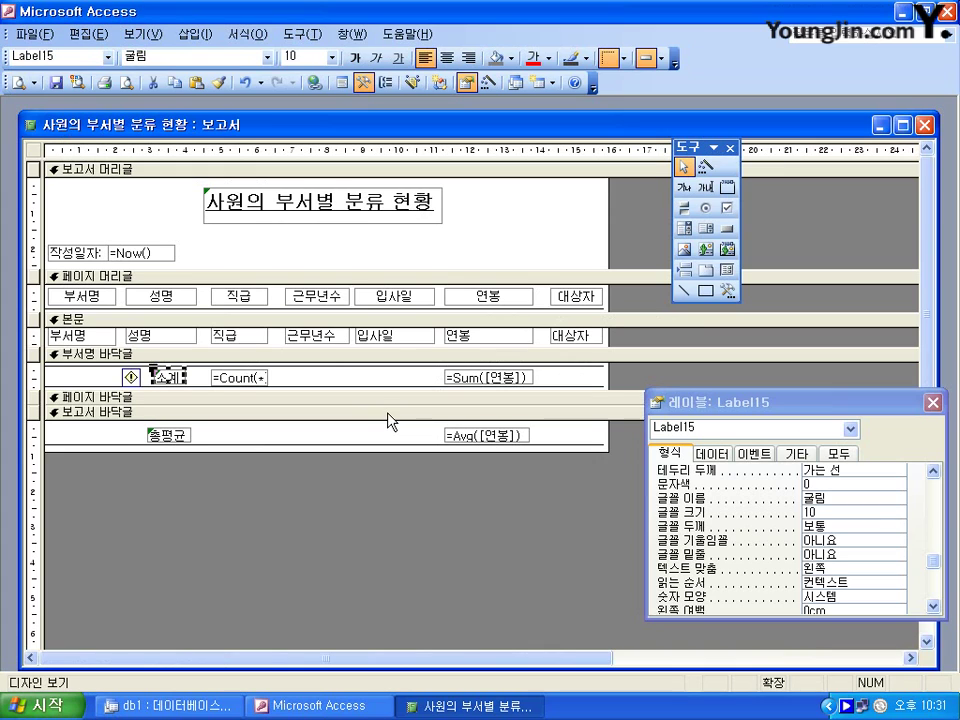
Make the 부서명 바닥글 section slightly taller and lower its 소계 label, =Sum([연봉]) box and bottom line slightly
click(168, 378)
key(Return)
click(483, 376)
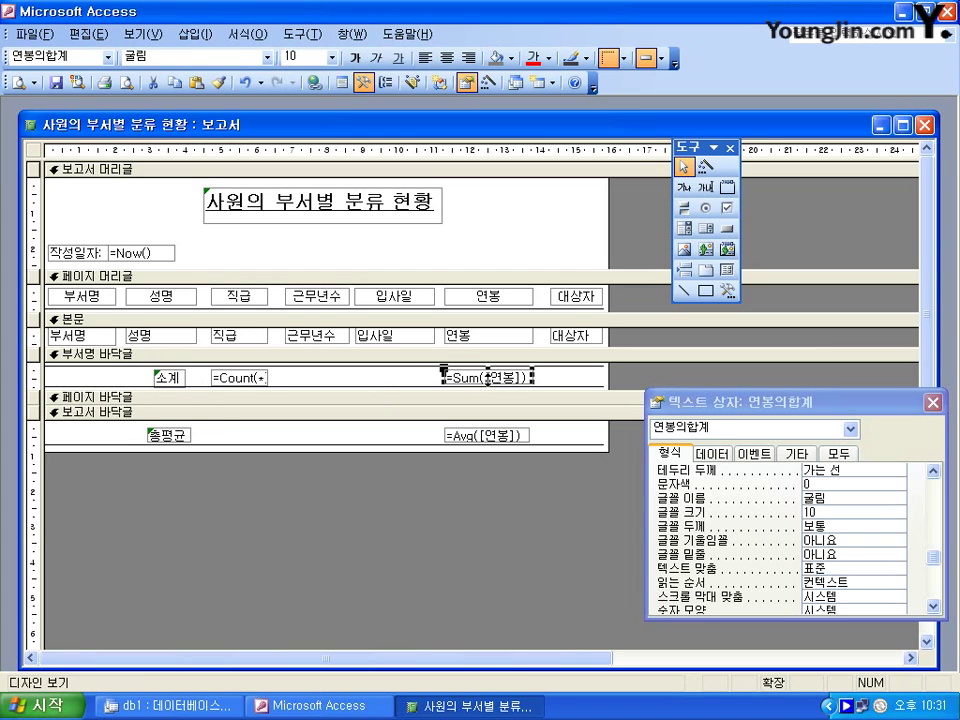
click(486, 377)
drag(388, 389, 387, 394)
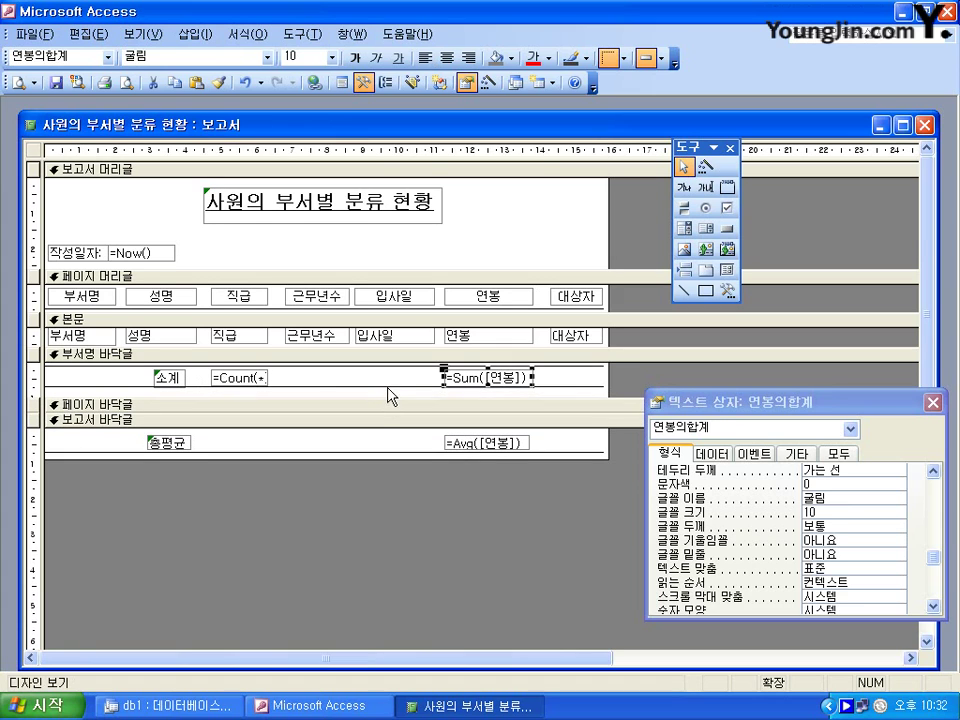
click(388, 388)
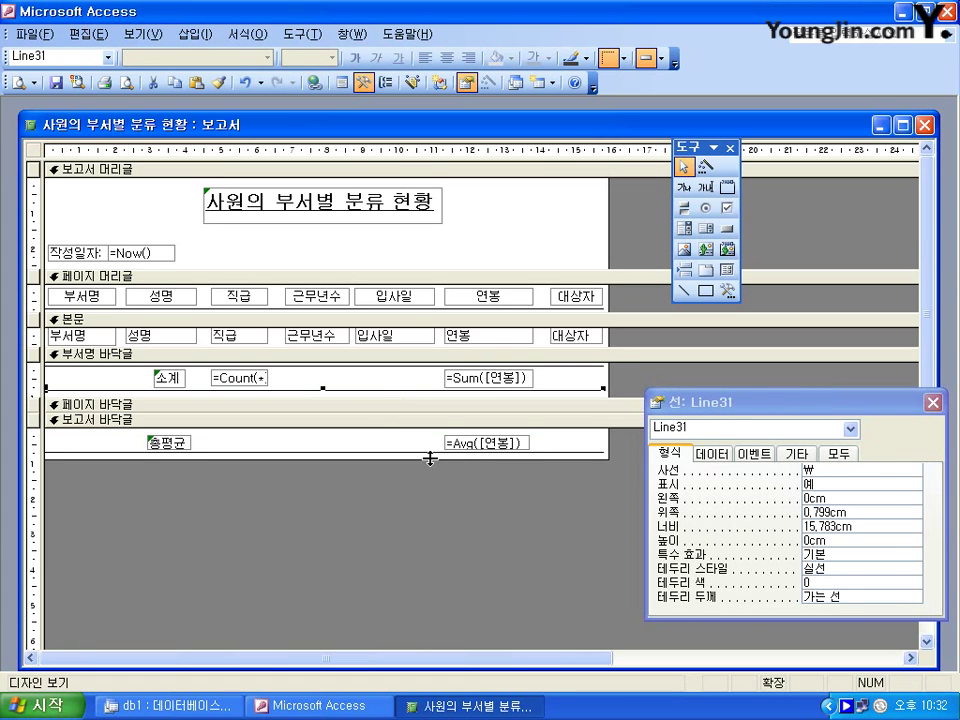
Move the =Avg([연봉]) text box and the 총평균 label slightly up within the 보고서 바닥글
click(460, 447)
click(460, 443)
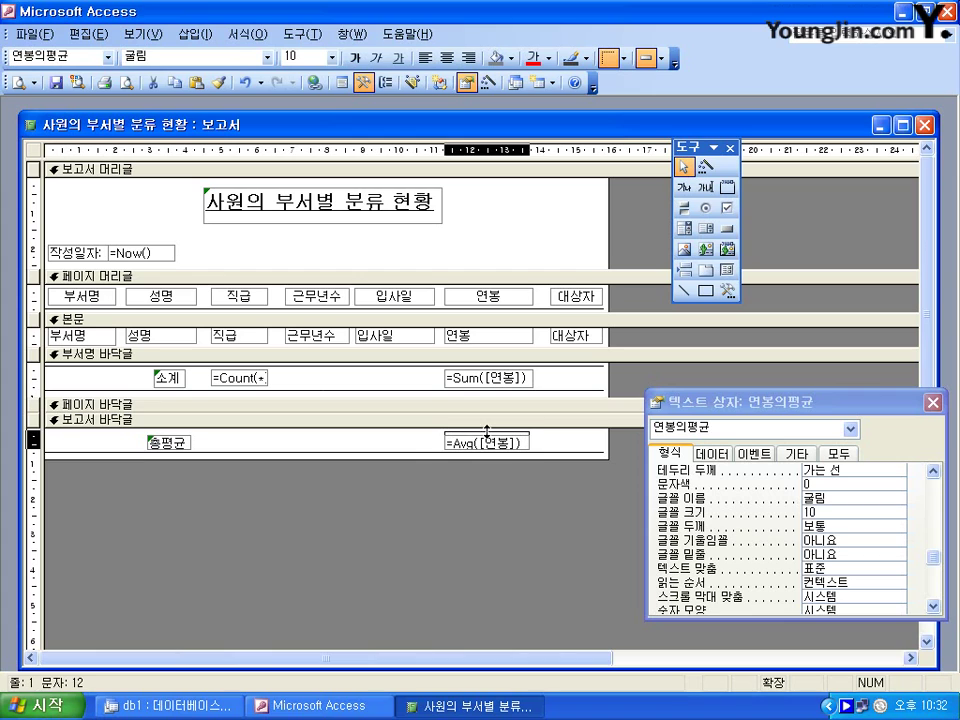
key(Escape)
click(170, 442)
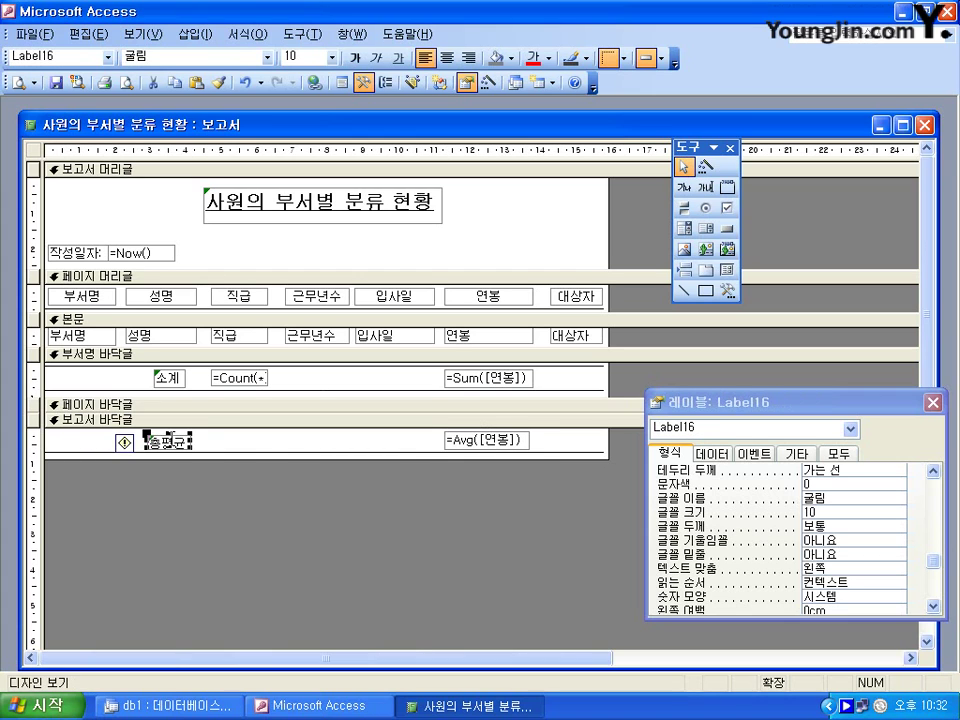
click(168, 440)
key(Escape)
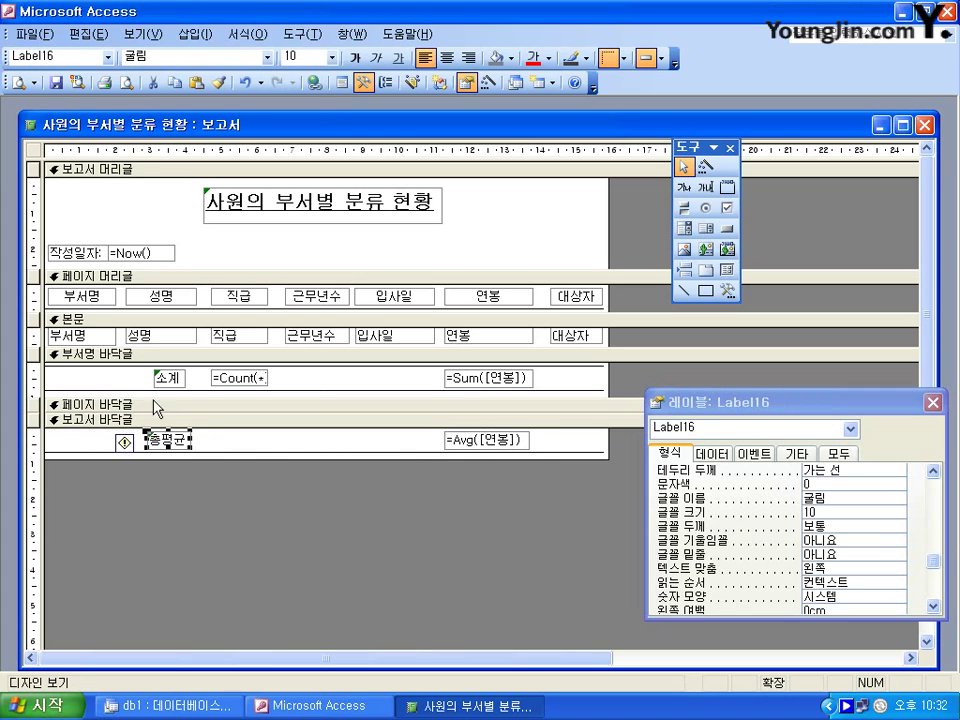
Check the spacing in print preview, return to design view, and close the report, saving its design changes
click(17, 82)
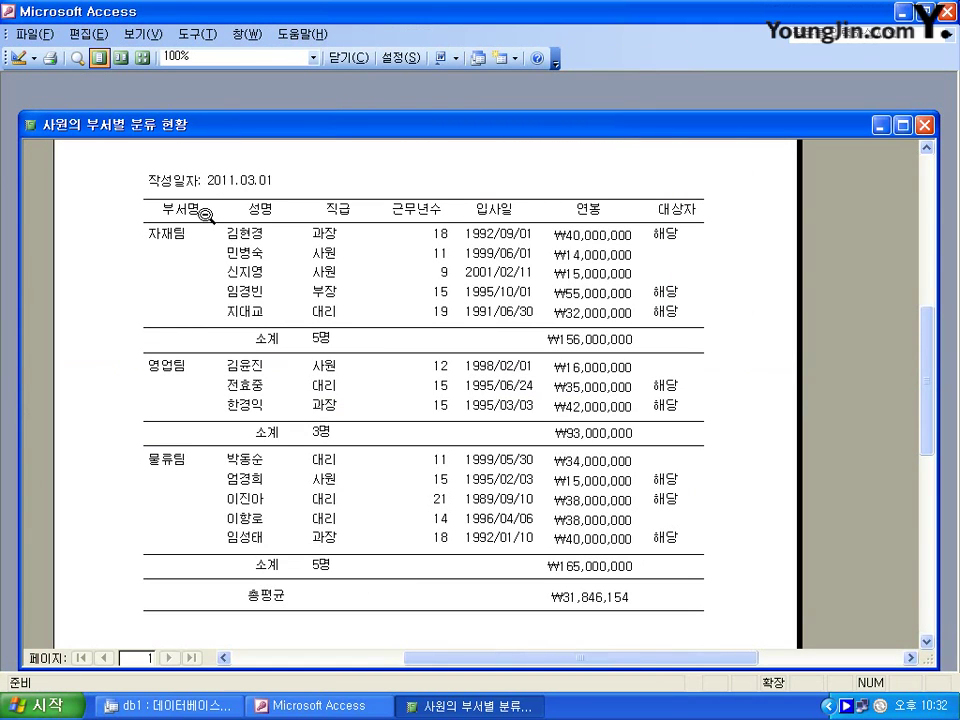
click(17, 62)
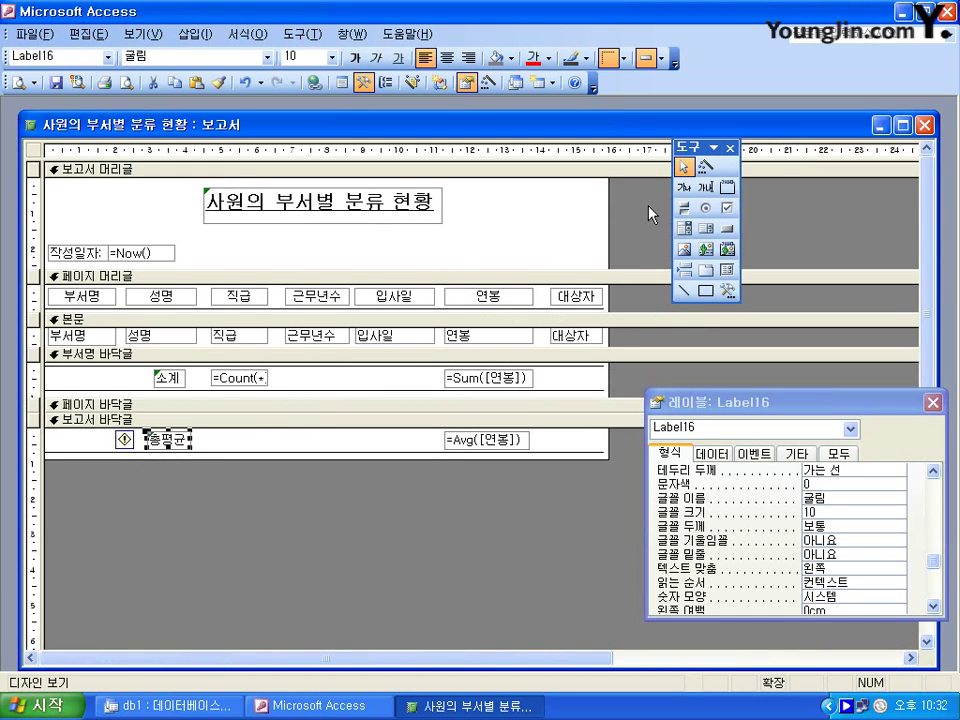
click(924, 125)
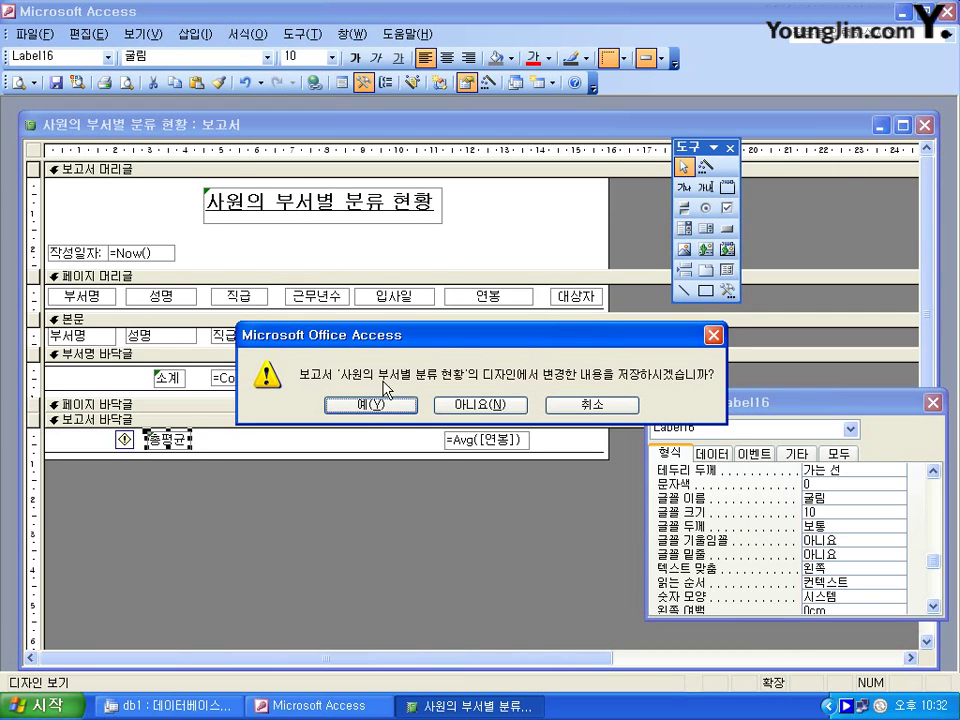
click(360, 402)
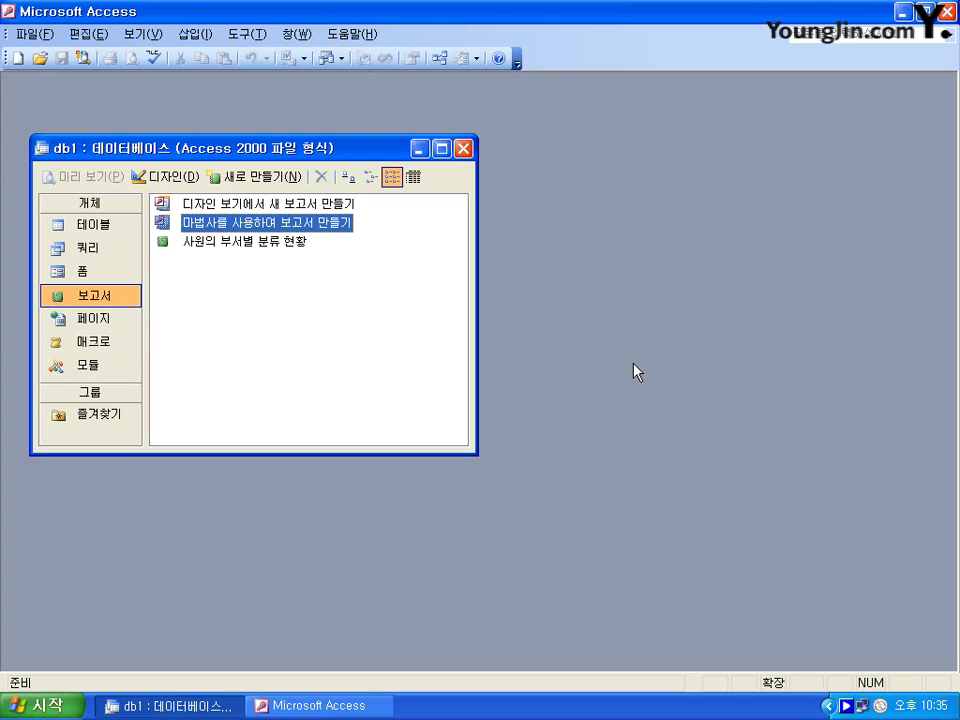
Open Form1 in form view and check its page setup margins without changing them
click(103, 277)
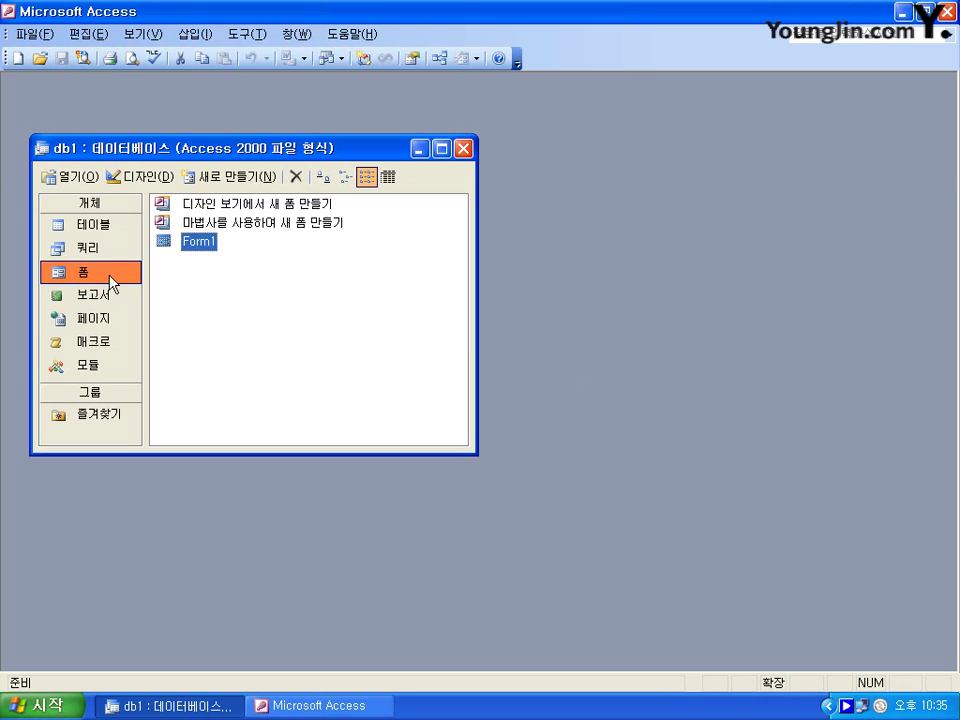
double_click(198, 242)
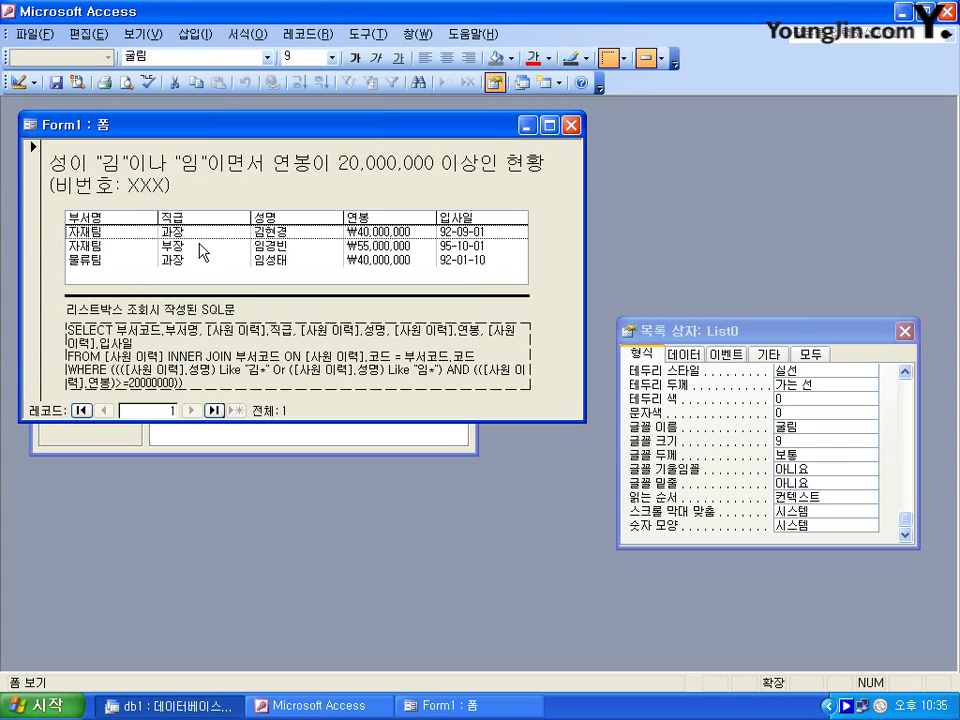
click(34, 36)
click(66, 252)
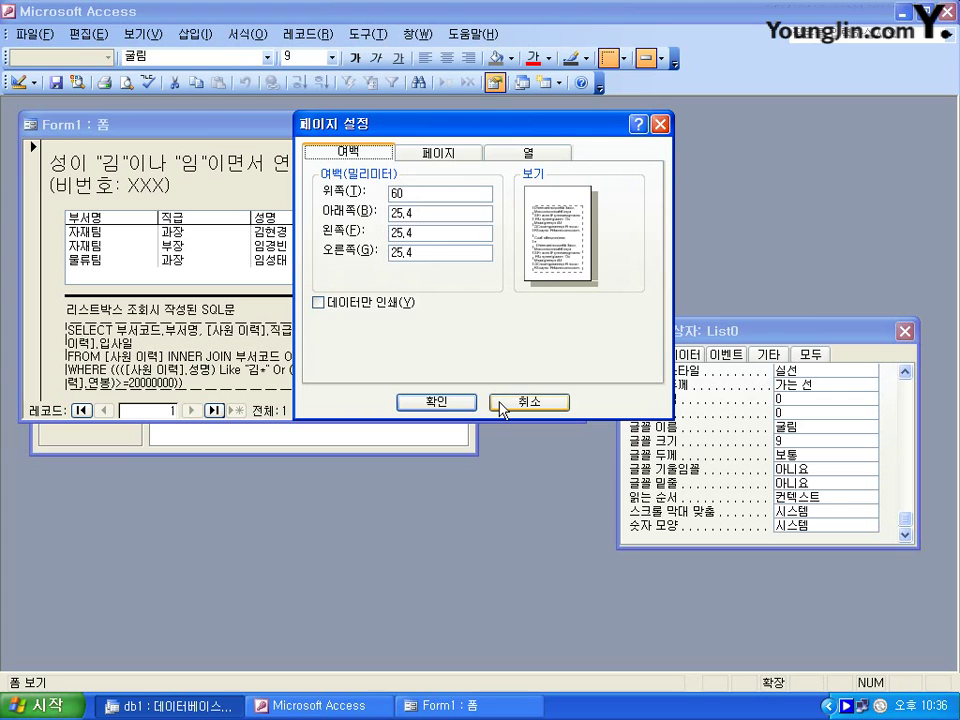
click(503, 405)
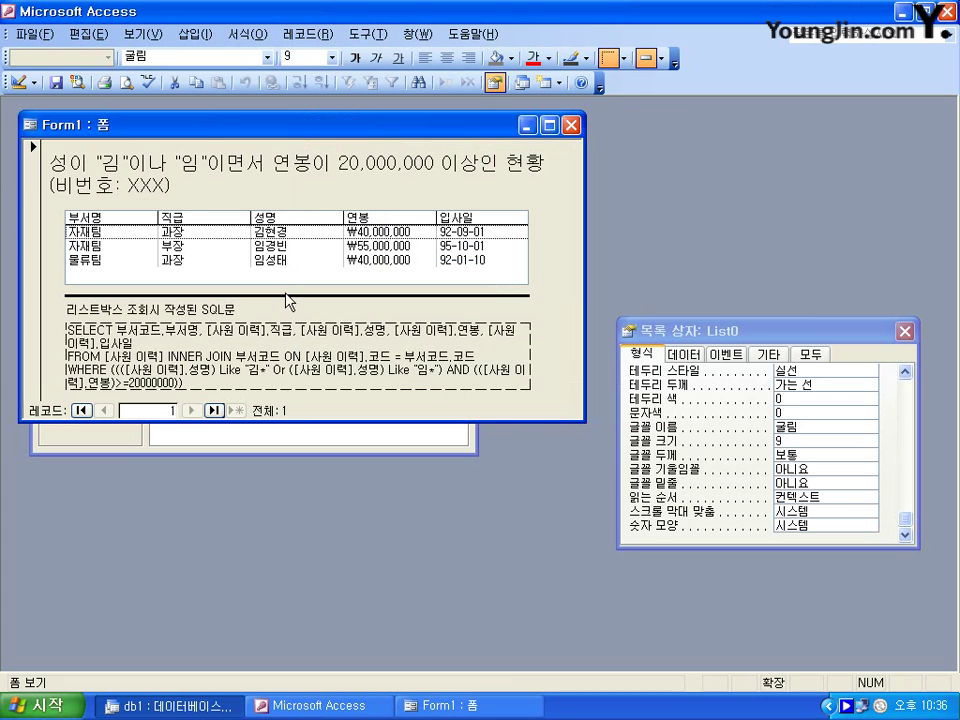
Print one copy of all of Form1 on the Samsung CLX-3170 Series printer and close the form
click(33, 34)
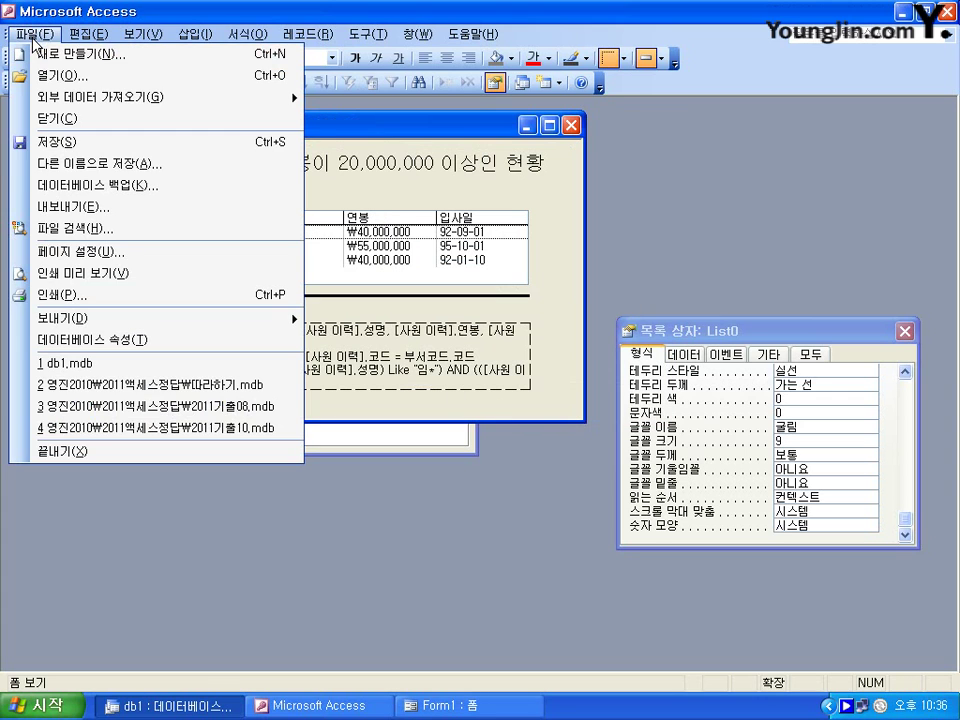
click(48, 295)
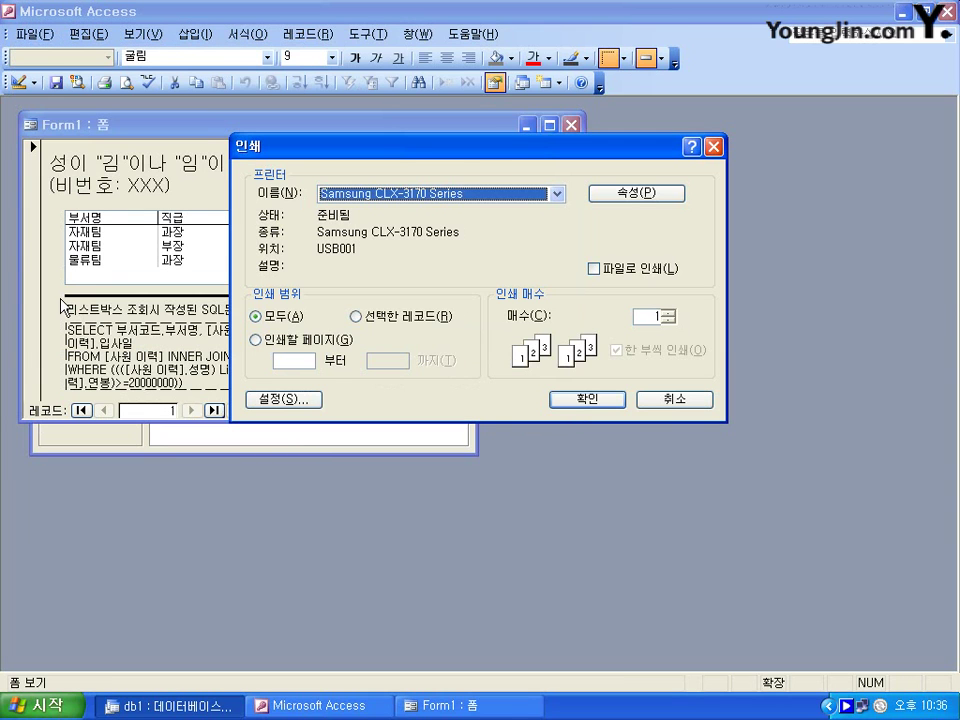
click(586, 400)
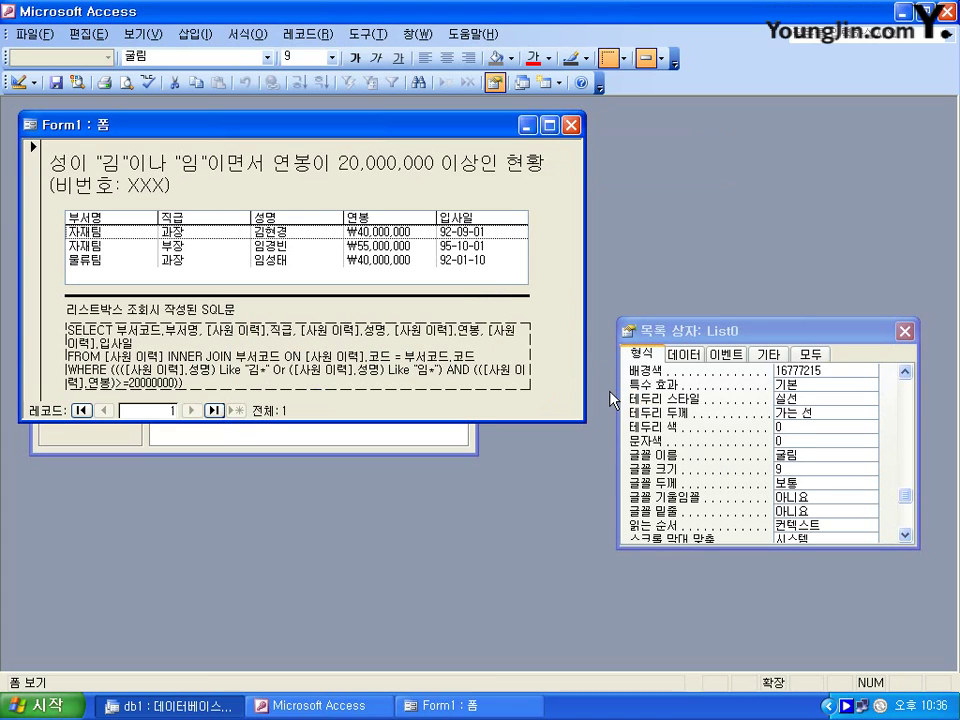
click(573, 128)
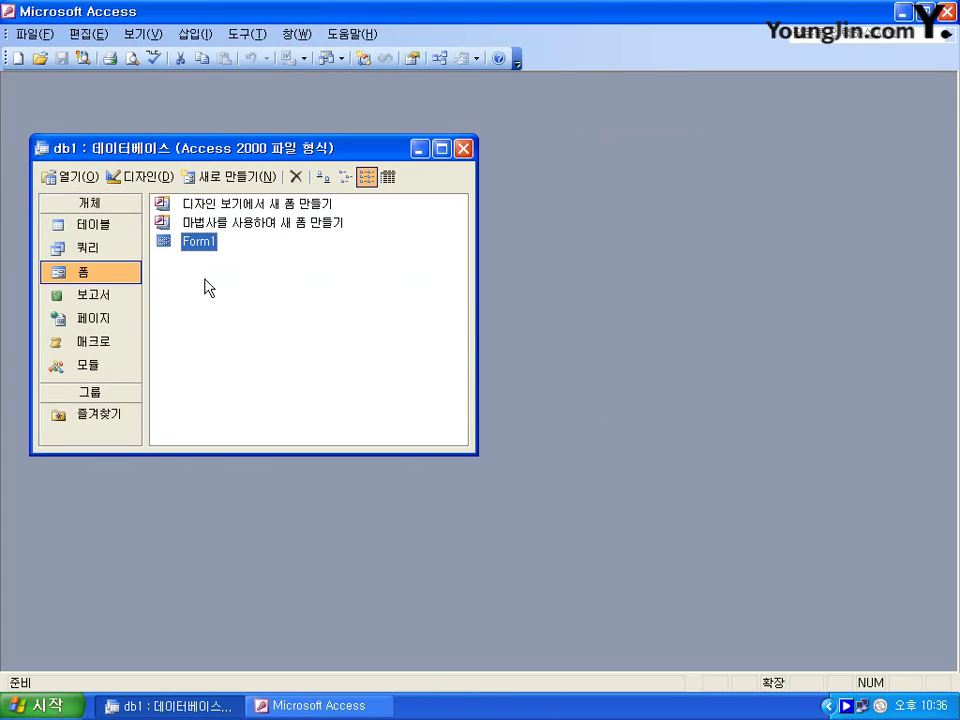
Open the 사원의 부서별 분류 현황 report in preview and bring up its page margin settings
click(117, 298)
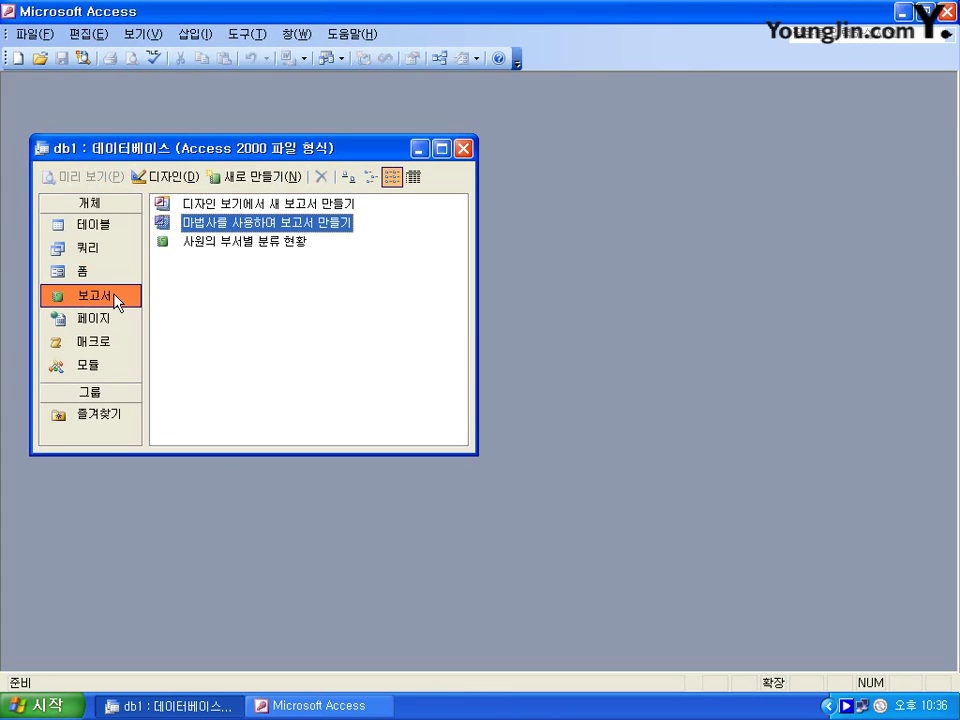
double_click(230, 246)
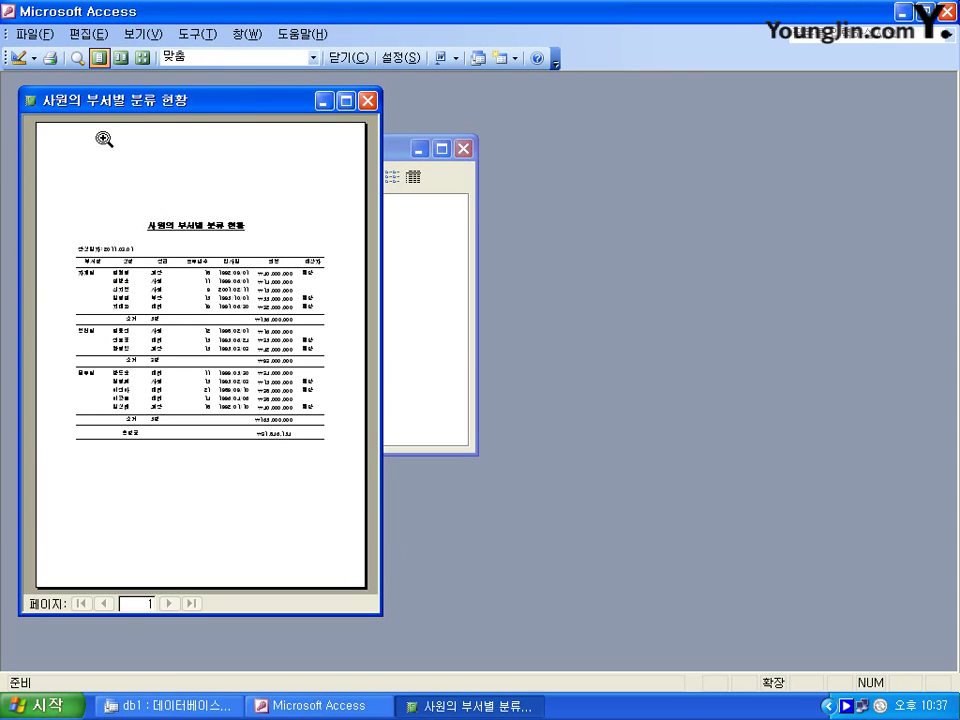
click(12, 40)
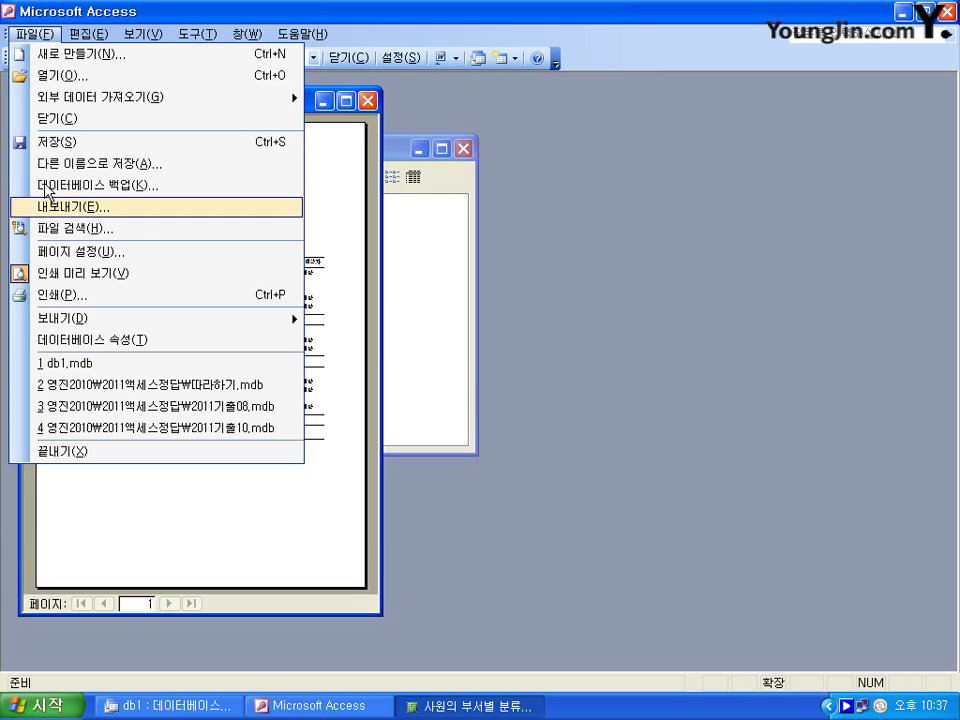
click(50, 254)
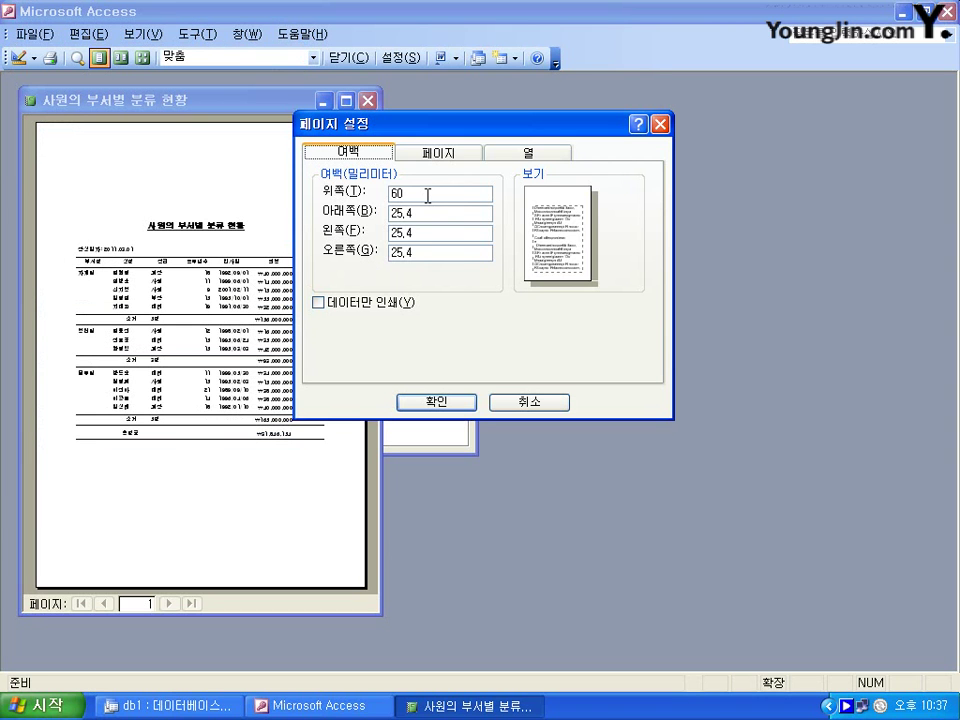